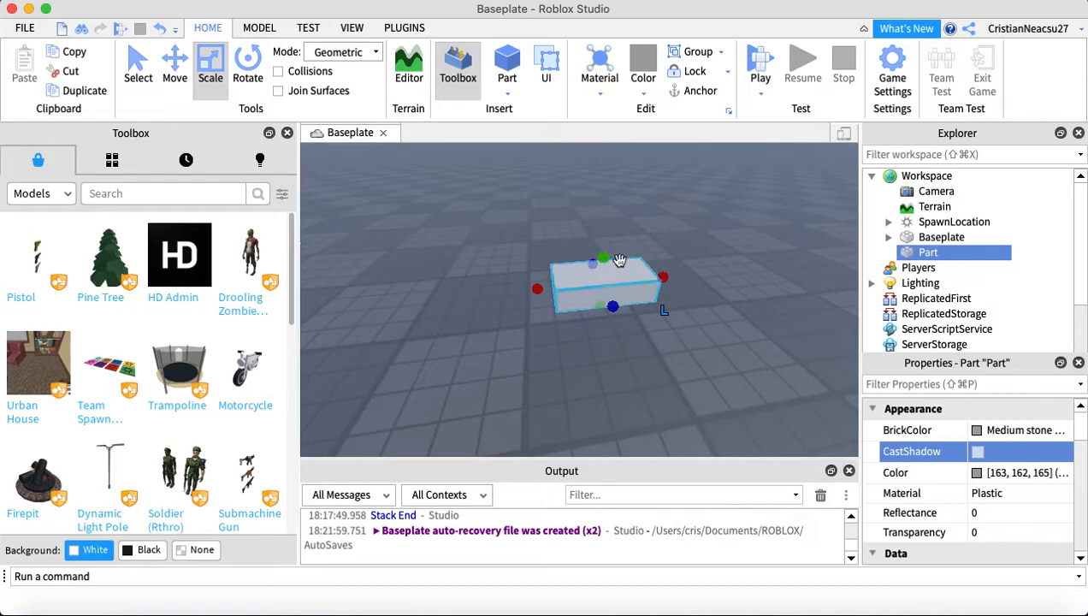
Scale the block part up into a large, wide upright wall
drag(537, 252, 440, 259)
drag(650, 240, 759, 237)
click(760, 236)
scroll(759, 237, up, 3)
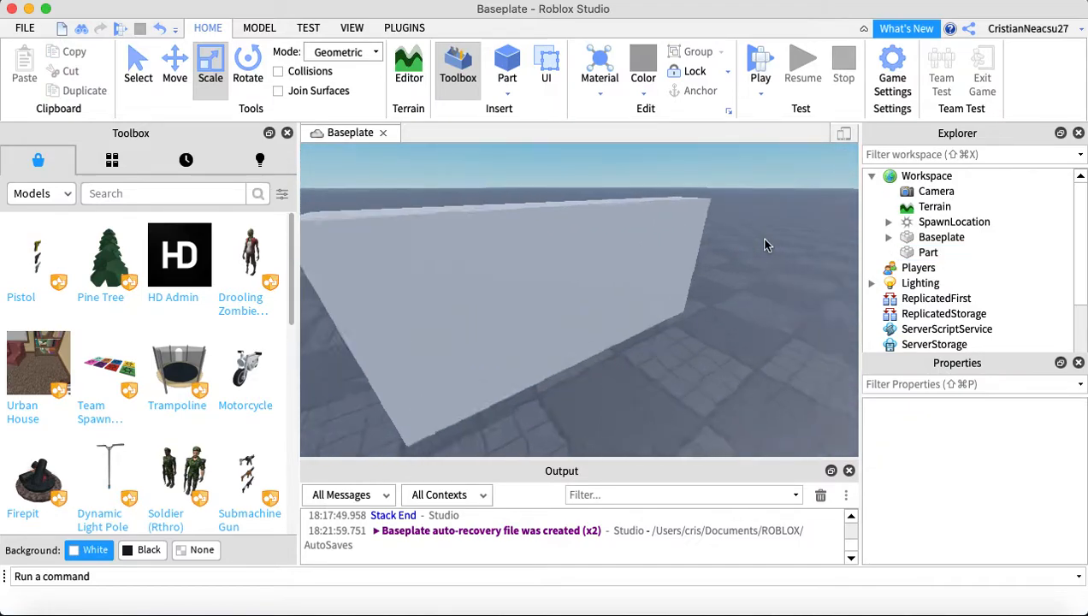
scroll(765, 240, down, 2)
click(641, 236)
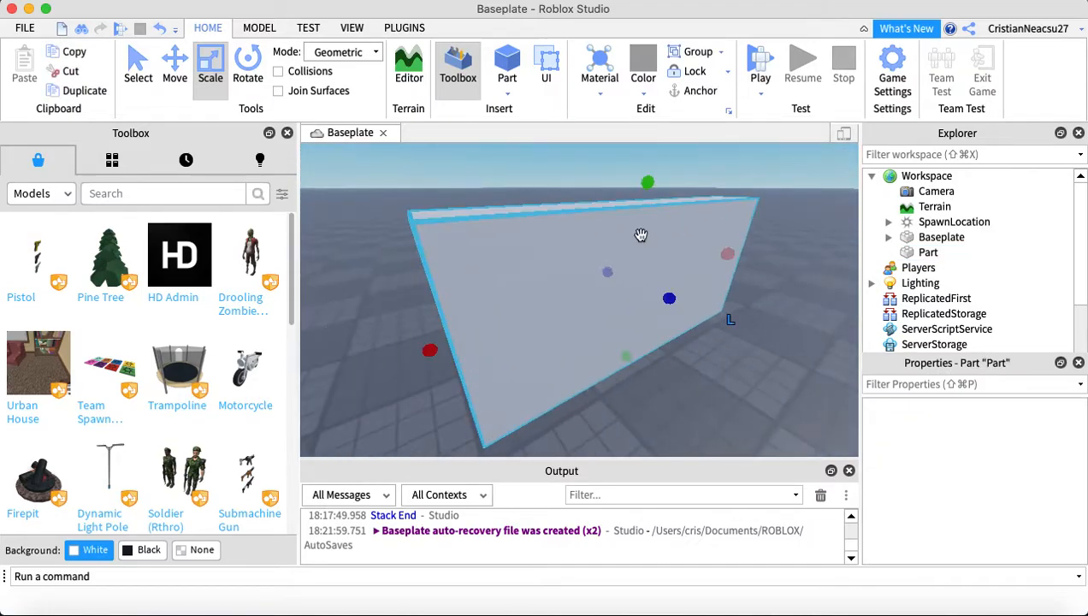
scroll(640, 222, down, 1)
scroll(632, 184, down, 3)
mouse_move(632, 197)
mouse_down()
mouse_move(633, 184)
mouse_move(623, 189)
mouse_up()
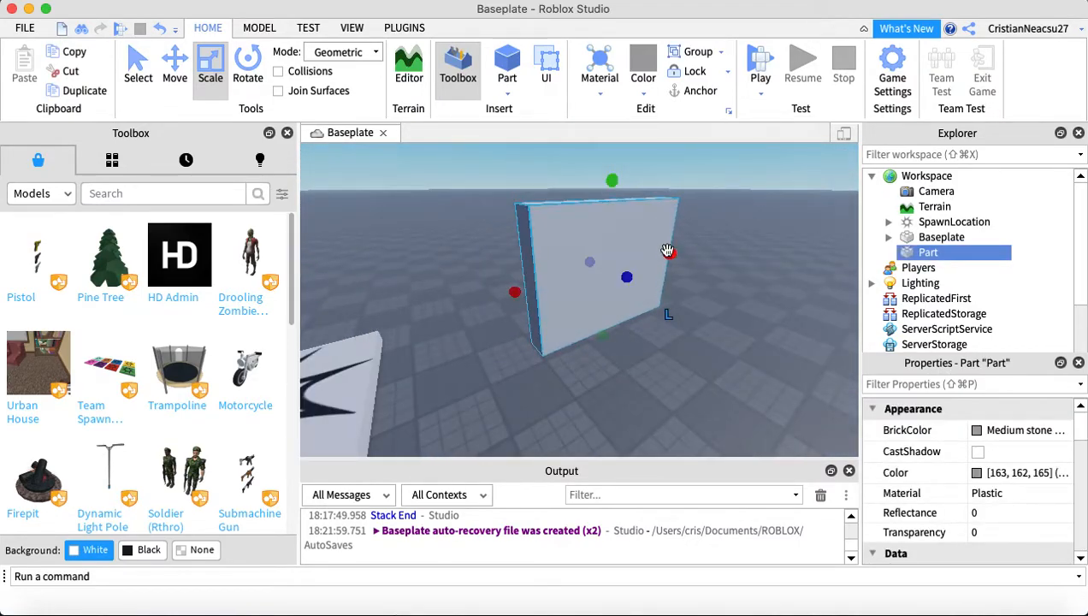
drag(670, 256, 728, 241)
click(734, 313)
scroll(734, 313, up, 3)
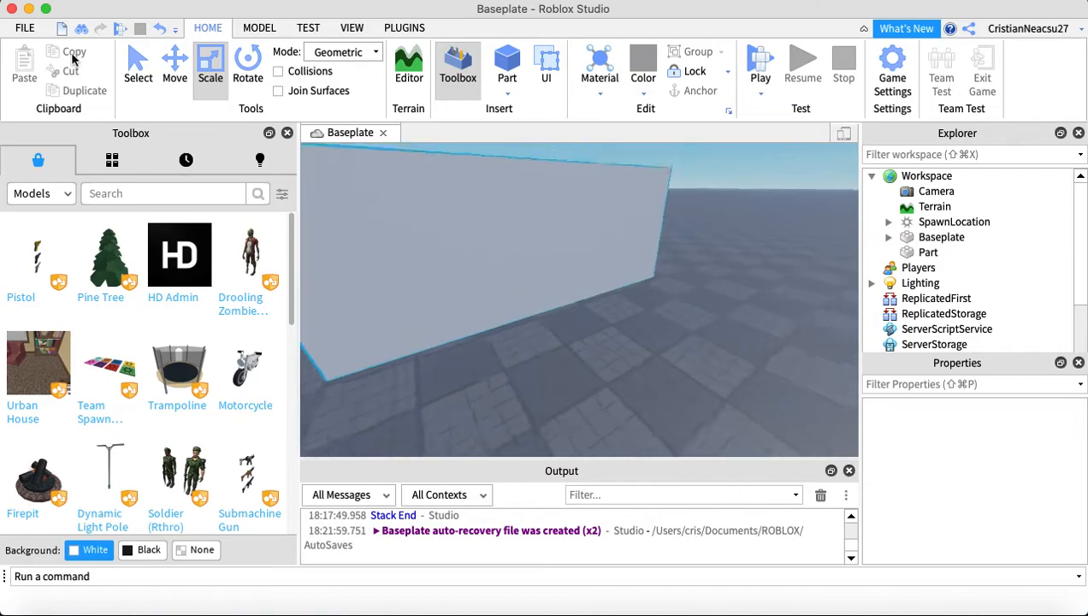
Insert a cylinder part at the wall and turn off its shadow casting
key(w)
click(505, 94)
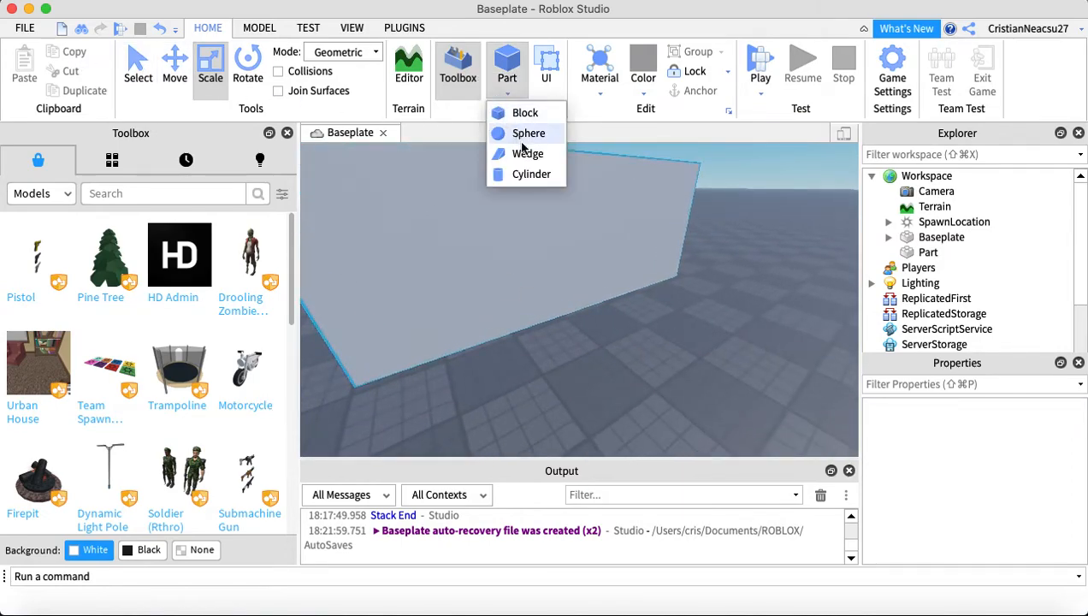
click(529, 172)
right_drag(564, 221, 540, 184)
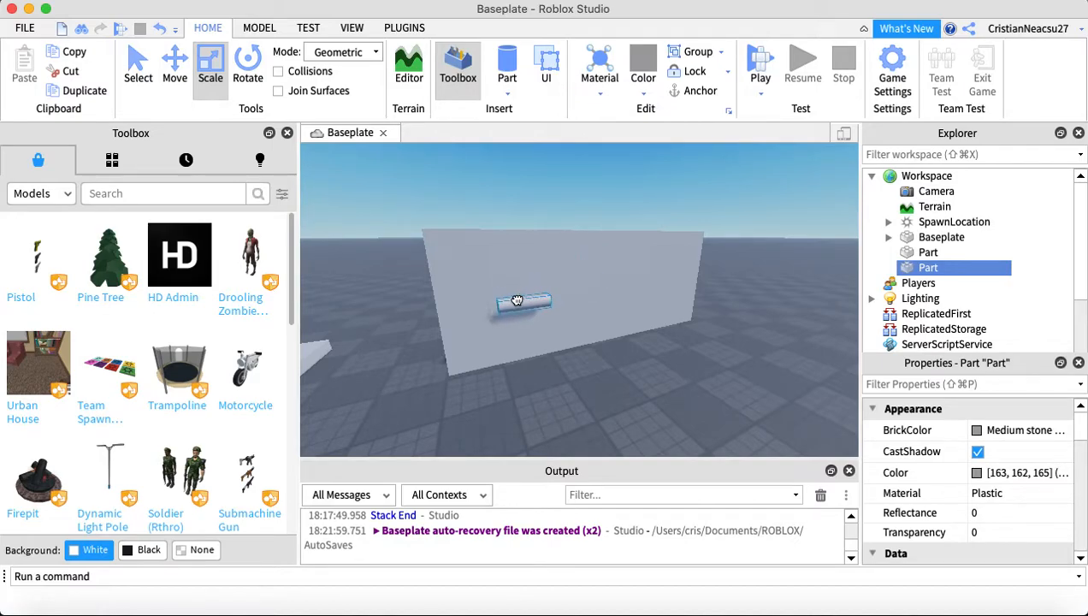
click(979, 451)
Scale the cylinder up so that it passes through the wall with a wider diameter
right_drag(633, 325, 413, 256)
key(w)
right_click(414, 255)
click(478, 287)
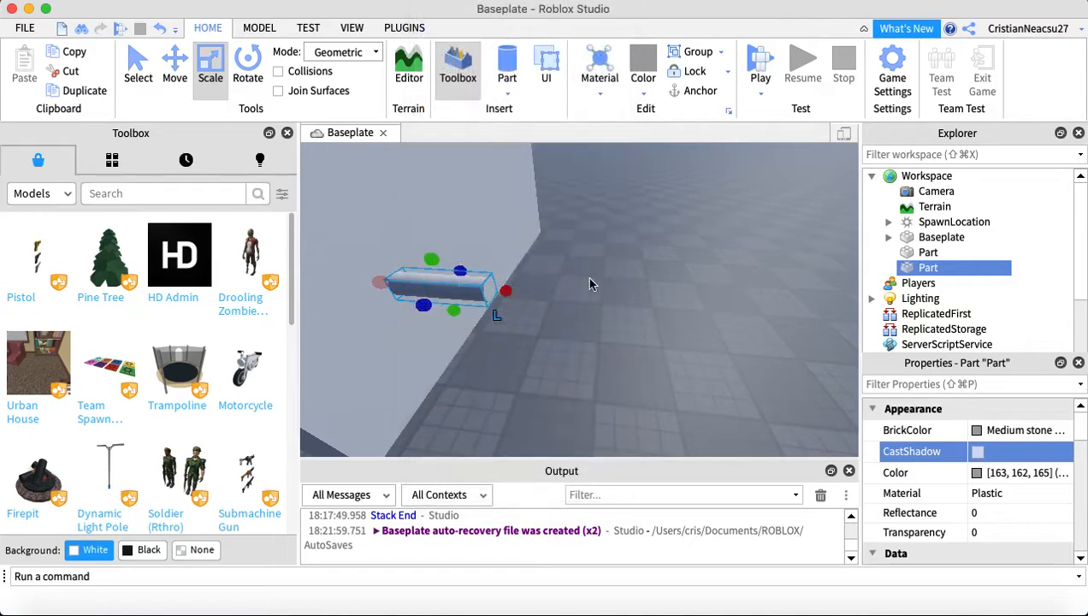
right_drag(368, 287, 406, 283)
key(d)
key(s)
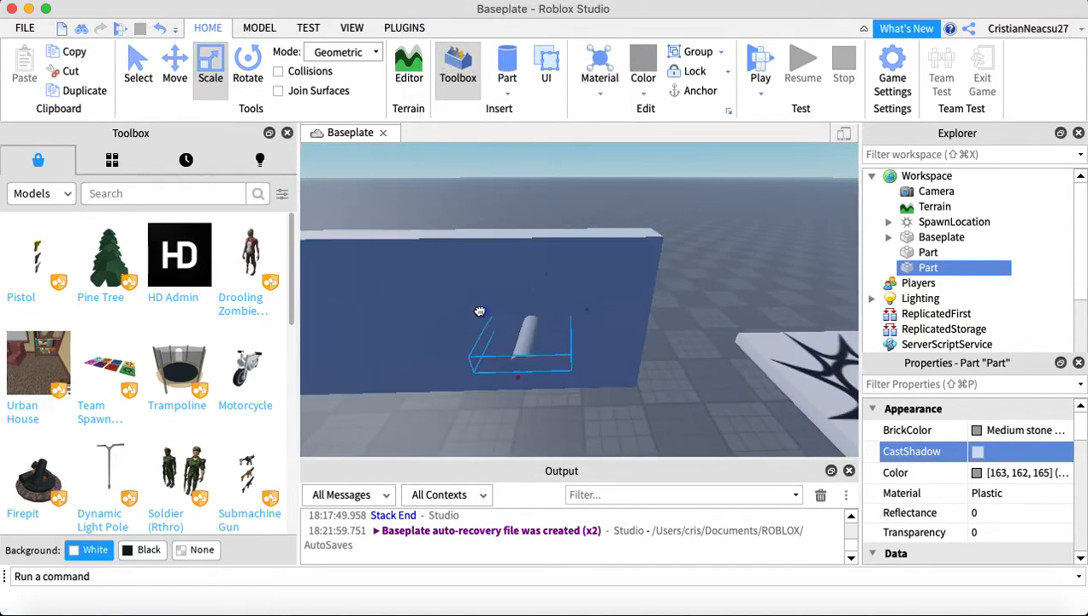
drag(539, 279, 533, 228)
right_drag(525, 235, 520, 239)
key(w)
key(s)
key(s)
Move the cylinder down and sideways so it sits near one end of the wall
click(169, 74)
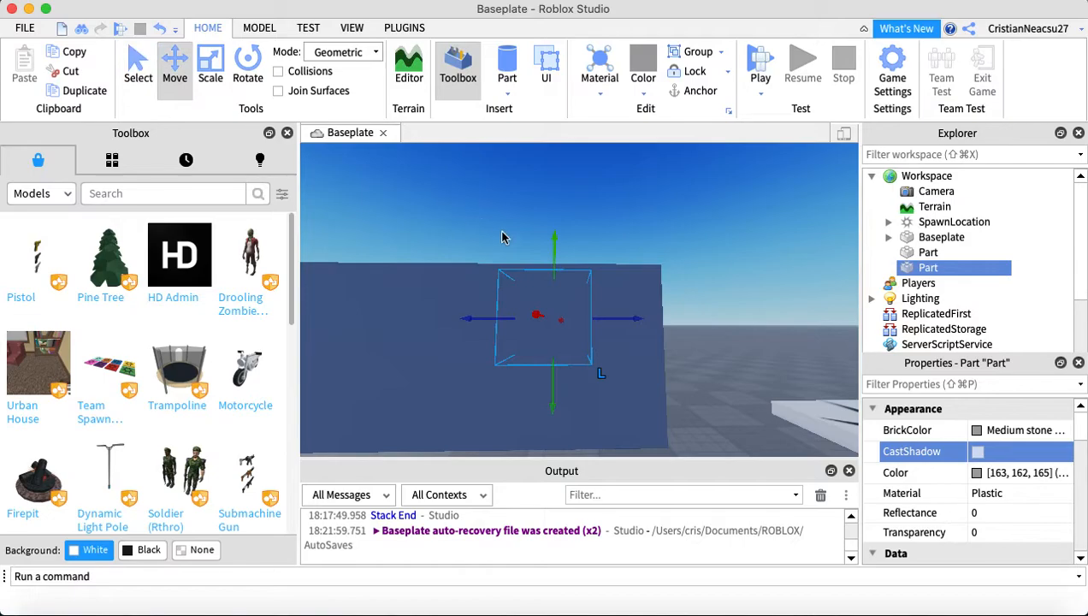
drag(557, 243, 558, 278)
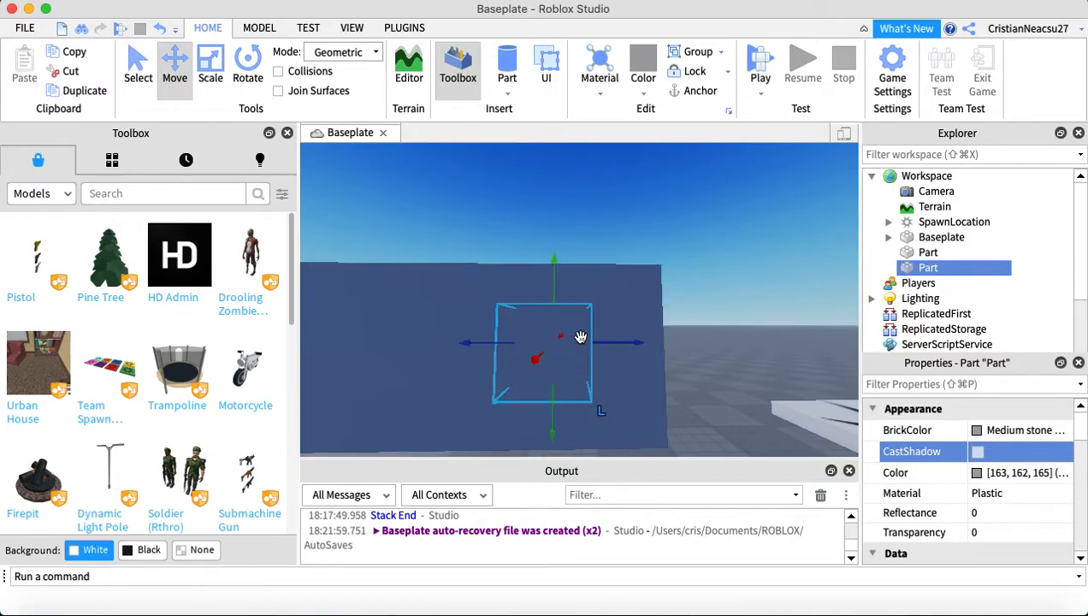
drag(604, 342, 644, 342)
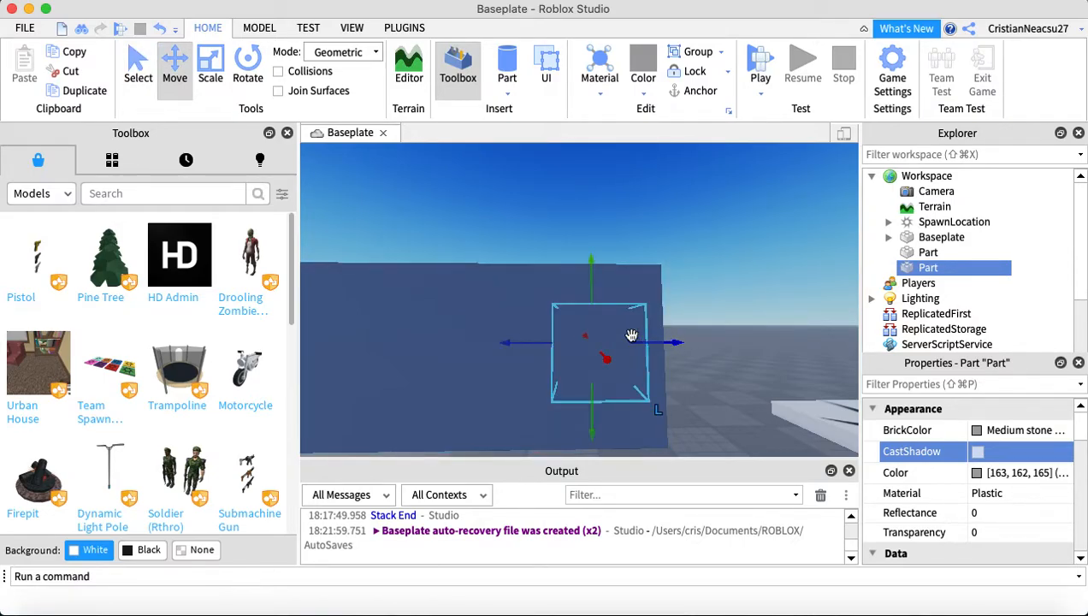
Negate the cylinder so it becomes a cutting part
click(256, 28)
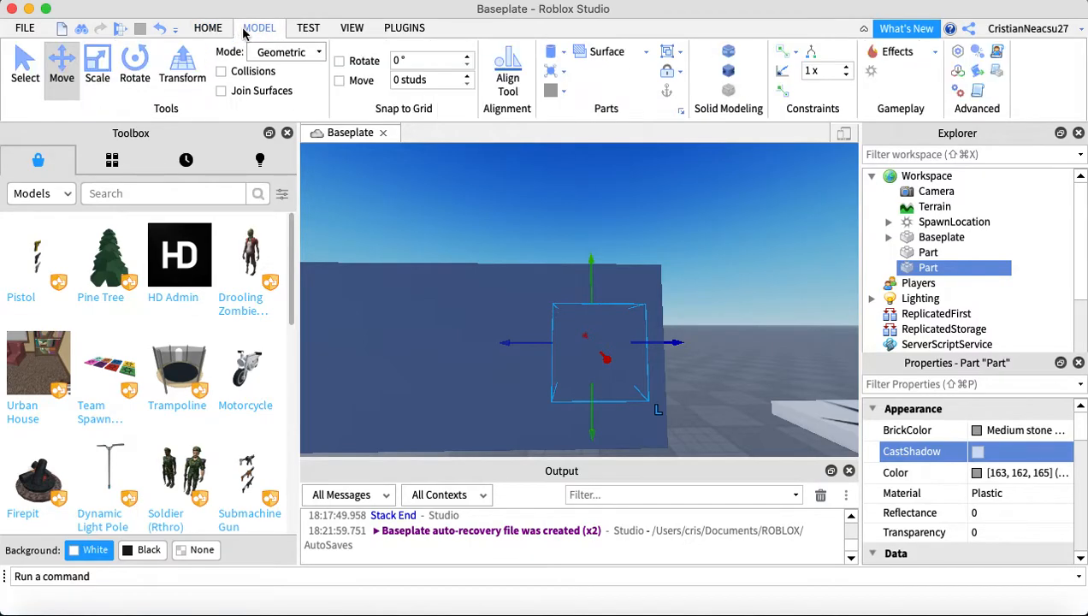
click(727, 75)
click(694, 152)
Duplicate the negated cylinder and move the copy to the opposite end of the wall
key(s)
click(27, 75)
key(w)
right_drag(841, 274, 840, 274)
key(d)
right_click(604, 250)
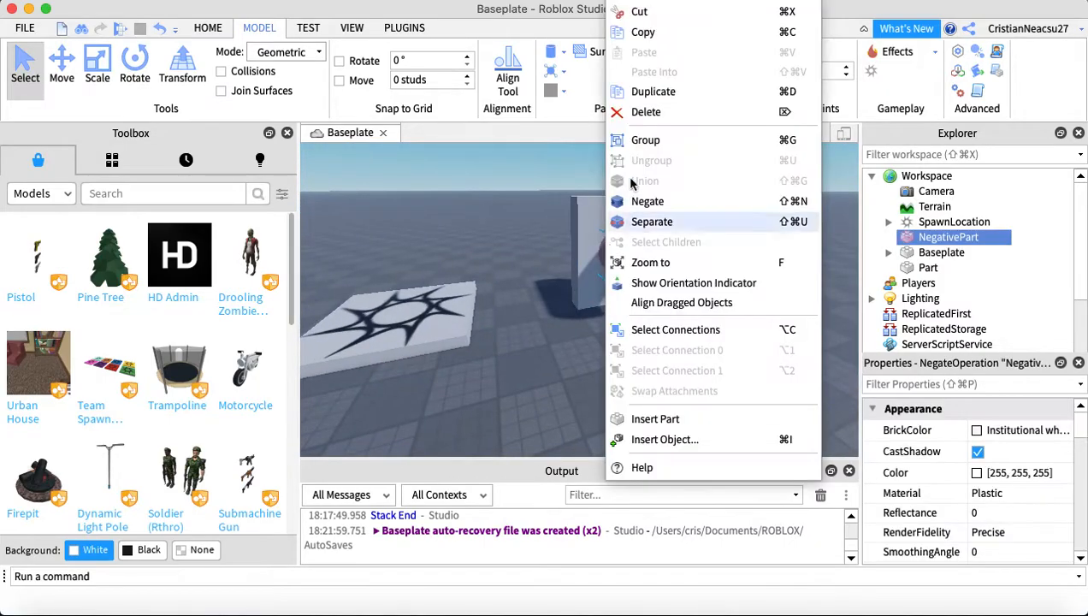
click(652, 89)
key(f)
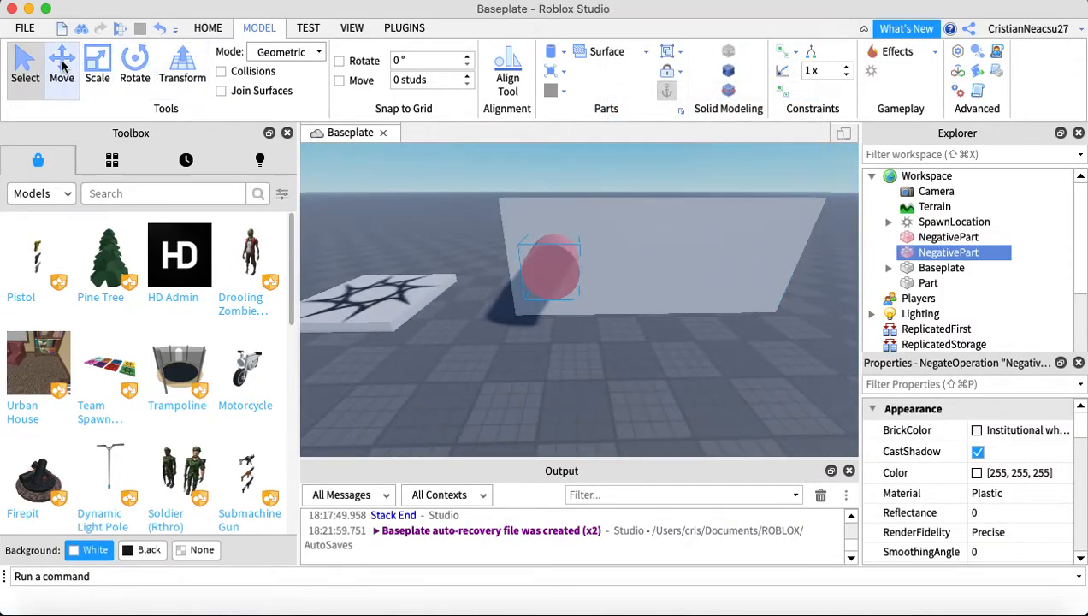
click(61, 66)
drag(608, 259, 796, 248)
click(821, 228)
Union the wall with both negated cylinders to cut two round holes
key(s)
right_drag(821, 229, 822, 229)
mouse_move(486, 144)
mouse_down()
mouse_move(680, 254)
mouse_move(686, 291)
mouse_up()
click(742, 56)
Turn off shadow casting for the wall with two holes
key(ctrl+1)
key(a)
right_drag(659, 235, 658, 235)
key(w)
click(617, 293)
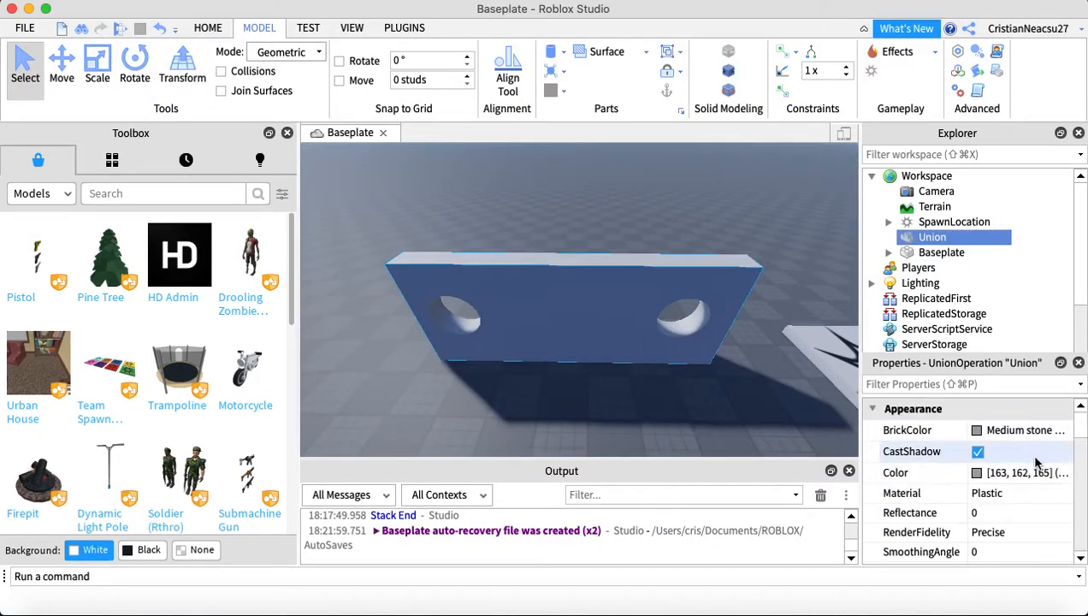
click(977, 452)
click(808, 237)
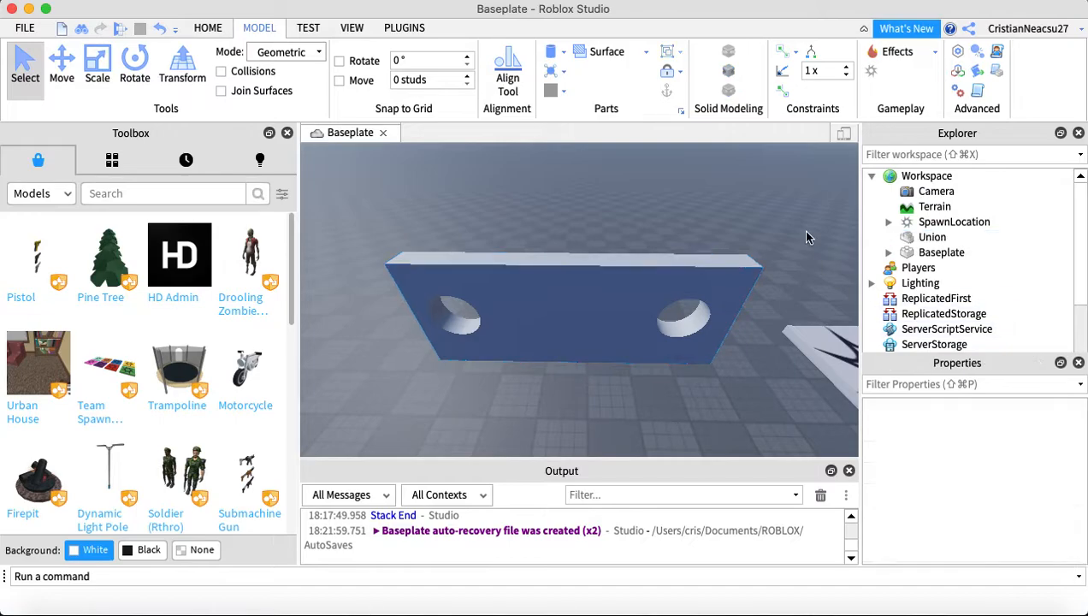
Insert a sphere, place it on the wall face between the two holes, and turn off its shadow casting
key(w)
right_drag(810, 237, 684, 167)
key(s)
key(w)
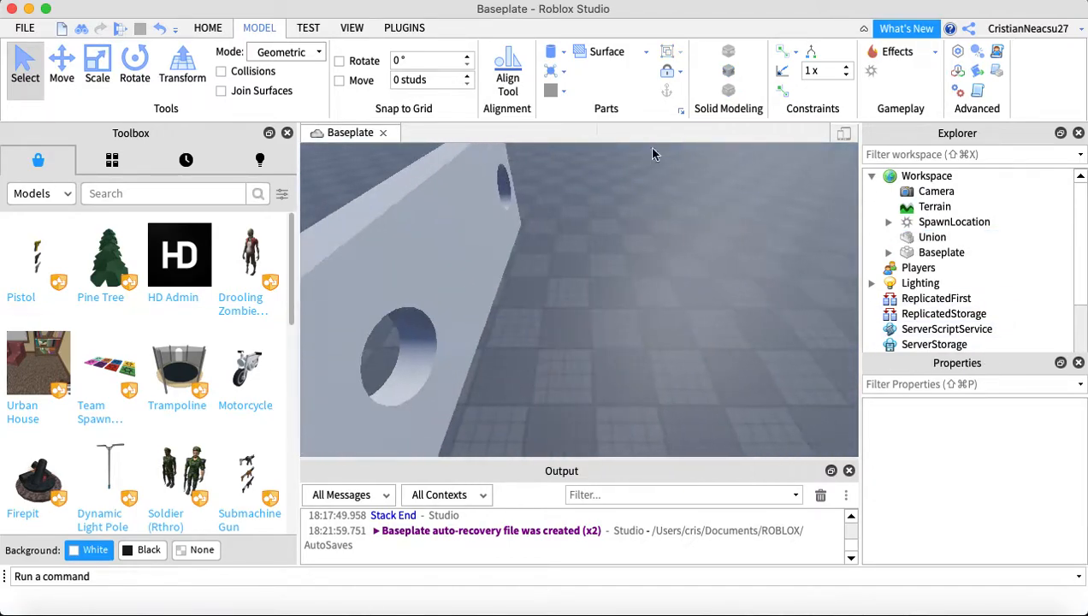
click(562, 53)
click(571, 98)
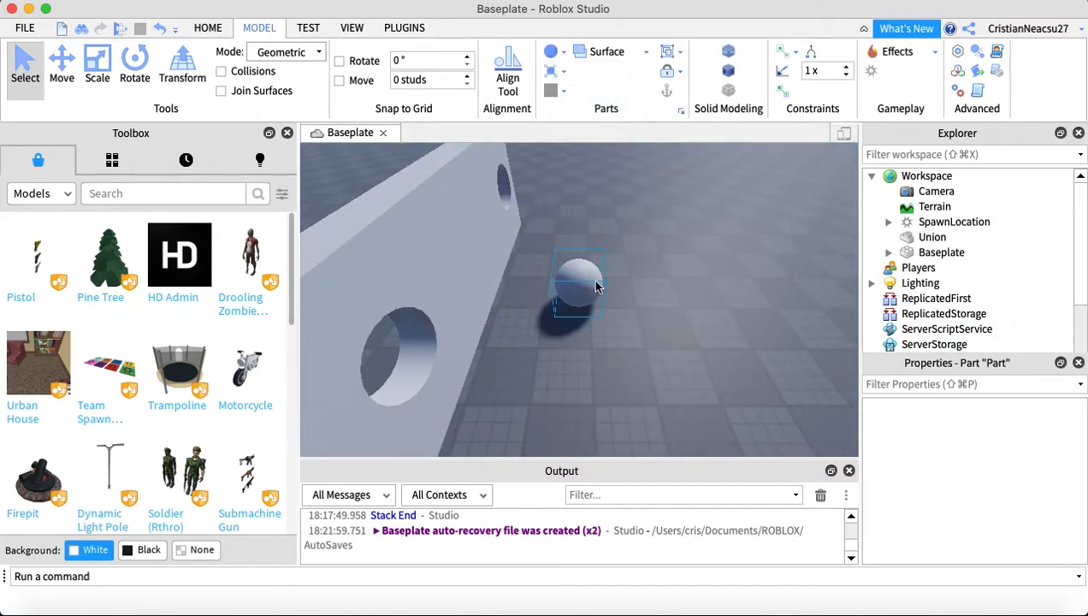
drag(568, 297, 550, 289)
right_drag(550, 289, 474, 260)
key(d)
drag(516, 279, 550, 223)
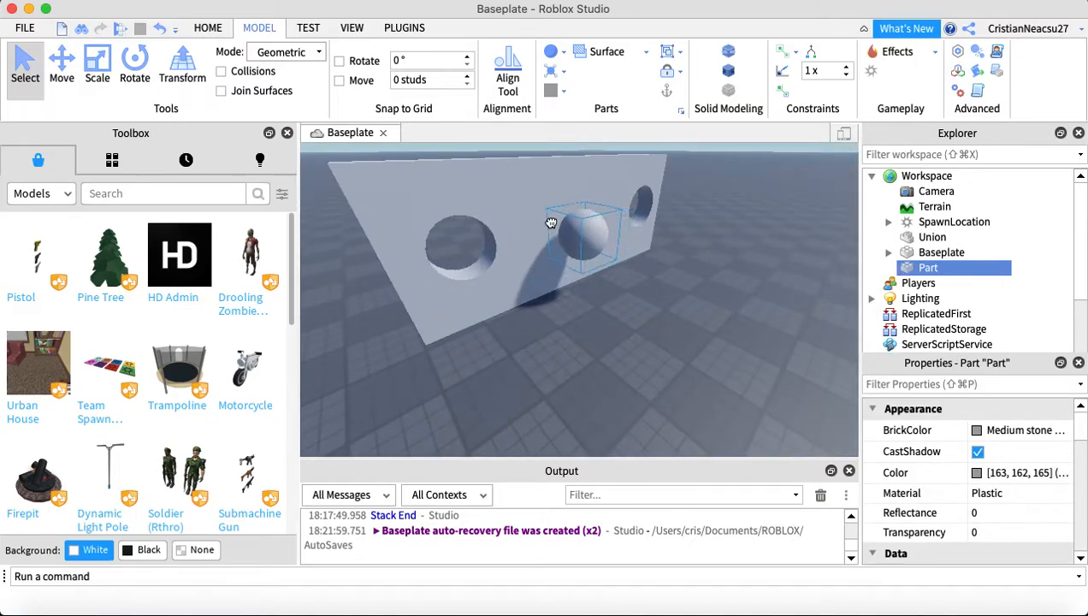
click(976, 452)
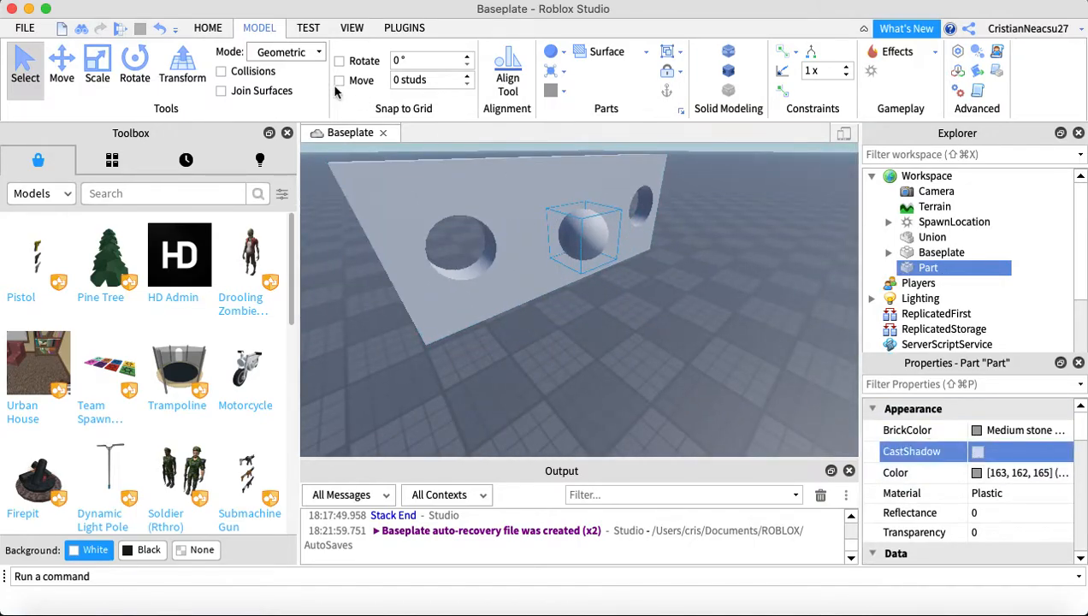
Push the sphere partly into the wall and negate it
click(62, 69)
drag(652, 259, 629, 250)
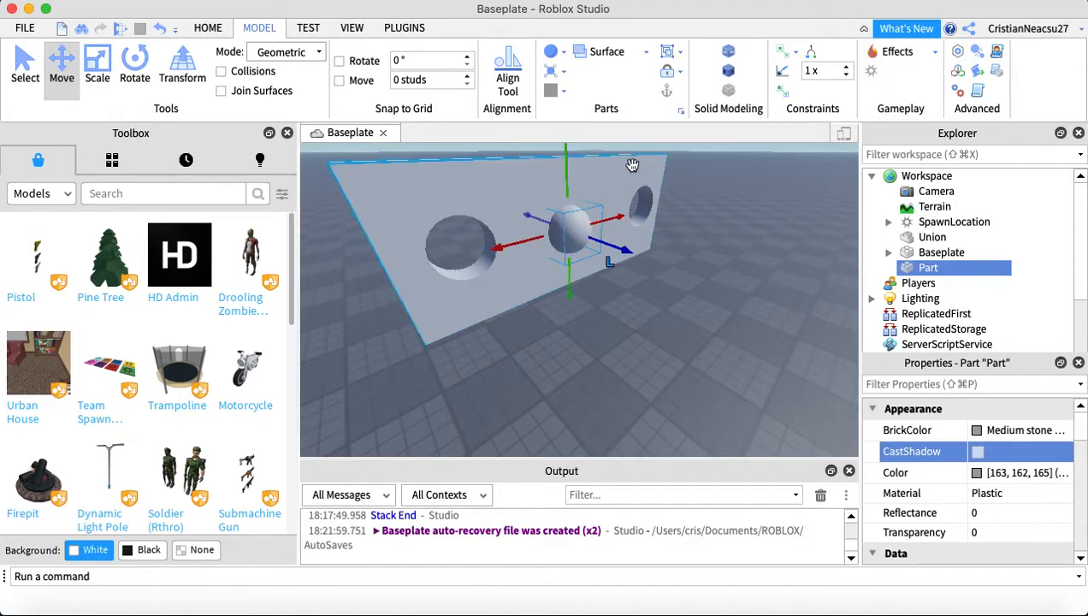
right_drag(667, 229, 669, 229)
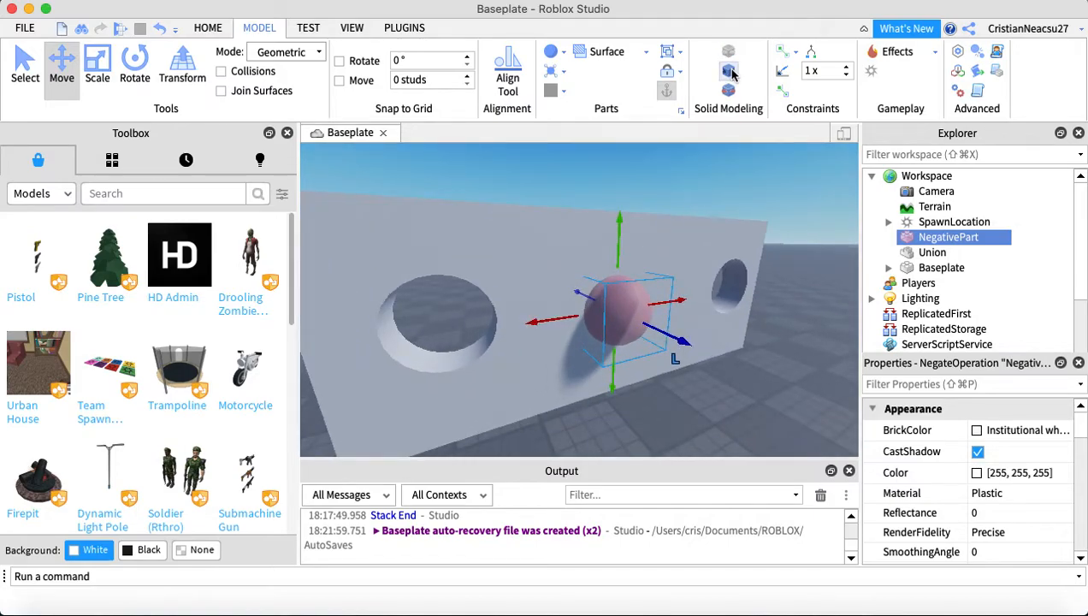
Center the negated sphere through the wall's thickness and turn off its shadow casting
right_drag(691, 299, 675, 274)
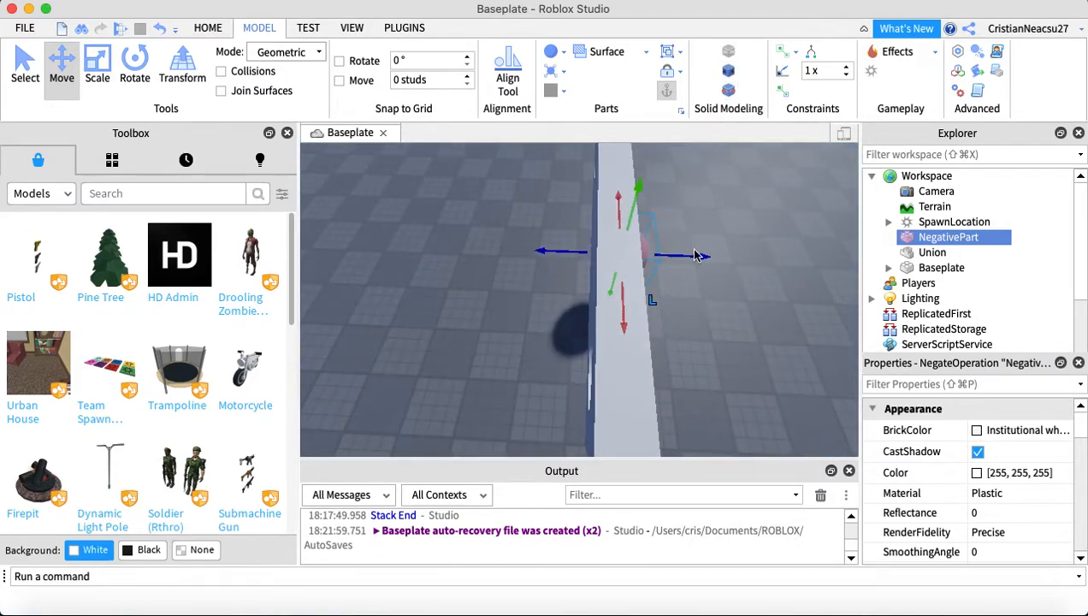
click(653, 254)
click(646, 250)
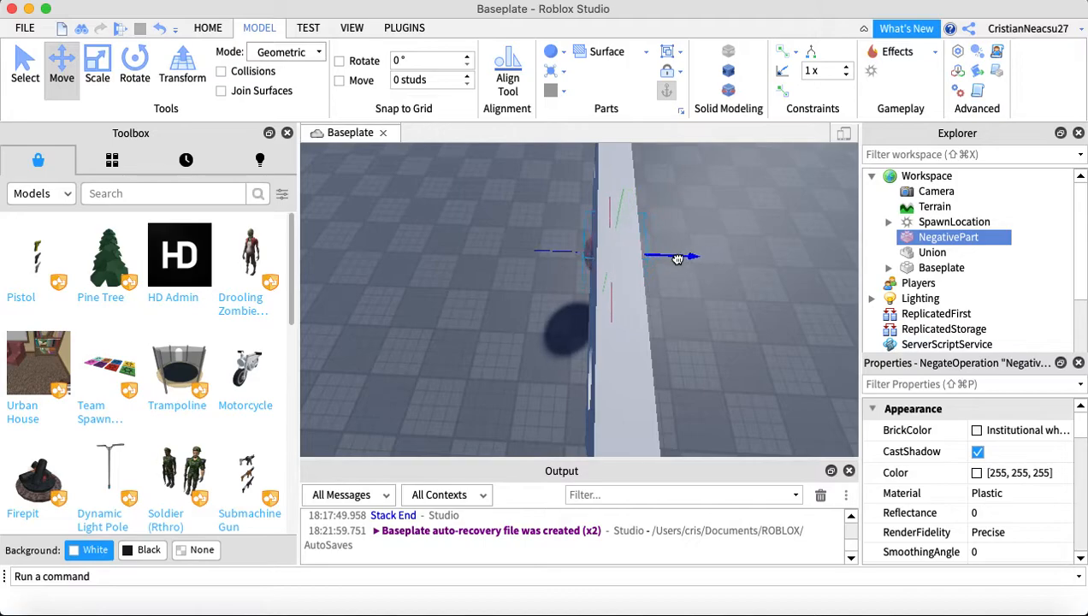
key(f)
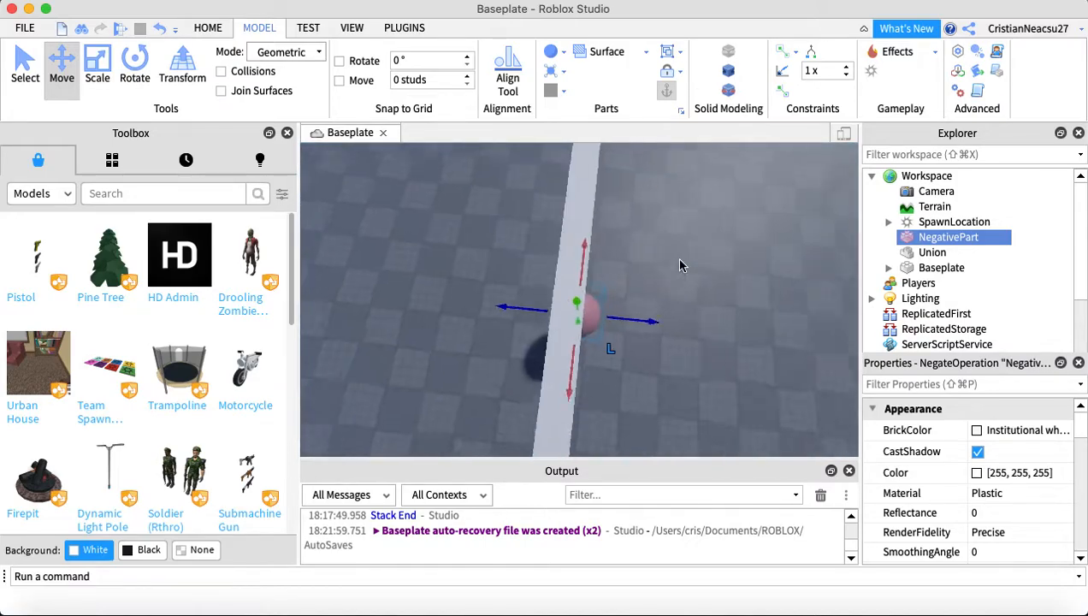
click(980, 452)
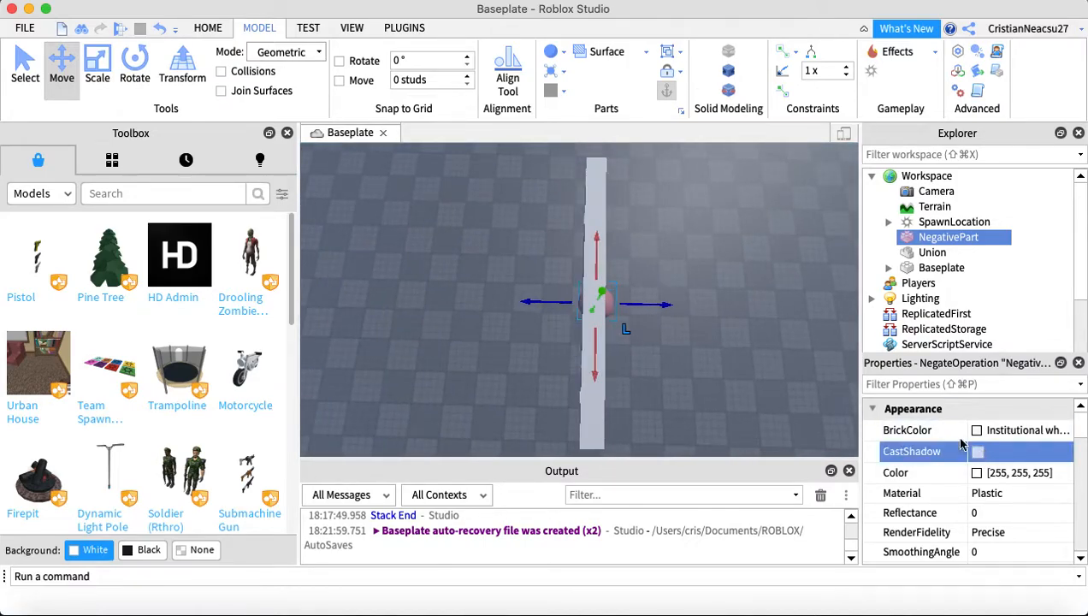
click(638, 286)
click(608, 300)
Union the wall with the negated sphere to cut a third hole in the middle
drag(519, 175, 673, 385)
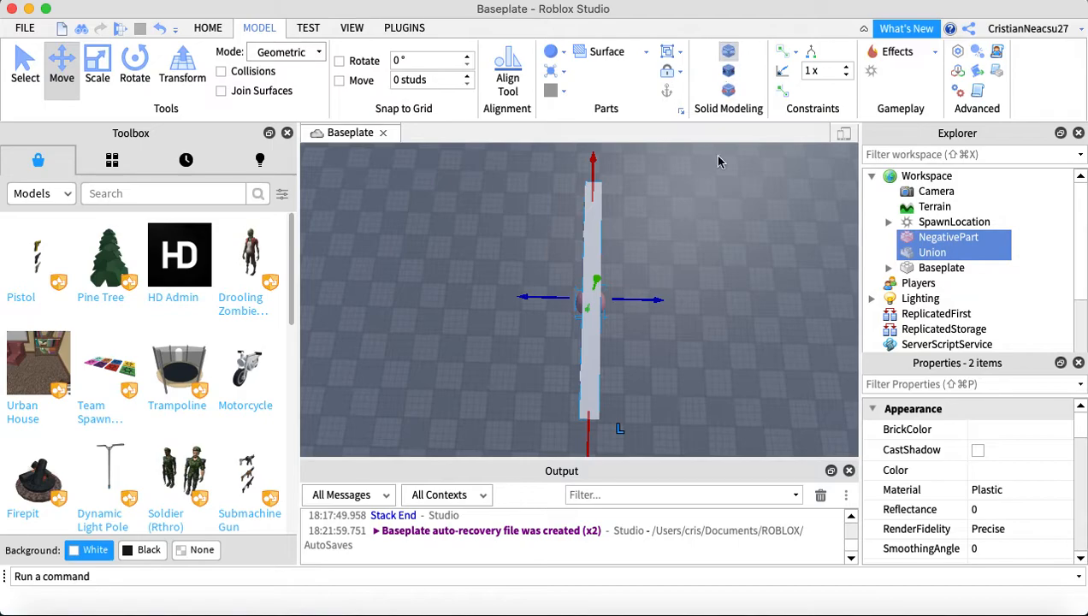
click(709, 209)
Turn off shadow casting for the wall with three holes
right_drag(712, 210, 714, 207)
click(629, 283)
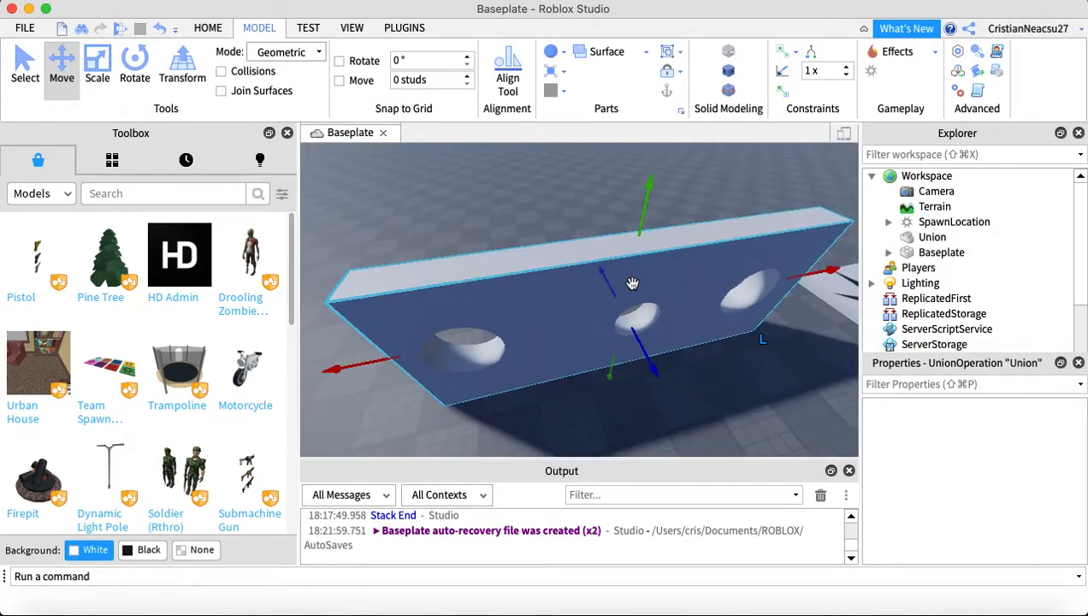
click(978, 452)
click(717, 196)
Examine the three holes in the wall from several distances and angles
scroll(717, 197, up, 5)
scroll(717, 197, down, 6)
right_drag(717, 197, 718, 199)
scroll(718, 199, up, 1)
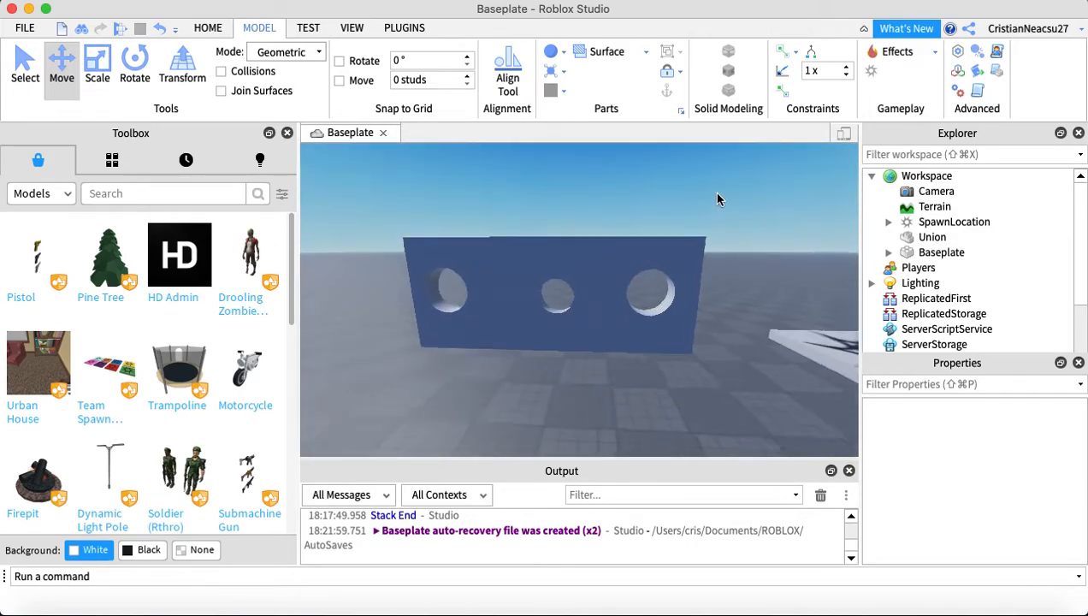
key(w)
key(a)
key(s)
key(d)
key(w)
key(a)
key(d)
key(w)
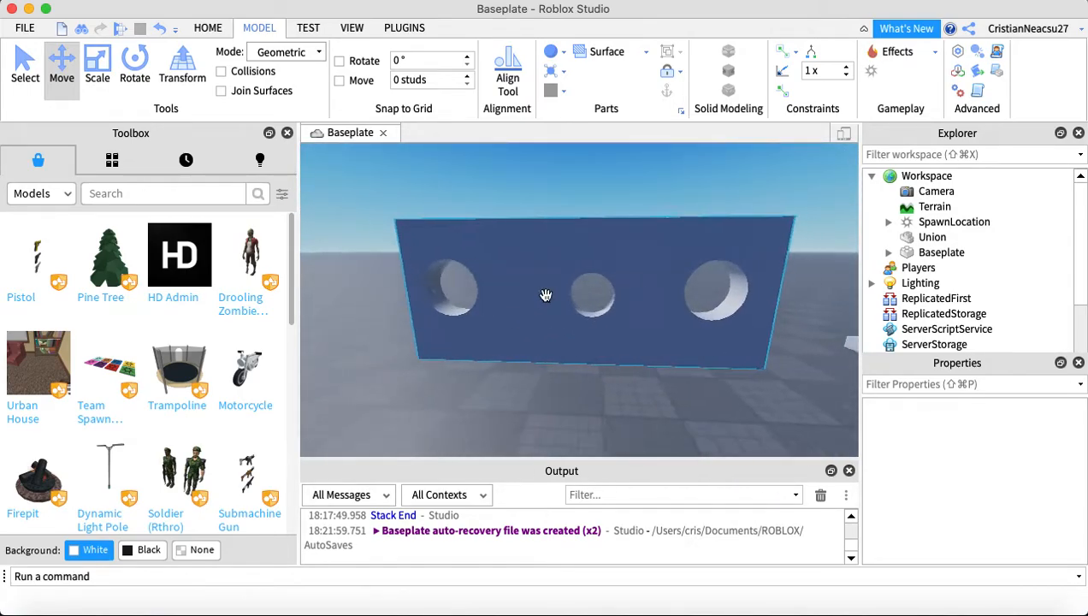
key(w)
key(d)
key(s)
right_drag(550, 336, 585, 265)
key(d)
key(s)
Group the three-hole wall into a model and ungroup it again
right_click(562, 263)
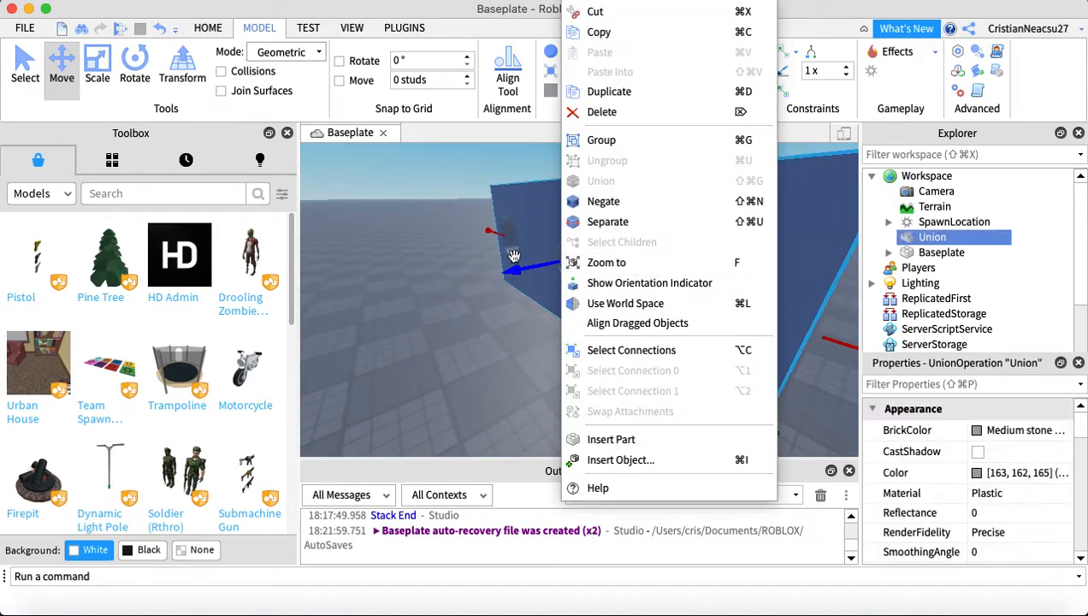
click(601, 139)
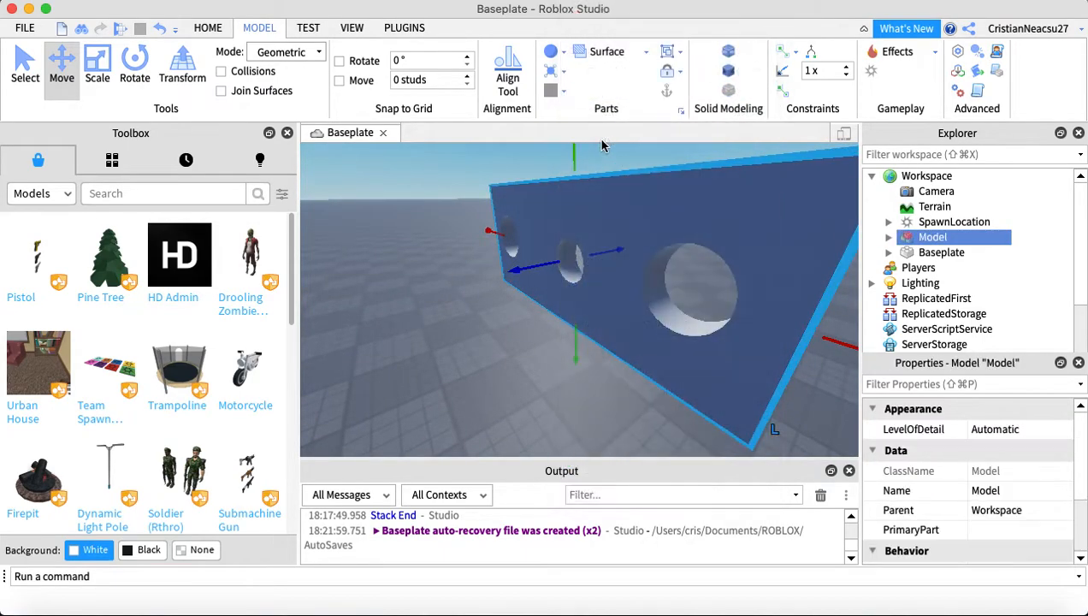
right_click(584, 198)
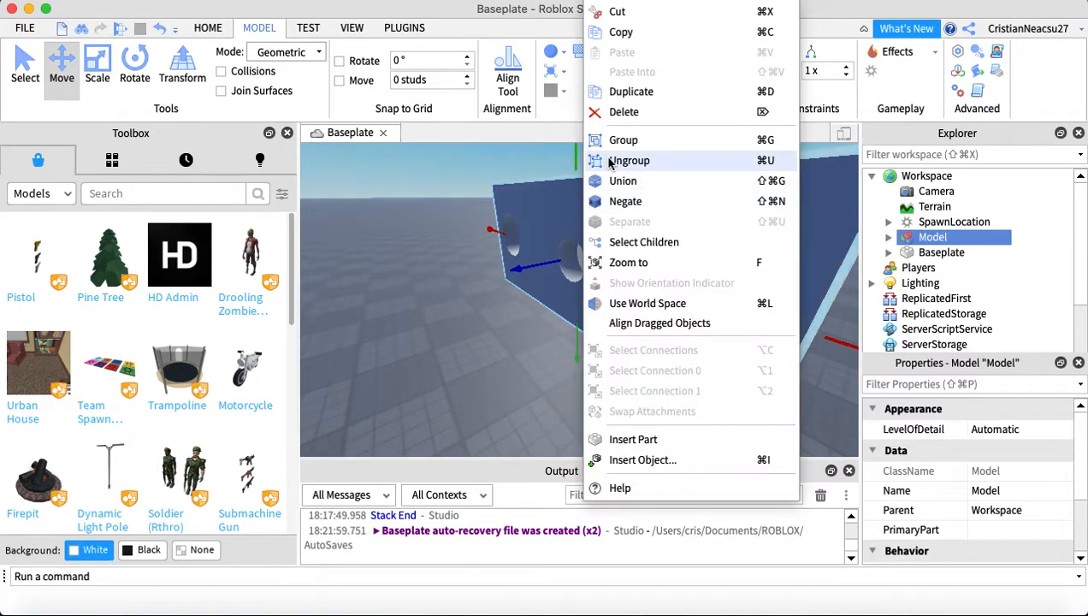
click(607, 159)
Duplicate the three-hole wall and move the copy away so it stands parallel to the original
right_click(519, 257)
click(581, 93)
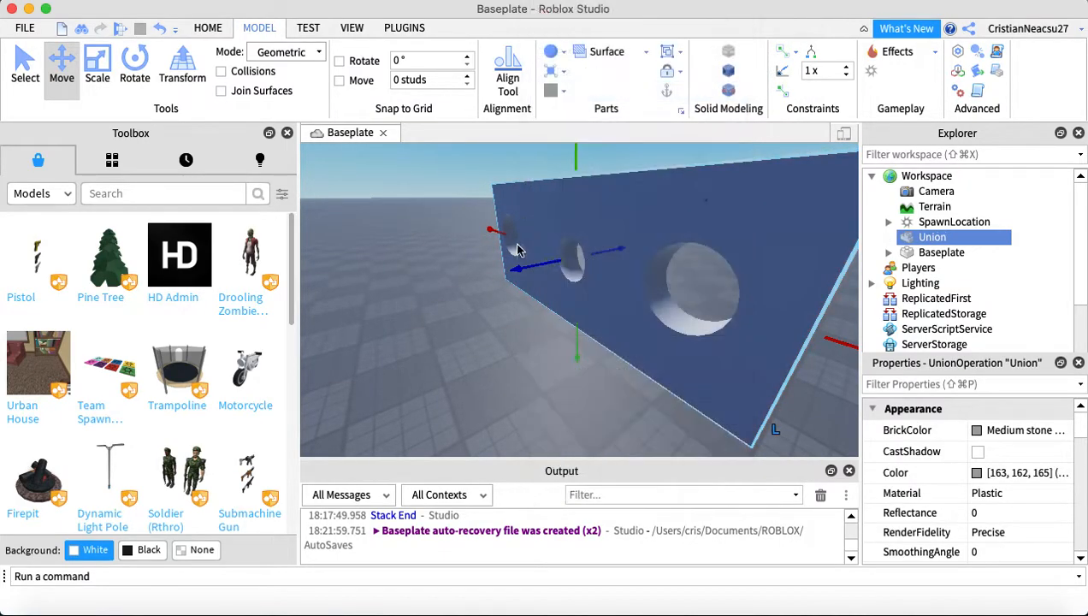
drag(517, 269, 426, 289)
click(657, 168)
right_drag(657, 168, 661, 173)
scroll(661, 173, down, 4)
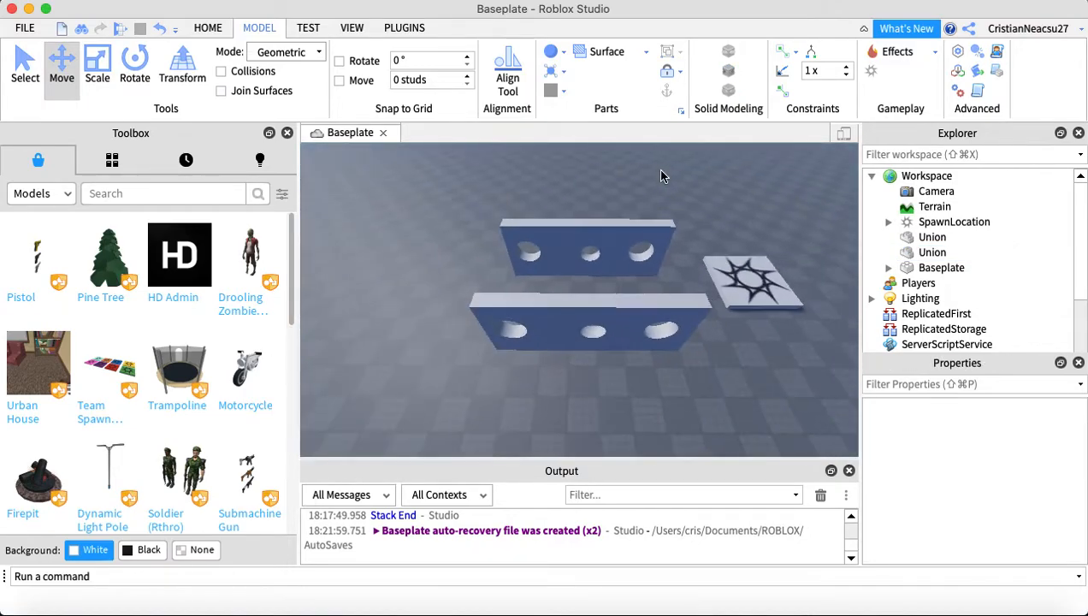
Insert a wedge part between the two three-hole walls
scroll(661, 173, up, 3)
right_click(659, 171)
click(612, 110)
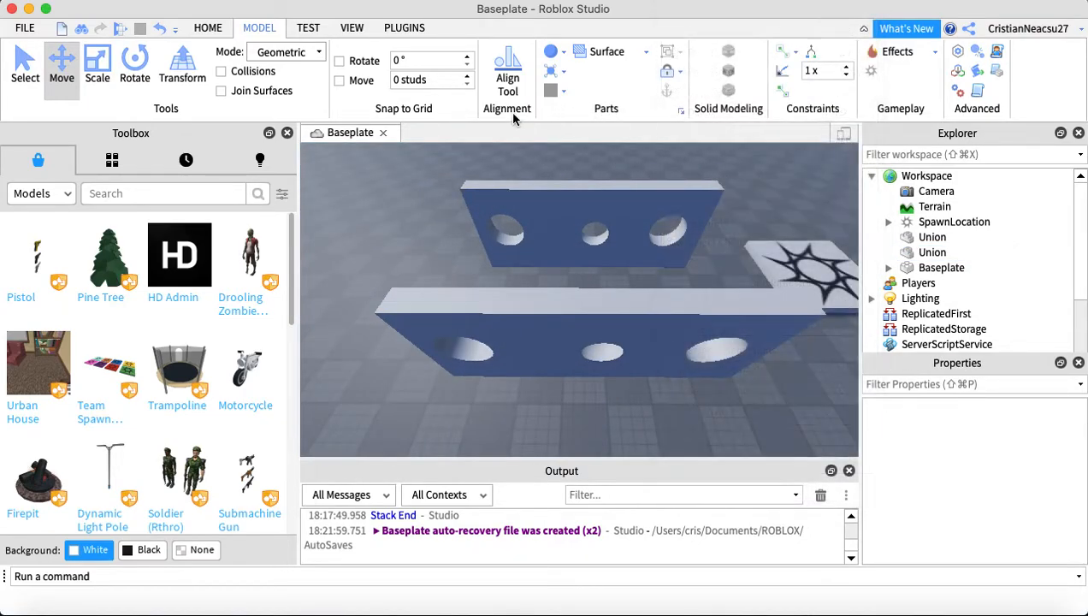
click(563, 53)
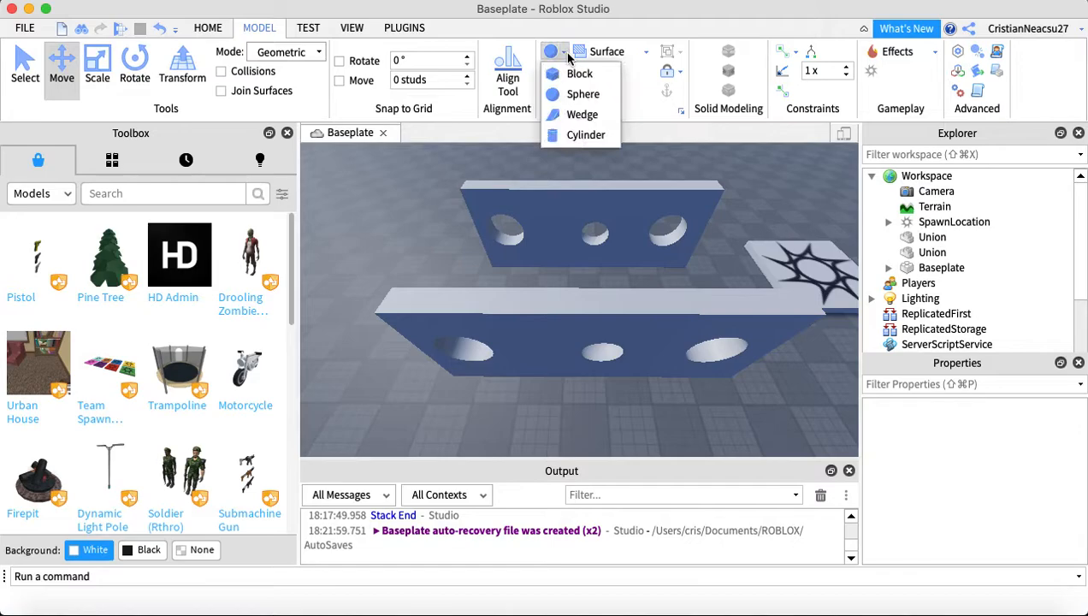
click(587, 118)
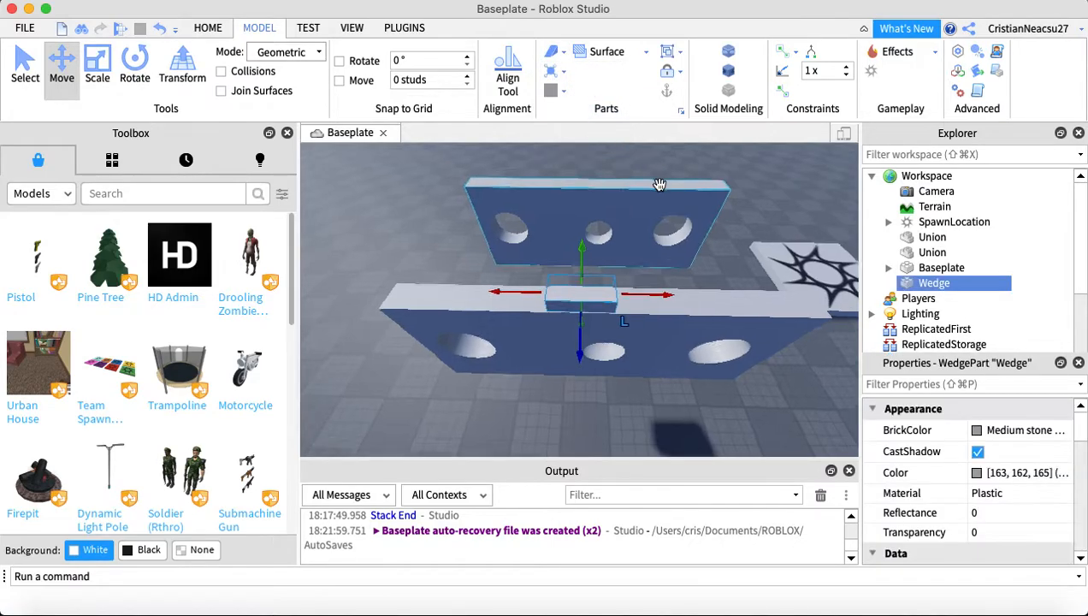
right_drag(656, 183, 640, 188)
Move the wedge between the two walls and turn off its shadow casting
click(624, 267)
drag(625, 289, 620, 255)
right_drag(630, 259, 621, 254)
drag(621, 255, 652, 262)
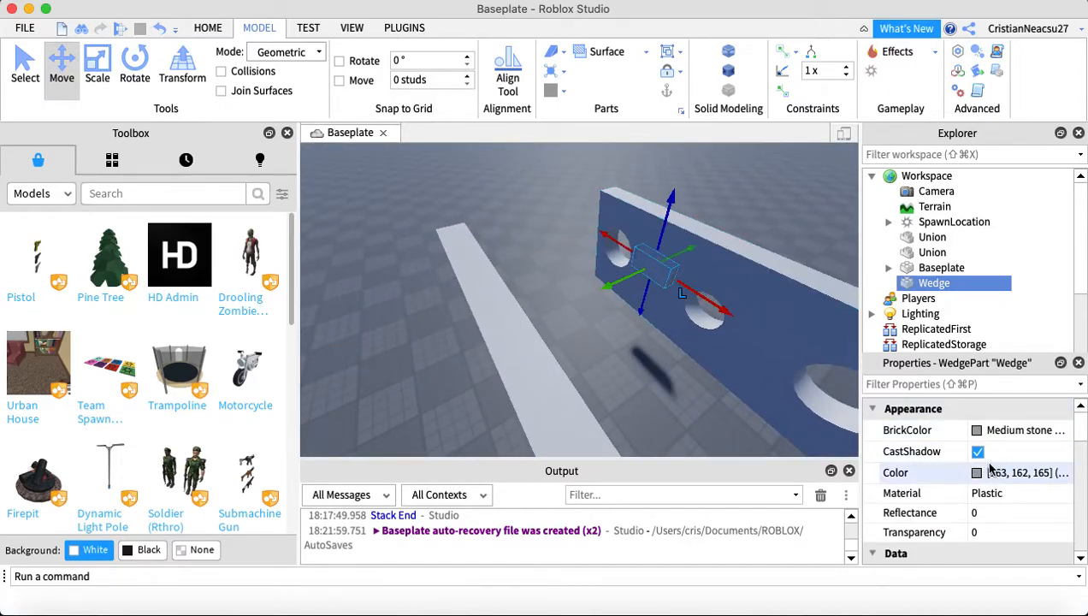
click(977, 453)
scroll(630, 257, up, 5)
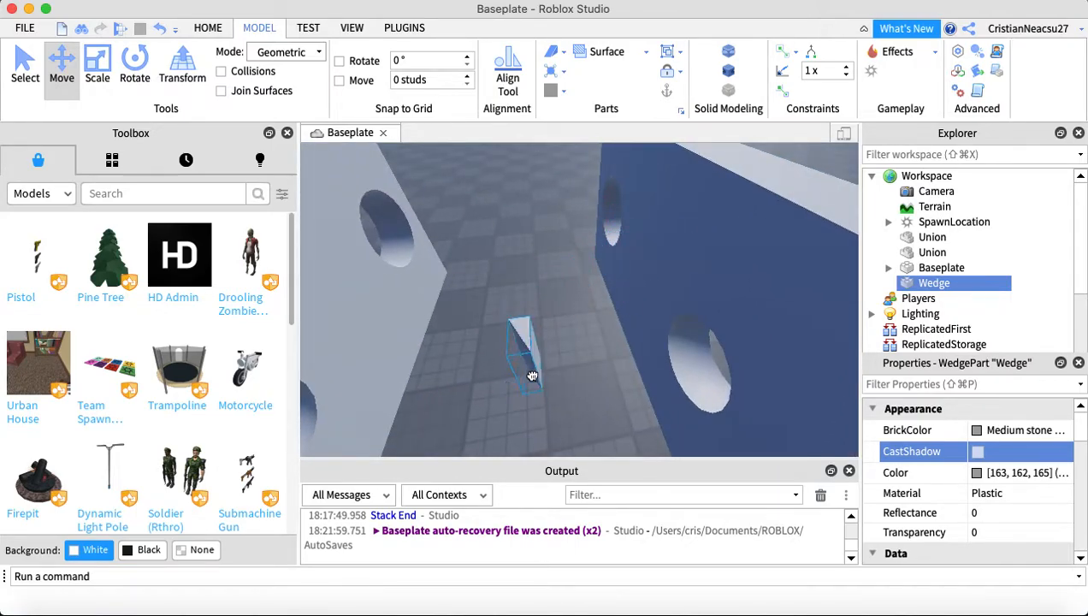
Rotate the wedge so its length runs crosswise between the walls and reposition it near their holes
key(ctrl+r)
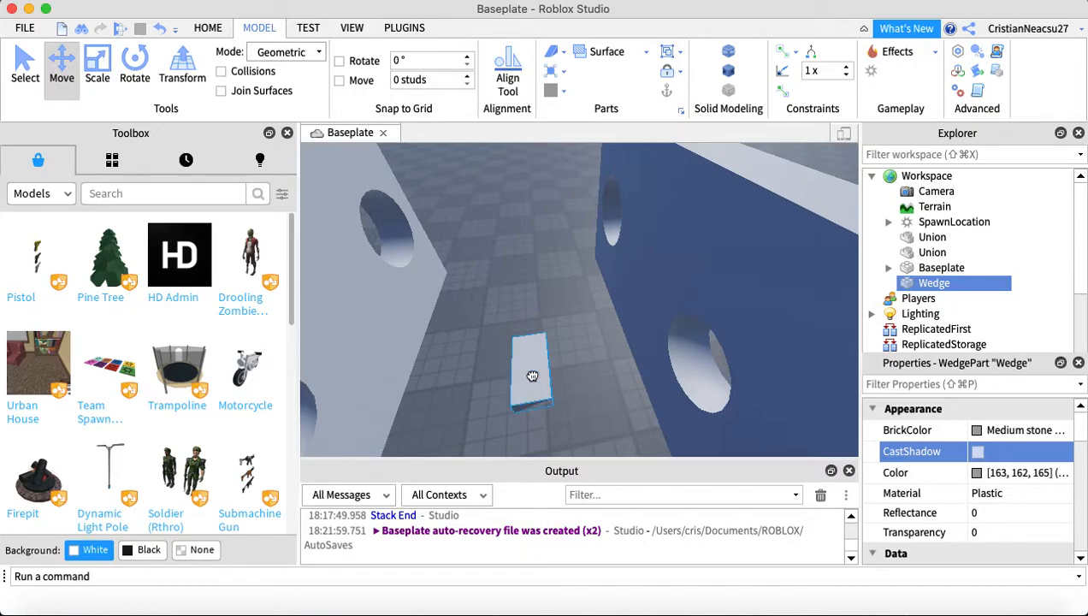
drag(532, 376, 652, 271)
right_drag(652, 272, 649, 272)
scroll(649, 272, down, 5)
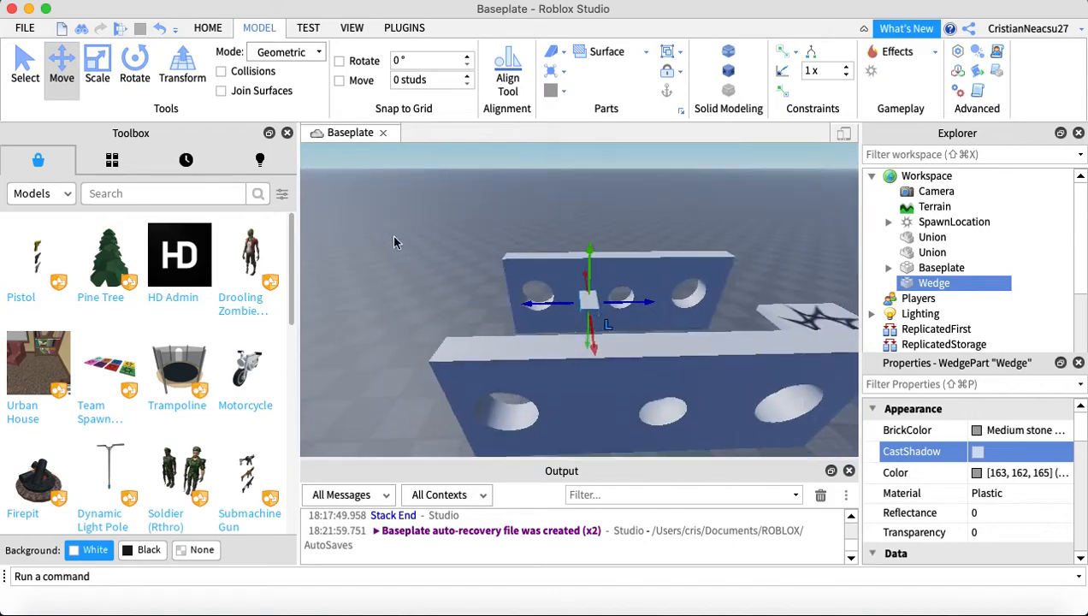
Scale the wedge into a narrow bar that reaches through both walls, between two of their round holes
click(112, 77)
scroll(592, 352, down, 2)
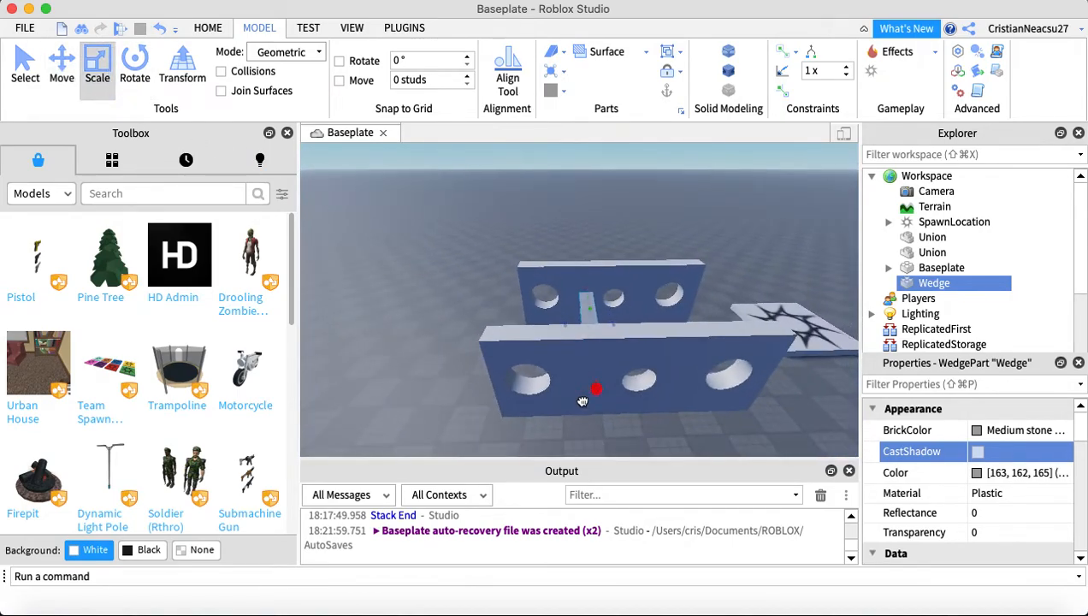
right_drag(578, 433, 477, 296)
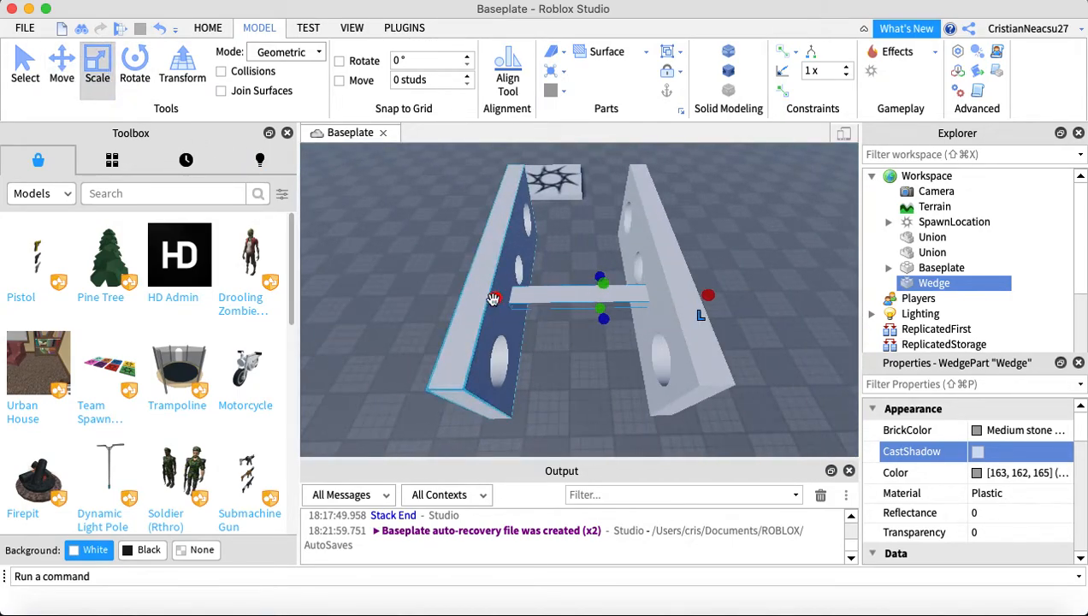
drag(494, 298, 463, 302)
drag(586, 325, 585, 350)
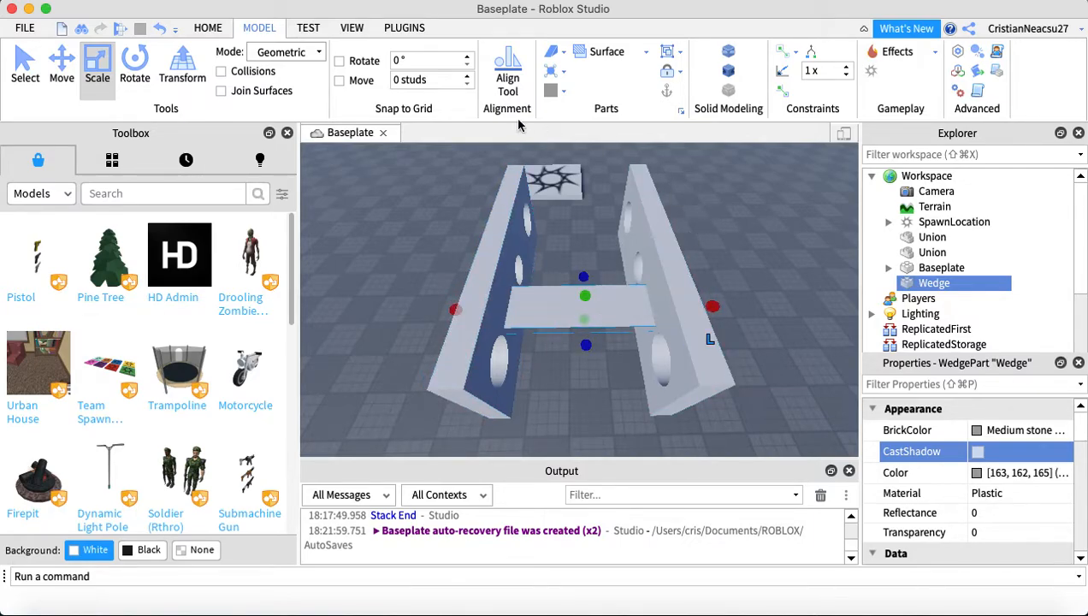
drag(583, 276, 584, 289)
drag(584, 347, 579, 334)
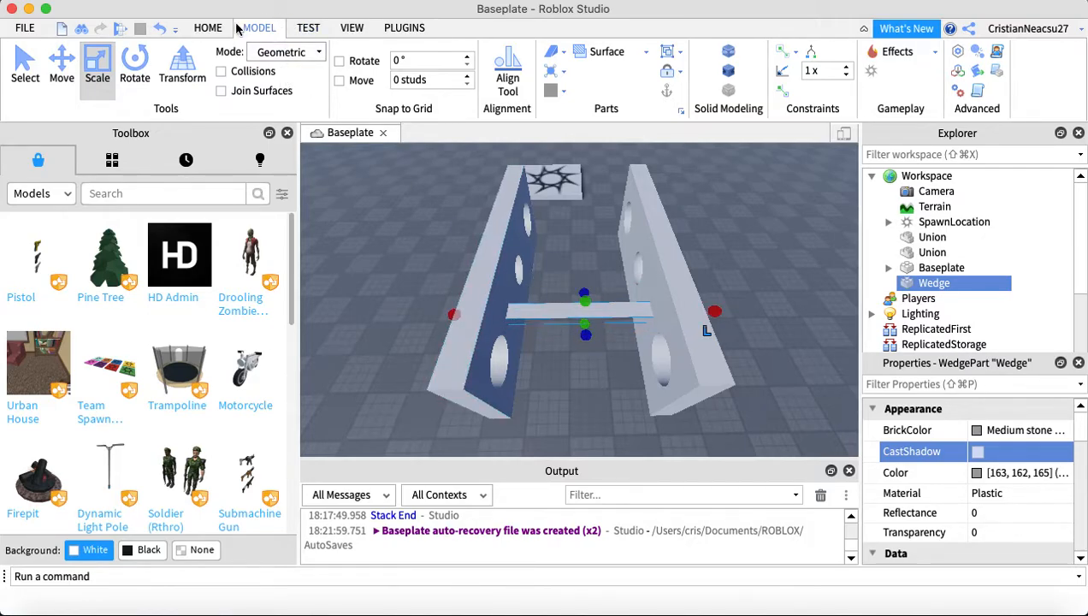
Negate the wedge bar and union it with both walls to cut matching triangular holes
click(729, 72)
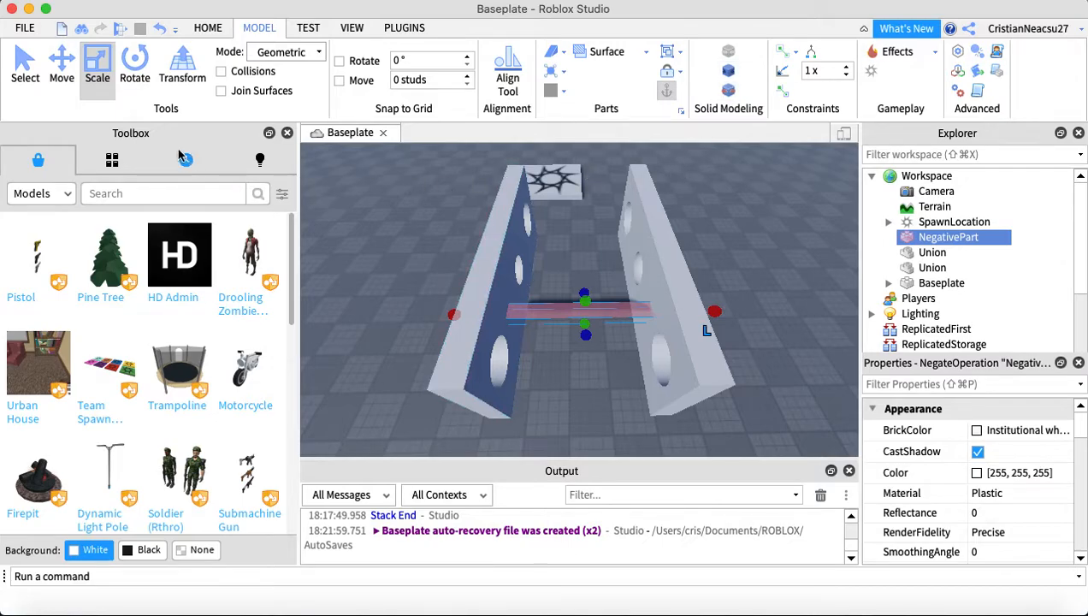
click(31, 76)
click(763, 302)
right_drag(763, 302, 734, 275)
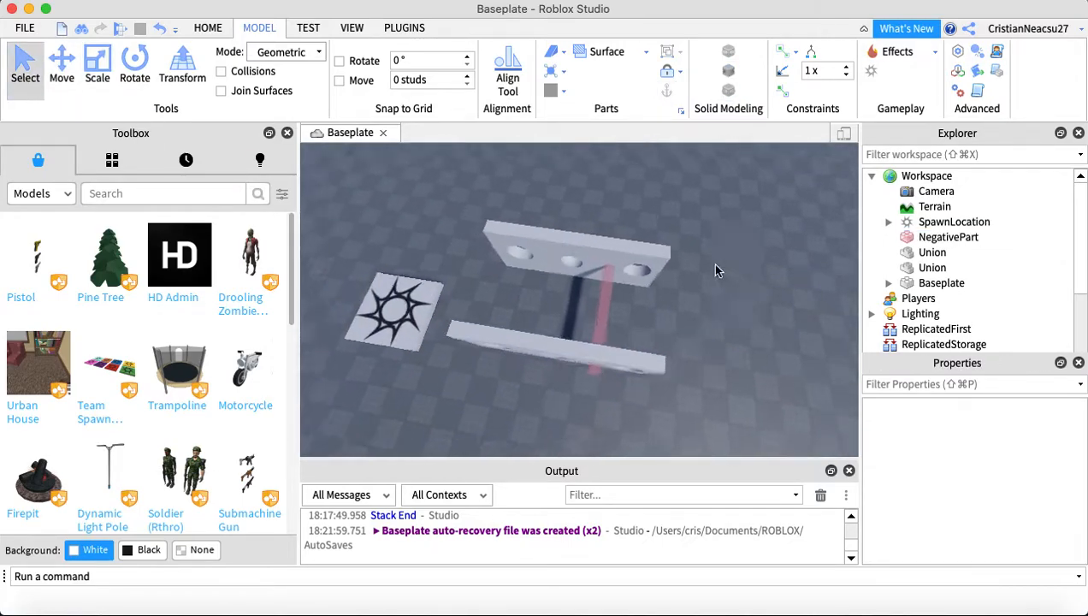
scroll(734, 275, down, 4)
drag(590, 247, 770, 370)
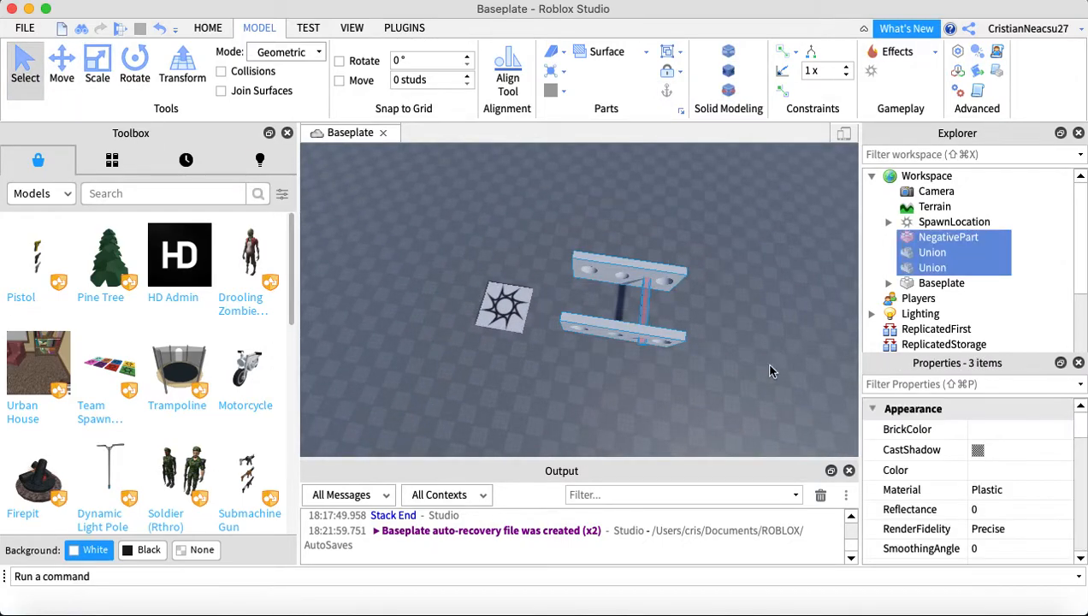
click(728, 53)
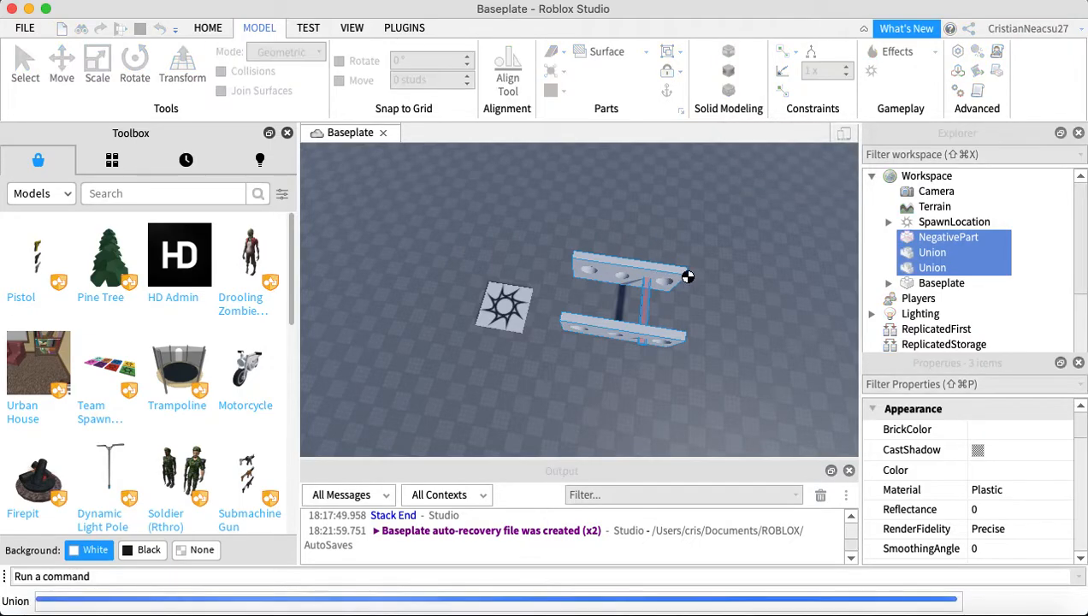
Turn off shadow casting for the united pair of walls
right_click(694, 275)
click(621, 222)
right_drag(622, 221, 617, 215)
scroll(616, 216, up, 5)
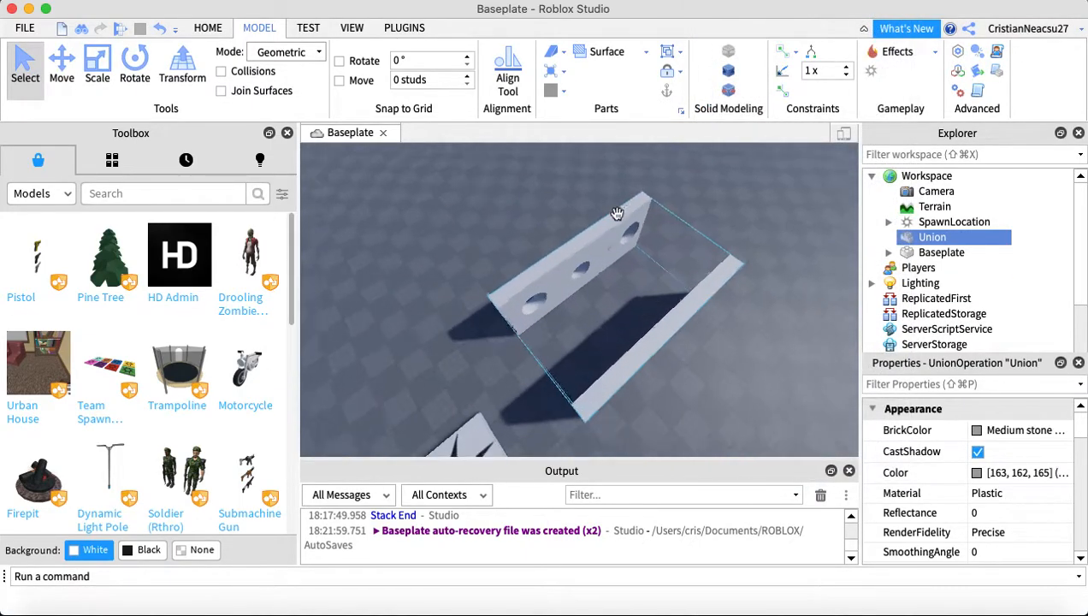
click(720, 178)
key(w)
right_drag(724, 181, 721, 187)
key(s)
key(w)
key(s)
click(669, 255)
right_drag(478, 224, 573, 223)
click(978, 453)
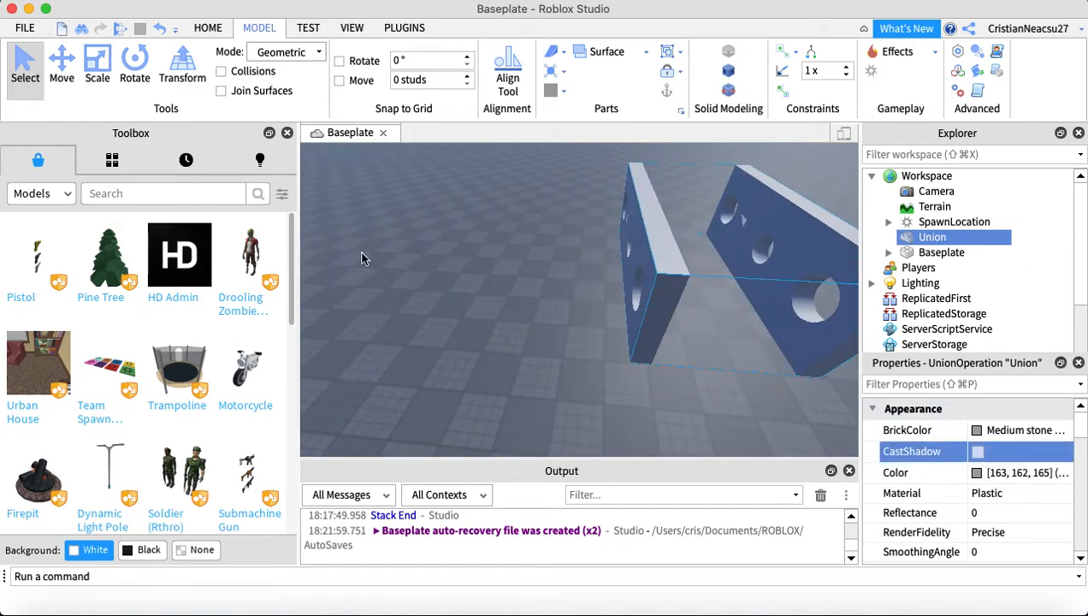
Examine the holes in both walls from several distances and angles
click(450, 267)
right_drag(449, 269, 590, 270)
key(s)
scroll(592, 283, up, 6)
scroll(584, 272, down, 5)
key(s)
key(w)
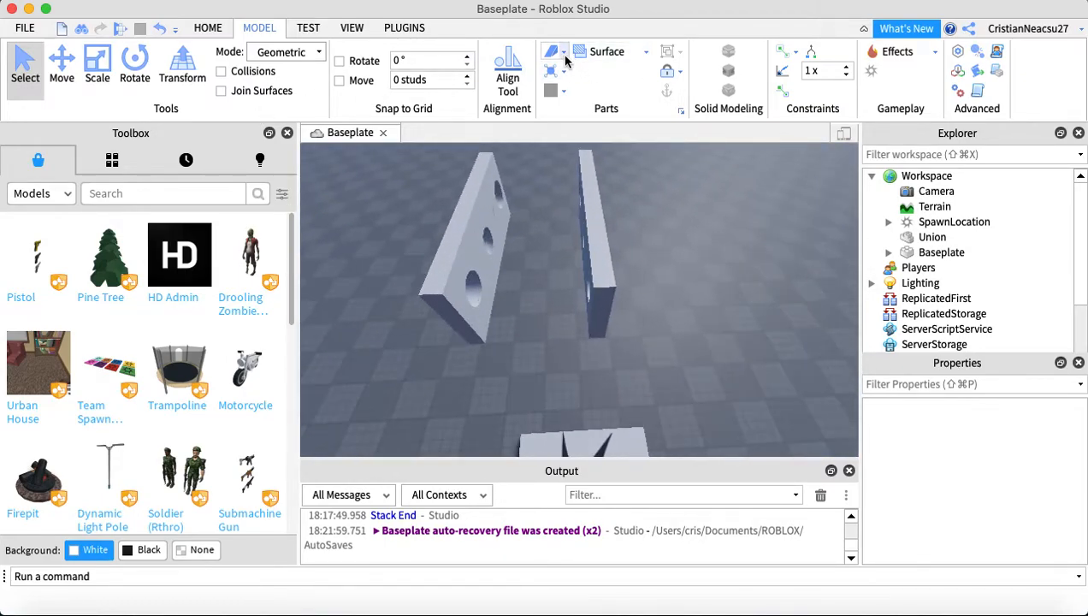
Insert a TrussPart object into the Workspace
click(573, 53)
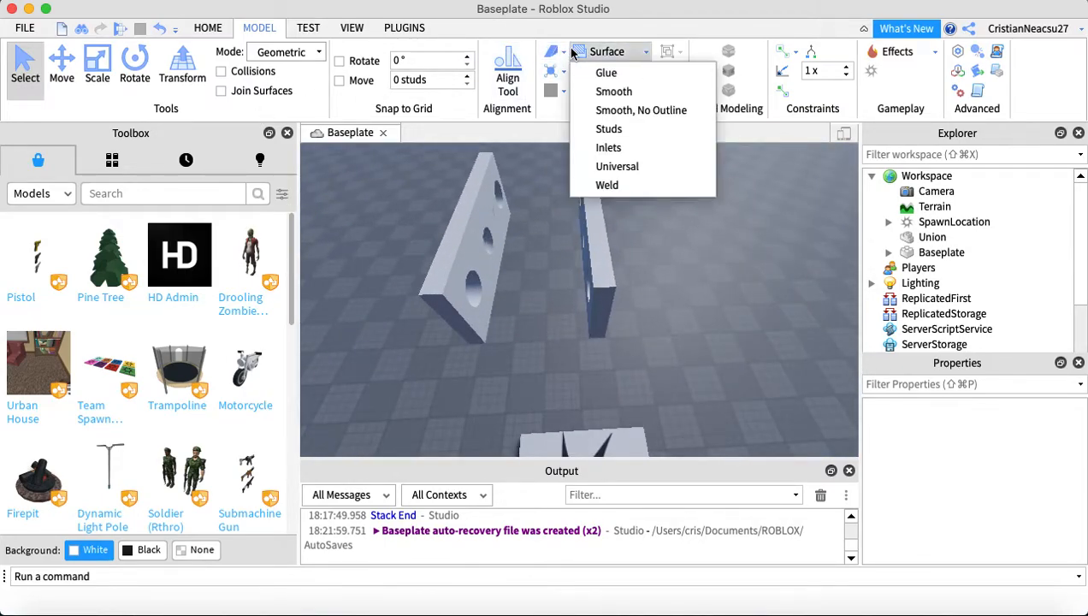
click(209, 28)
click(208, 30)
click(926, 175)
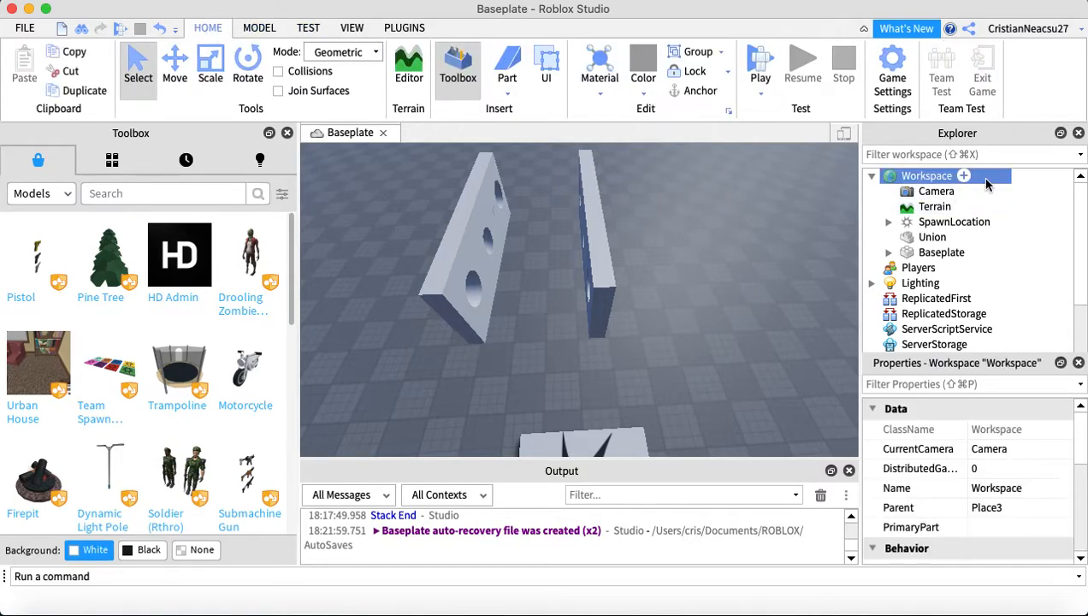
click(963, 176)
text(t)
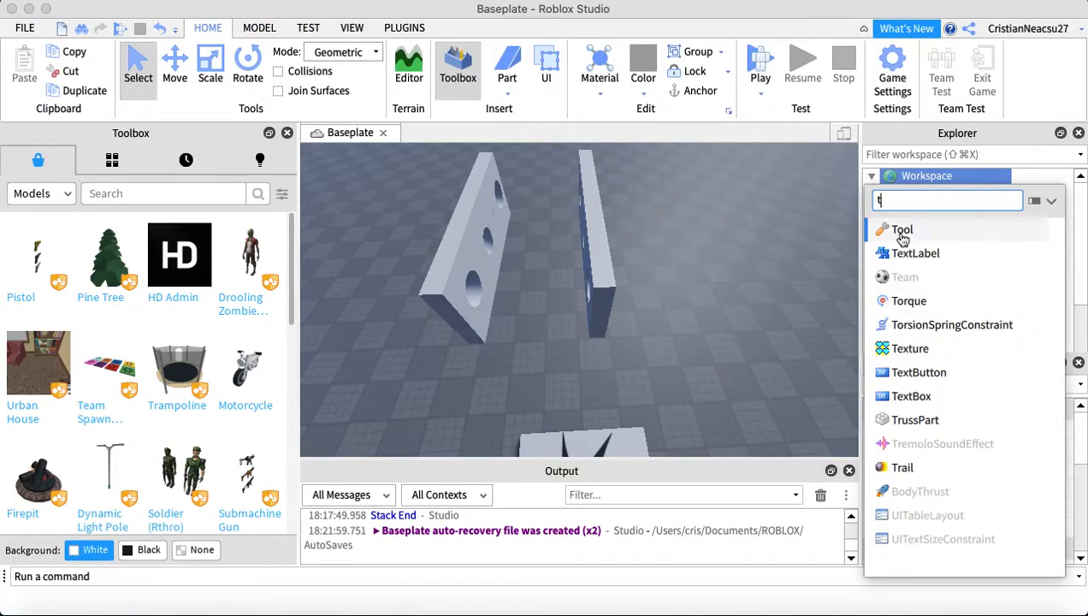
click(915, 419)
Turn off shadow casting for the truss and place it between the two walls
key(f)
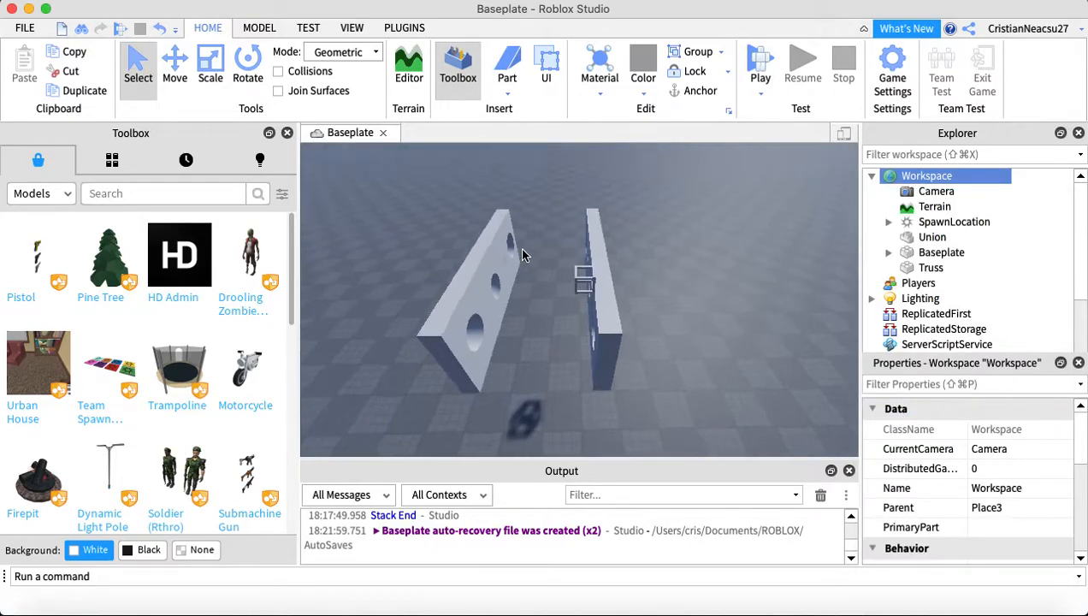
click(977, 452)
key(Delete)
drag(623, 332, 725, 310)
scroll(642, 342, down, 5)
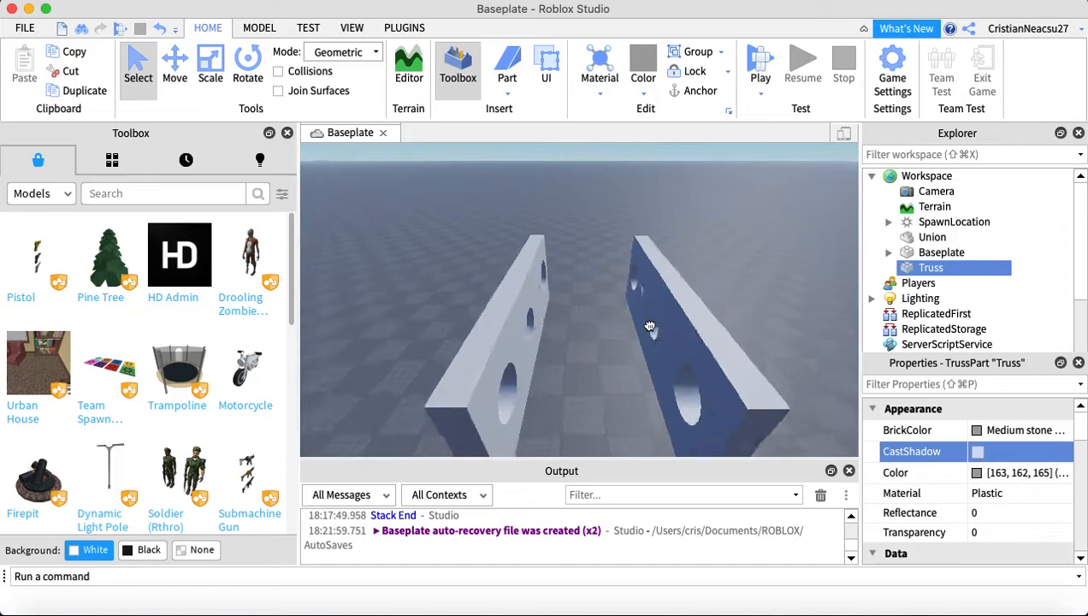
right_drag(648, 330, 639, 328)
scroll(615, 295, down, 5)
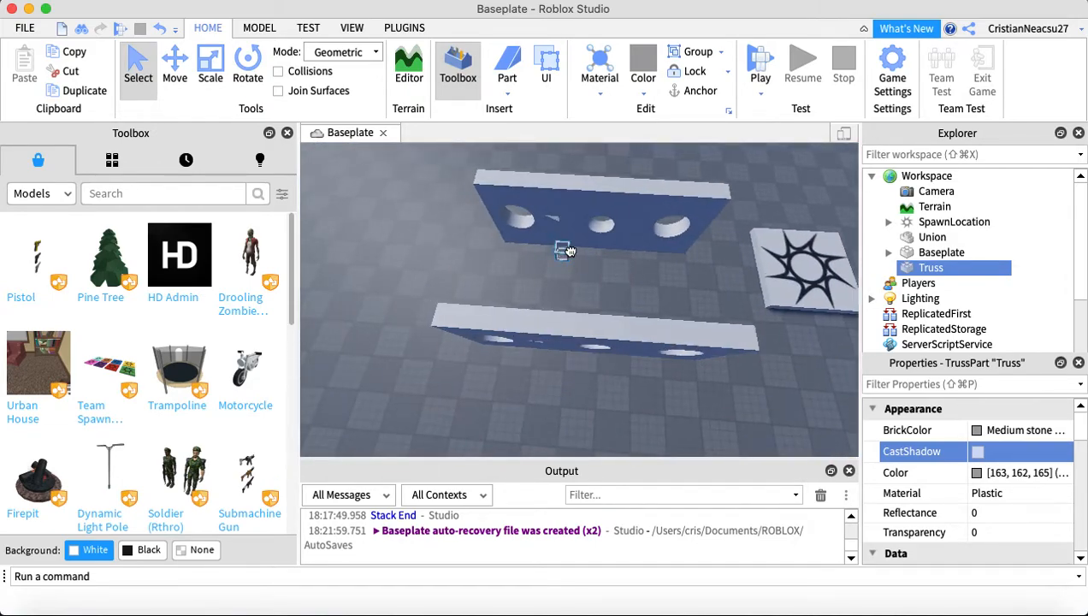
Move the truss along its axes to line it up with a round hole in one wall
key(f)
click(181, 79)
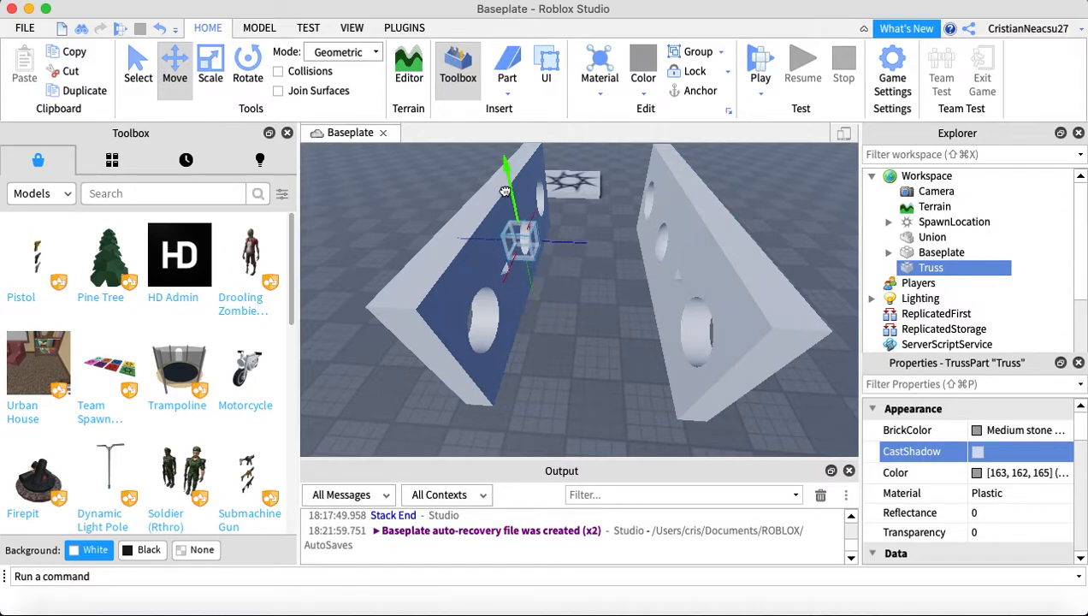
right_drag(502, 187, 604, 242)
drag(597, 229, 723, 233)
drag(702, 162, 686, 212)
right_drag(685, 212, 484, 225)
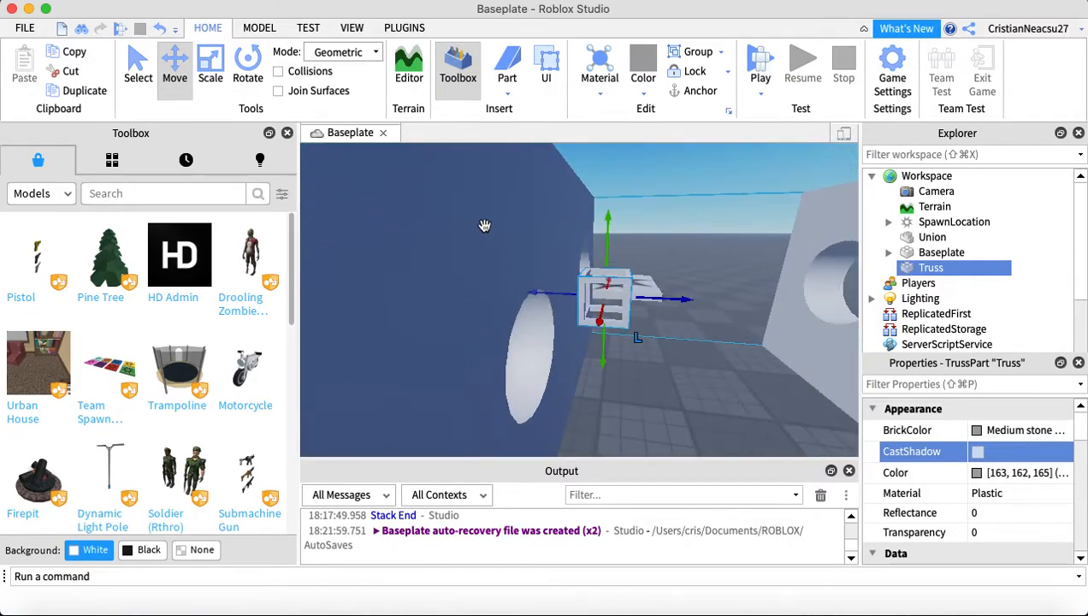
key(s)
Scale the truss lengthwise so it bridges the gap and passes through the opposite round holes of both walls
click(211, 66)
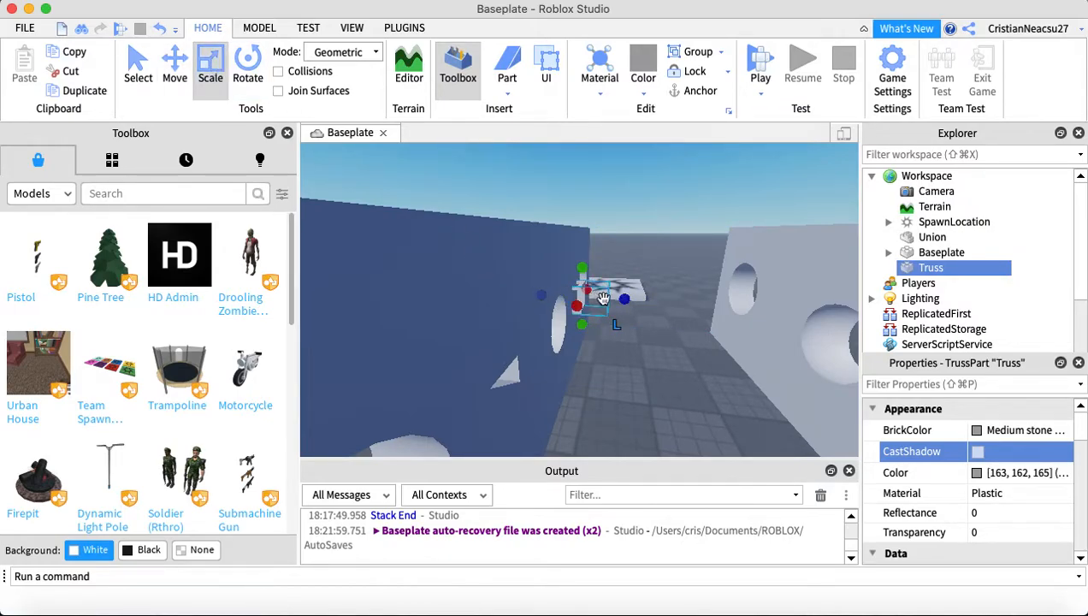
key(f)
right_drag(703, 304, 612, 250)
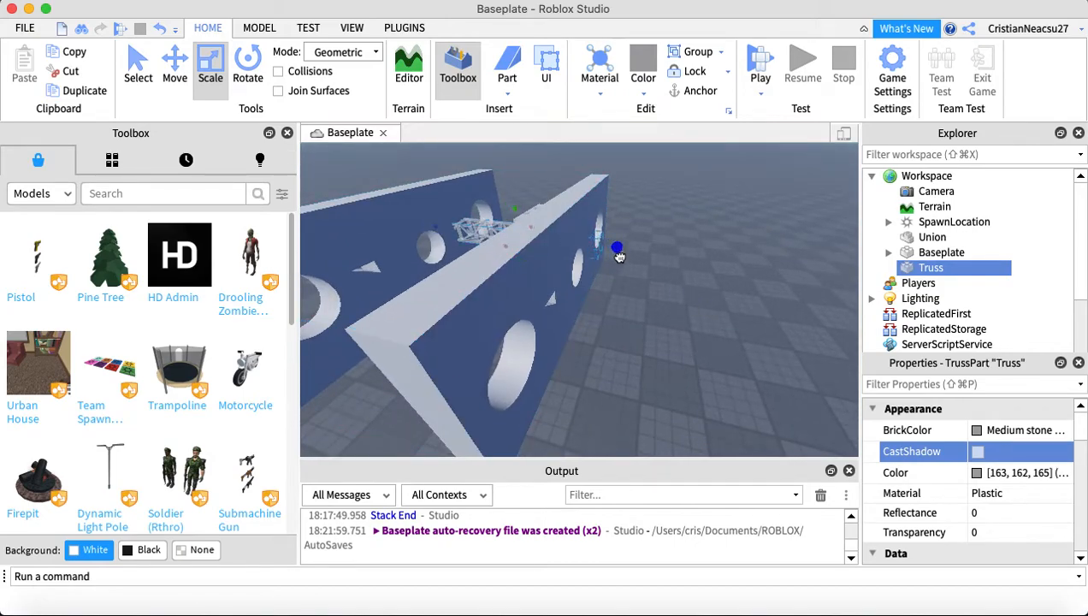
scroll(625, 258, down, 10)
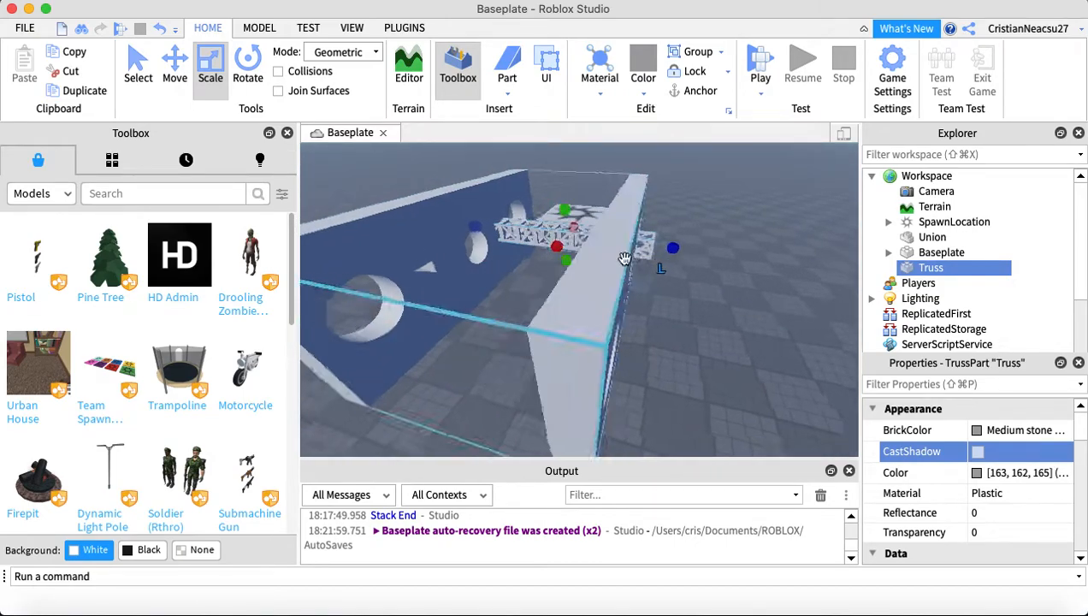
Examine the truss bridge between the two walls from several distances and angles
click(681, 306)
scroll(682, 306, up, 10)
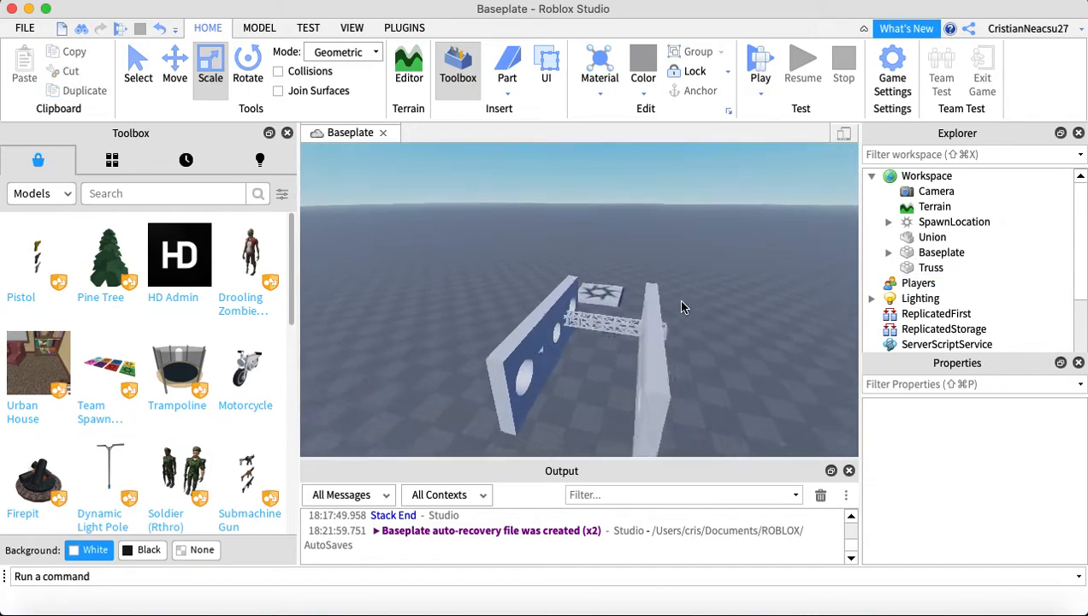
right_drag(682, 305, 623, 242)
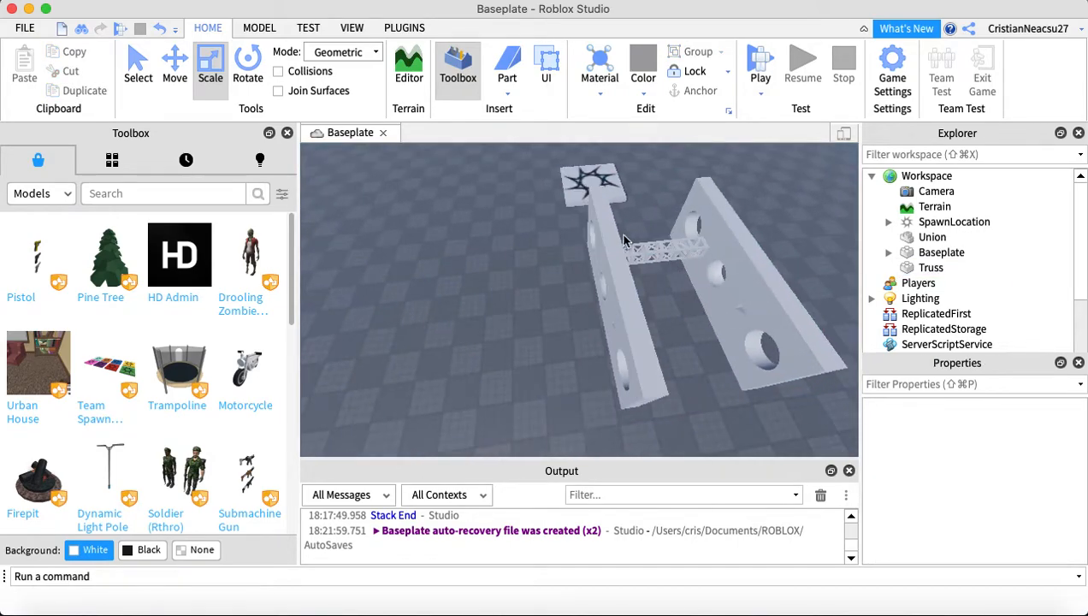
click(623, 242)
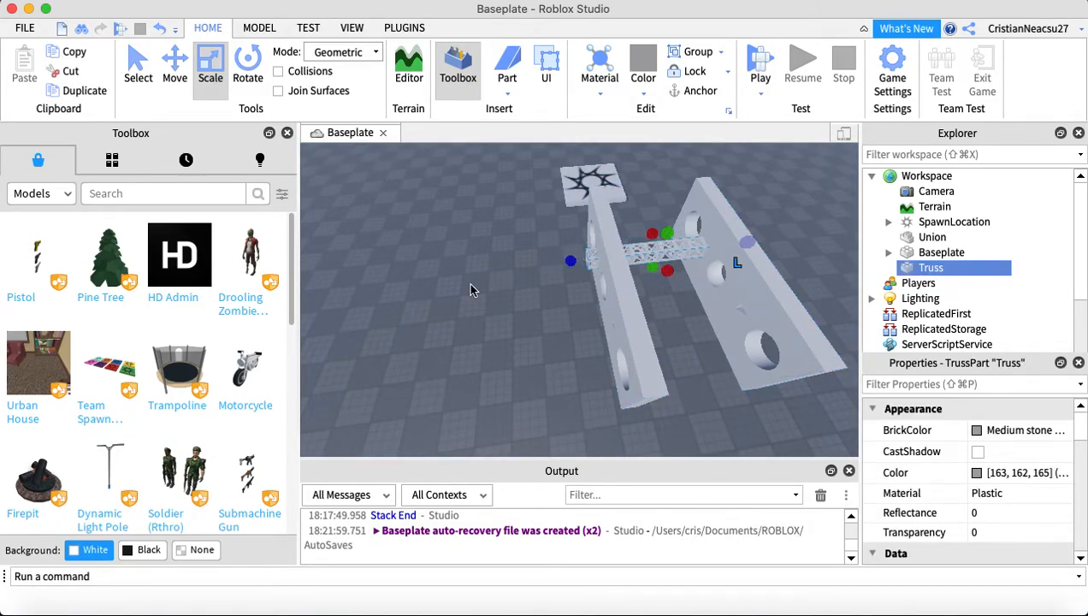
click(538, 302)
key(d)
key(w)
key(s)
key(w)
right_drag(597, 236, 596, 232)
key(s)
Insert a block part into the space between the walls
click(507, 93)
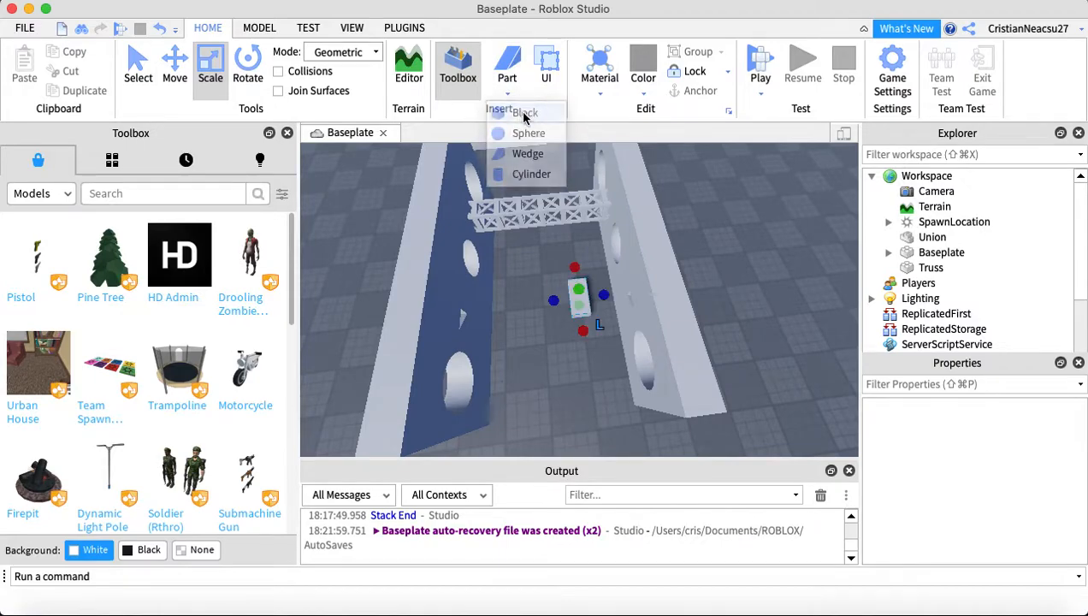
click(513, 107)
key(w)
right_drag(564, 236, 496, 257)
key(s)
Place the block crosswise at the truss bridge and turn off its shadow casting
drag(496, 256, 475, 234)
click(978, 451)
right_drag(475, 232, 553, 214)
drag(511, 222, 469, 228)
Duplicate the truss that bridges the two walls
click(577, 273)
right_click(619, 187)
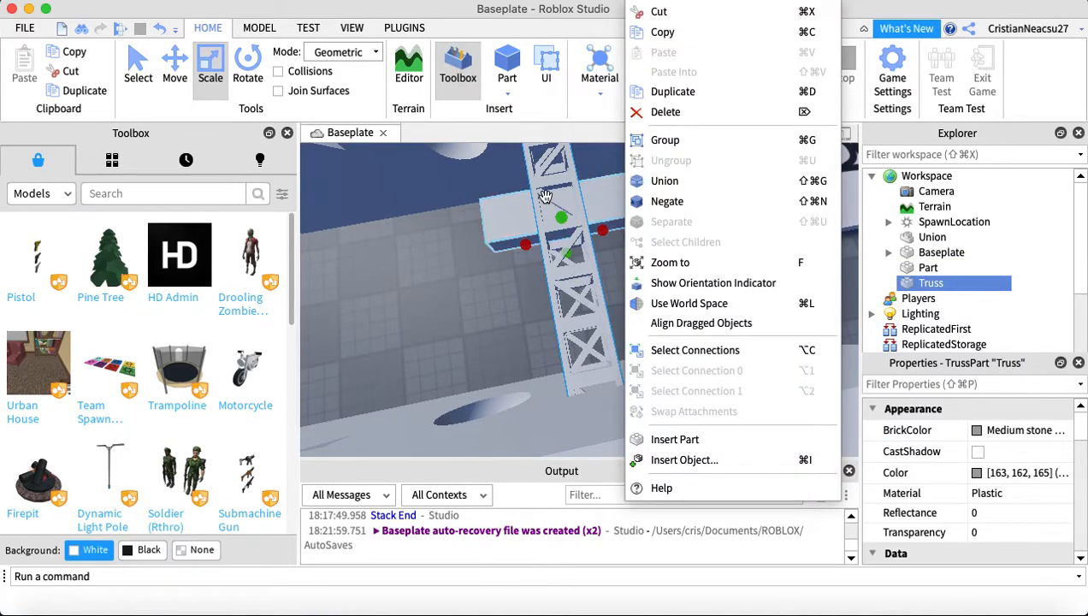
click(673, 92)
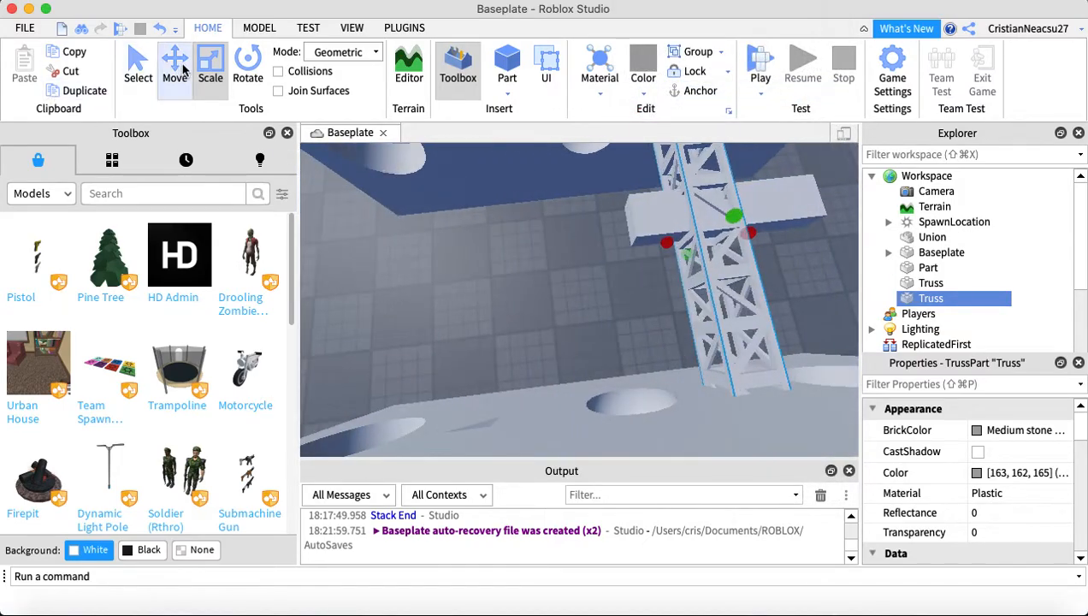
Move the duplicated truss sideways, clear of the block, so it bridges the walls parallel to the first truss
click(174, 66)
drag(629, 248, 554, 272)
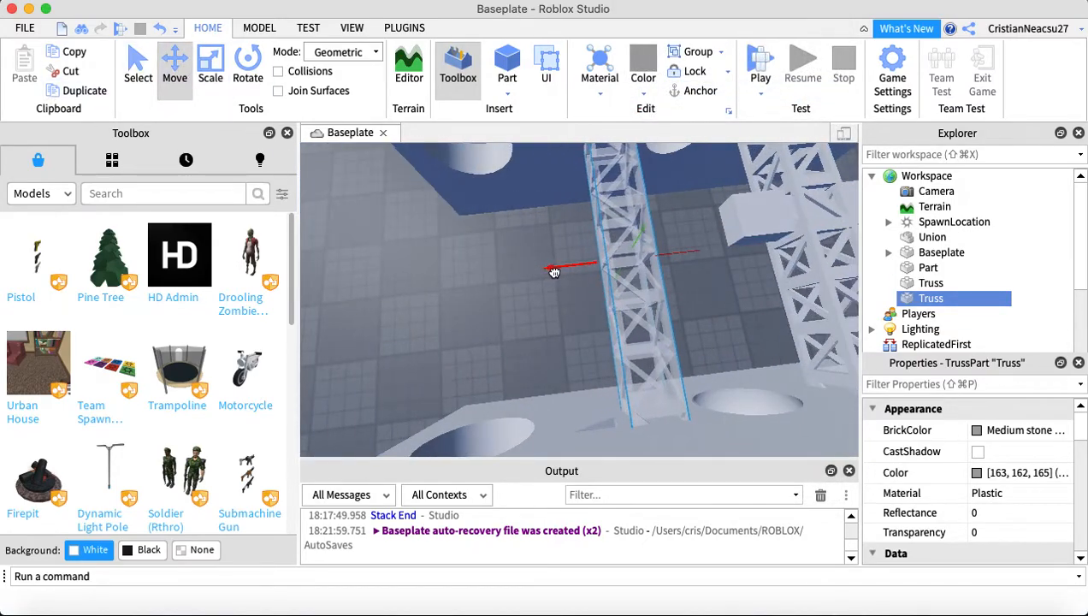
right_drag(554, 272, 564, 256)
Lengthen the crosswise block with Scale so that it passes through both trusses
click(606, 242)
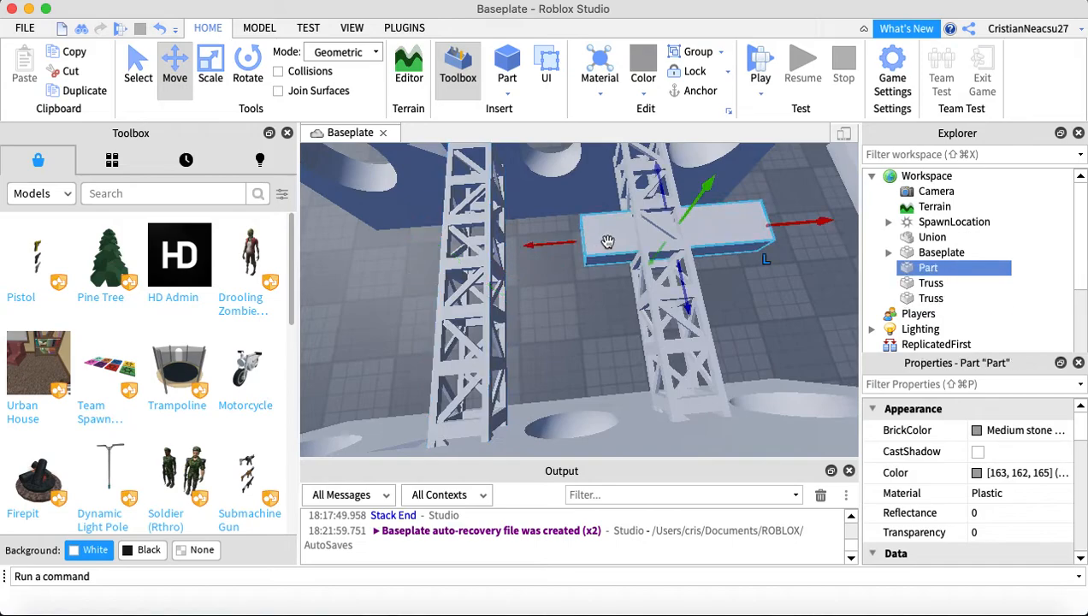
click(210, 69)
drag(564, 240, 380, 249)
Negate the lengthened block that crosses the two trusses
click(139, 68)
click(255, 30)
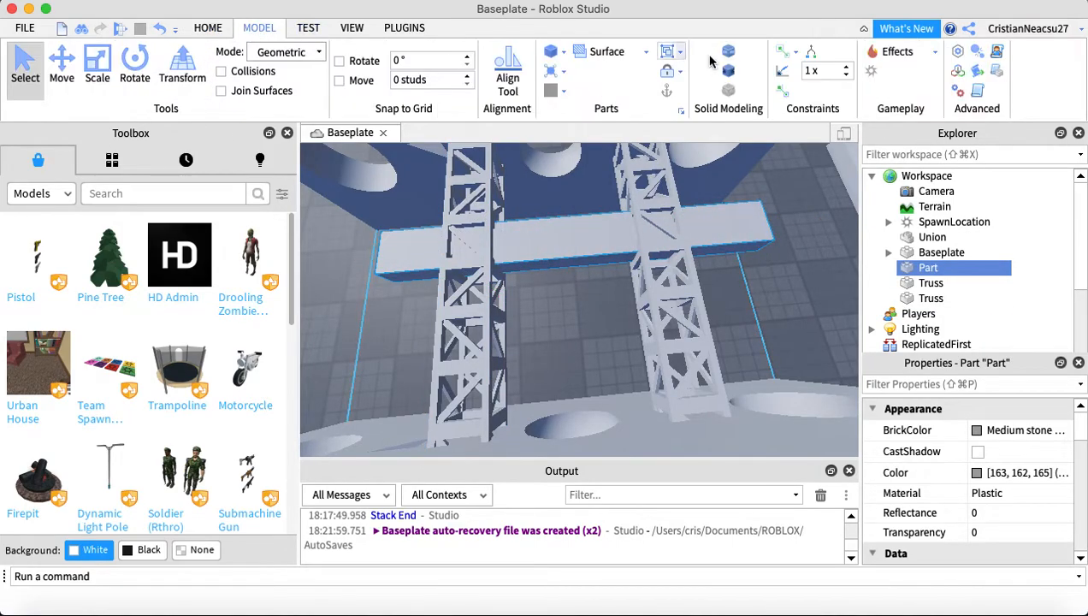
click(726, 72)
Try to union the negated block with the walls and both trusses
right_drag(617, 165, 612, 163)
scroll(612, 163, down, 10)
drag(512, 217, 674, 354)
click(725, 78)
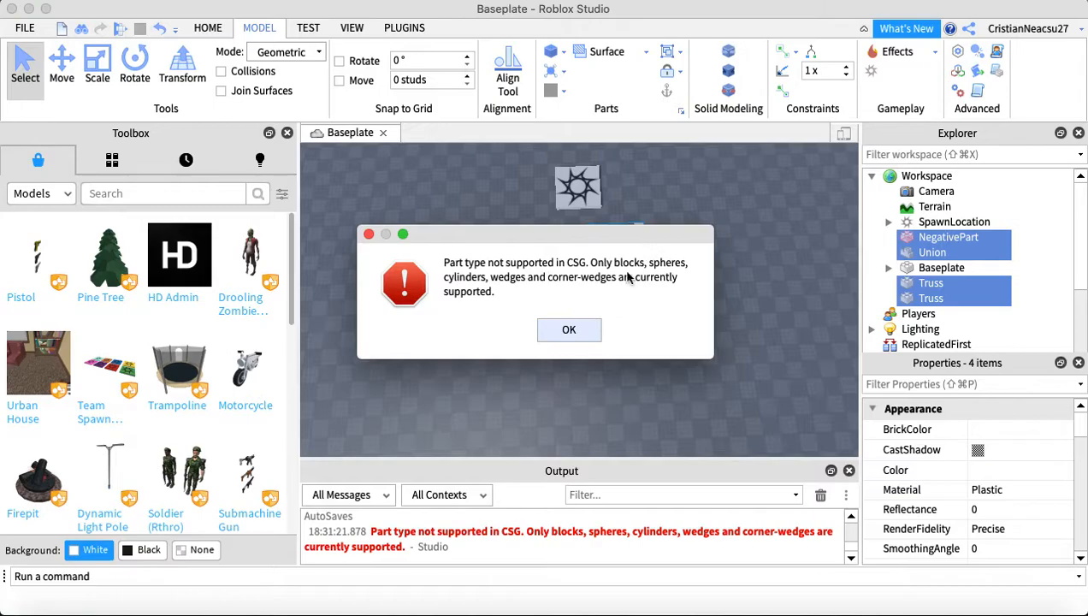
click(570, 331)
Delete both trusses that bridge the walls
scroll(672, 286, up, 5)
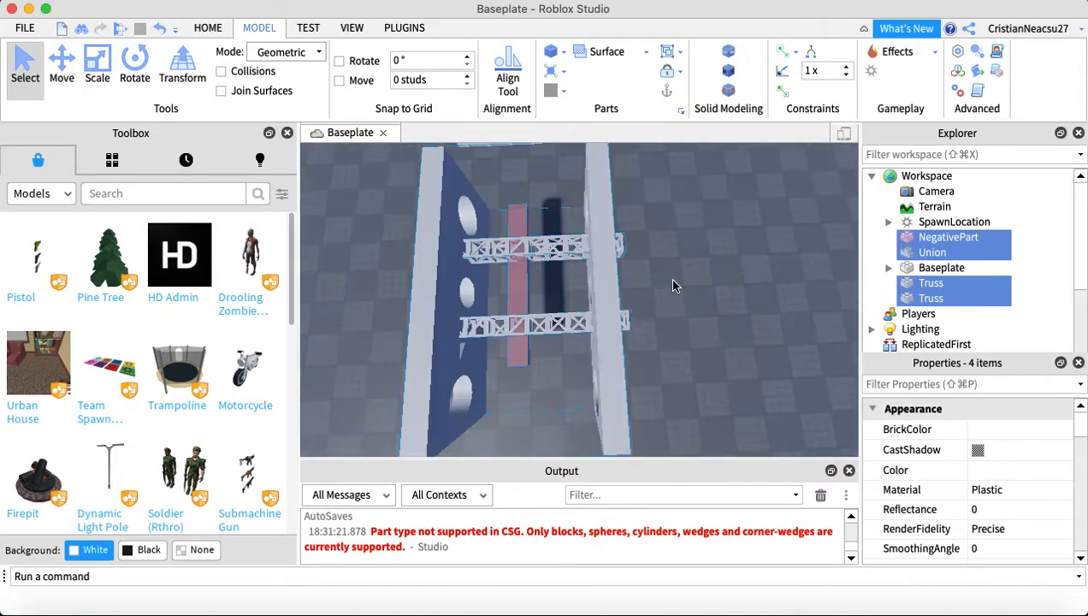
click(717, 232)
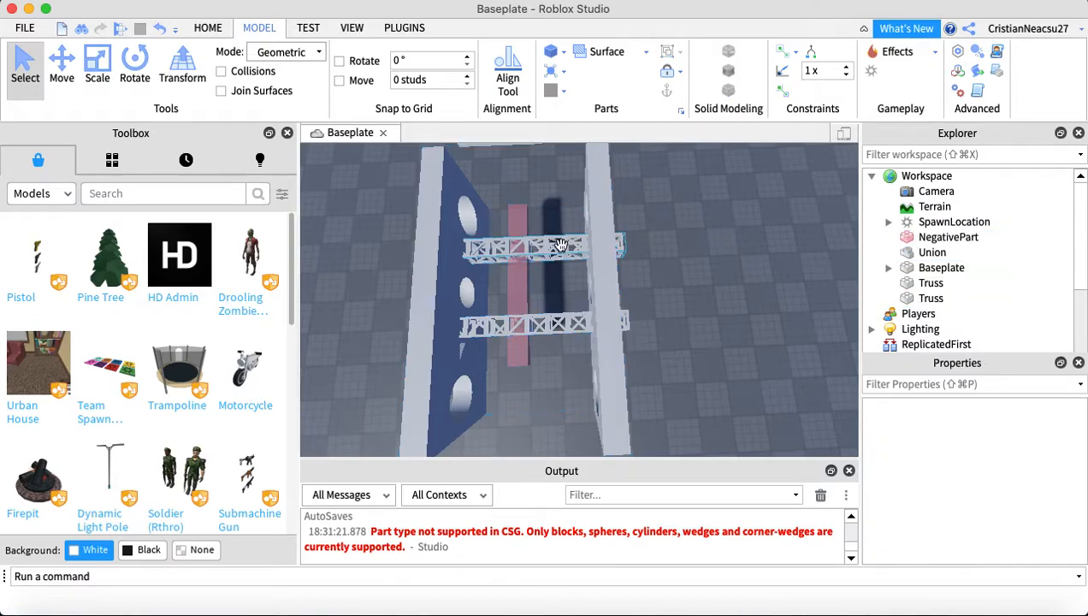
right_click(557, 242)
click(601, 112)
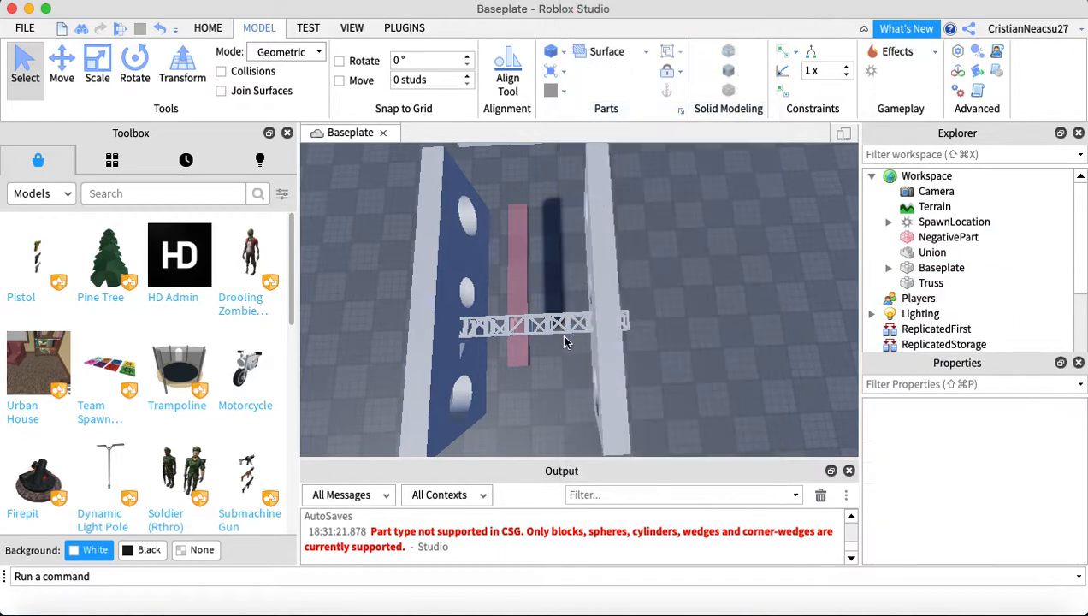
right_click(561, 332)
click(602, 111)
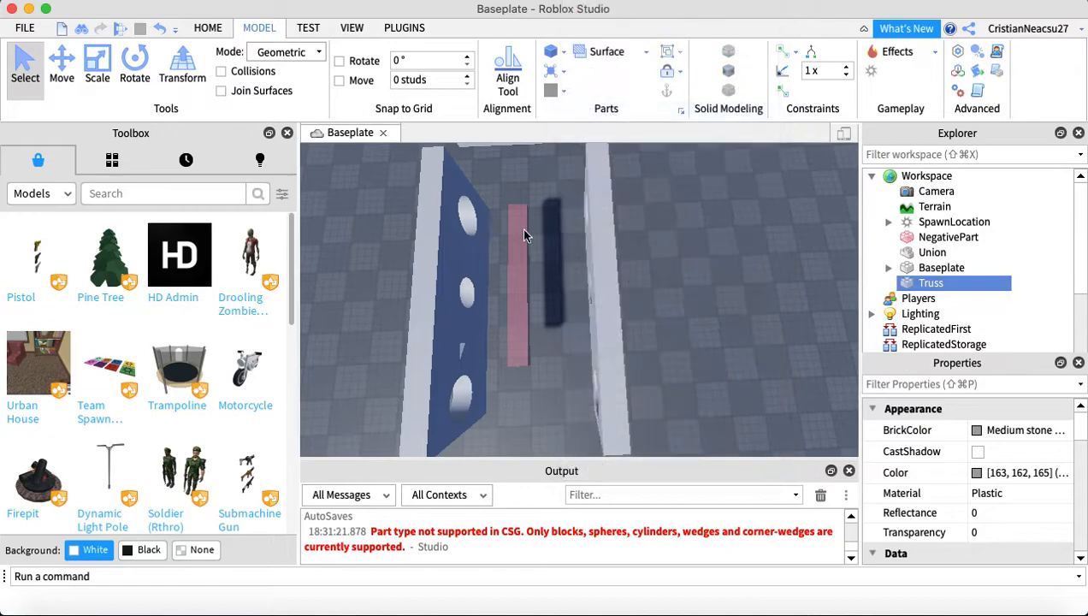
Reposition the negated block between the walls and enlarge it into a wide beam that passes through both walls
drag(515, 236, 495, 326)
right_drag(487, 325, 438, 265)
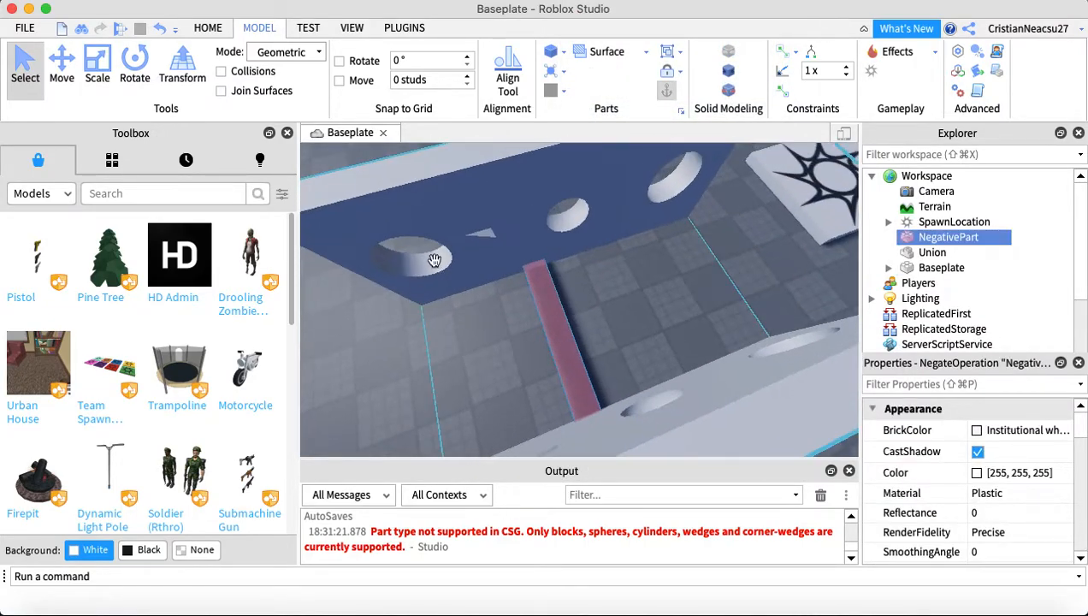
click(97, 62)
drag(560, 327, 625, 290)
scroll(567, 287, down, 5)
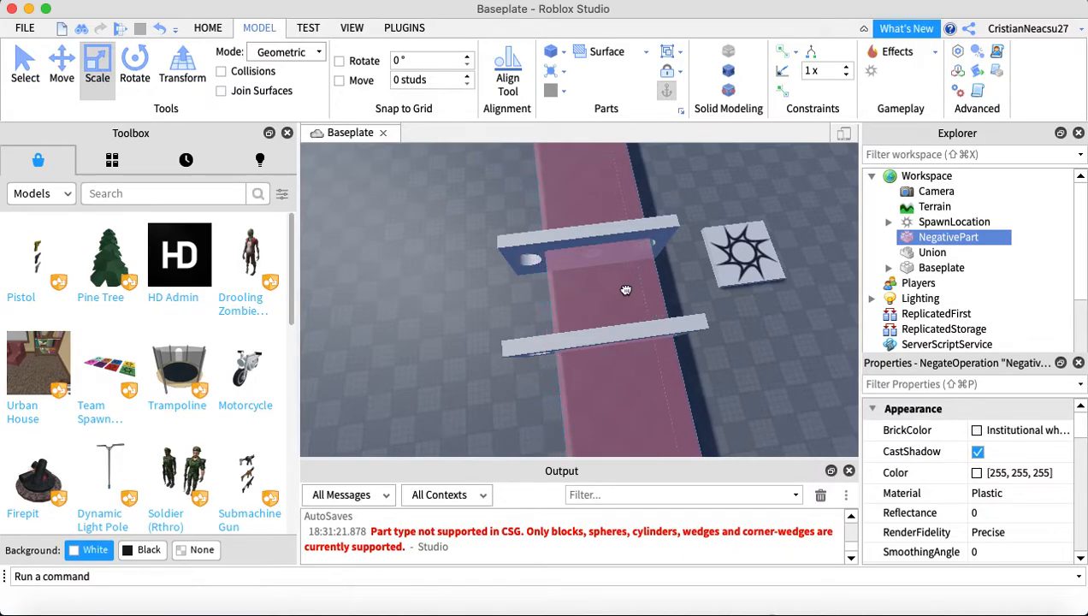
Union the negated beam with the walls to cut a wide rectangular opening through both, and inspect the cut
key(super+1)
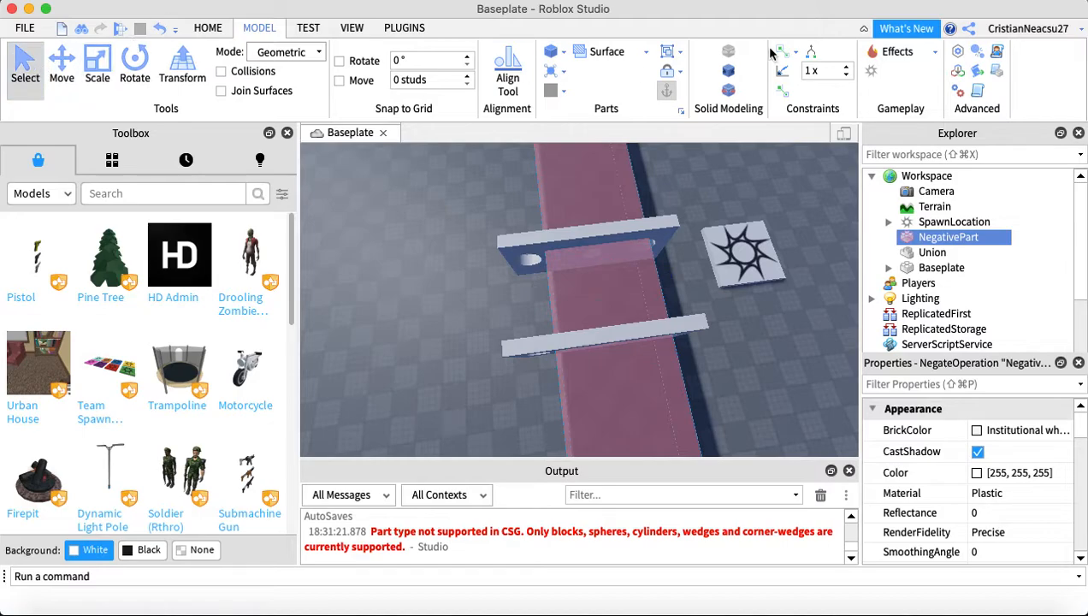
drag(457, 198, 694, 381)
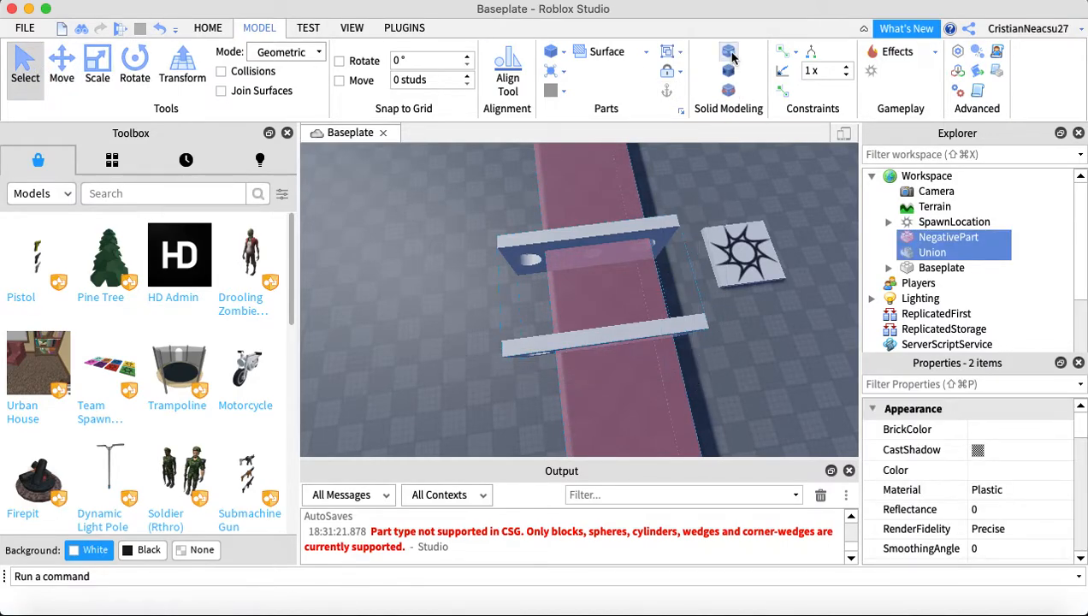
click(725, 90)
click(676, 185)
scroll(676, 185, down, 10)
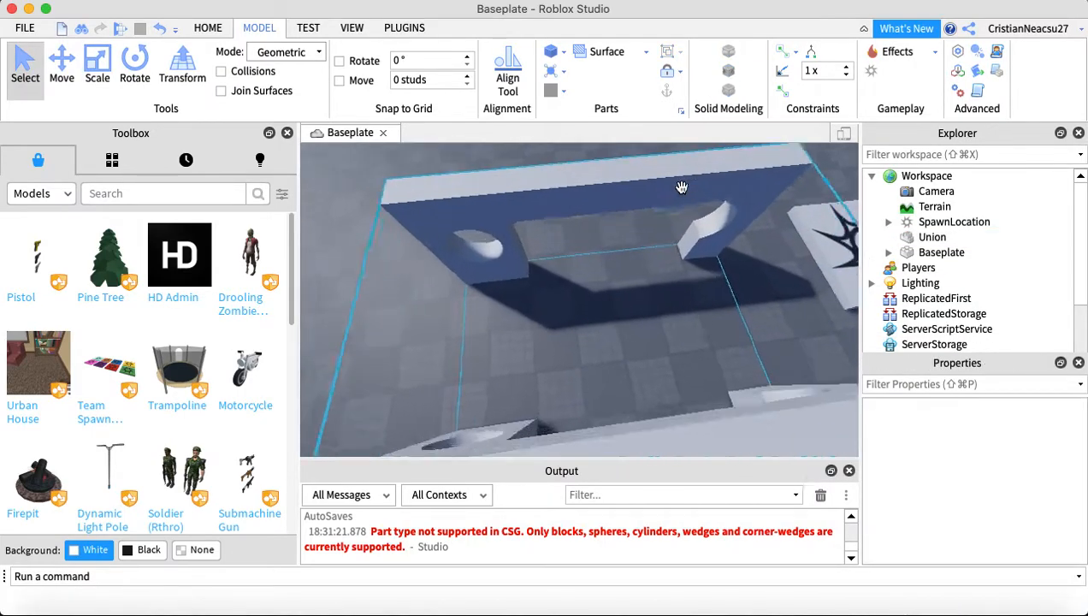
scroll(676, 184, up, 10)
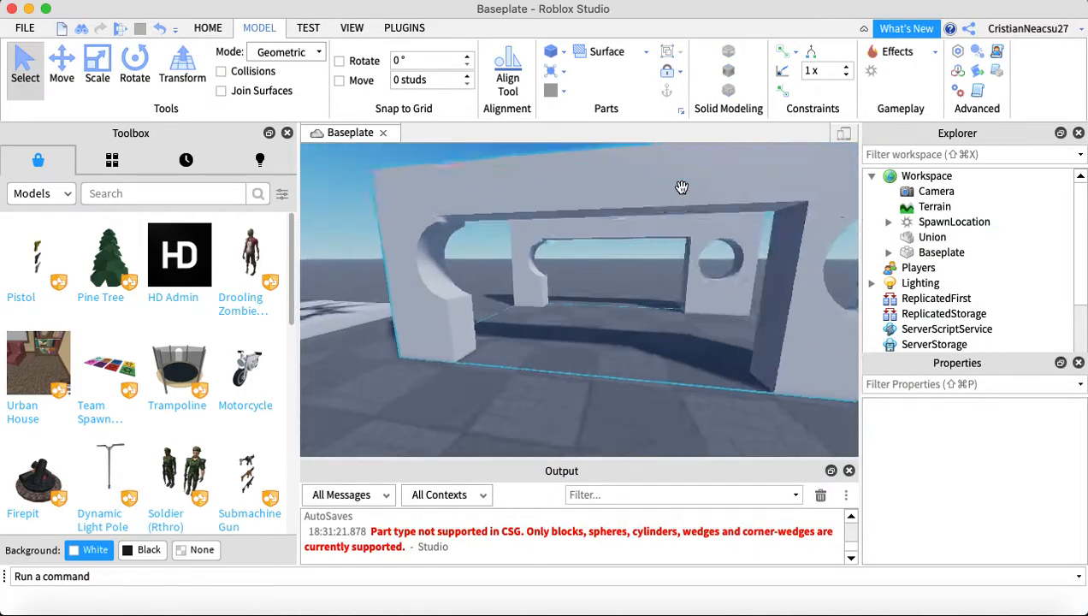
scroll(684, 201, down, 10)
scroll(770, 270, up, 10)
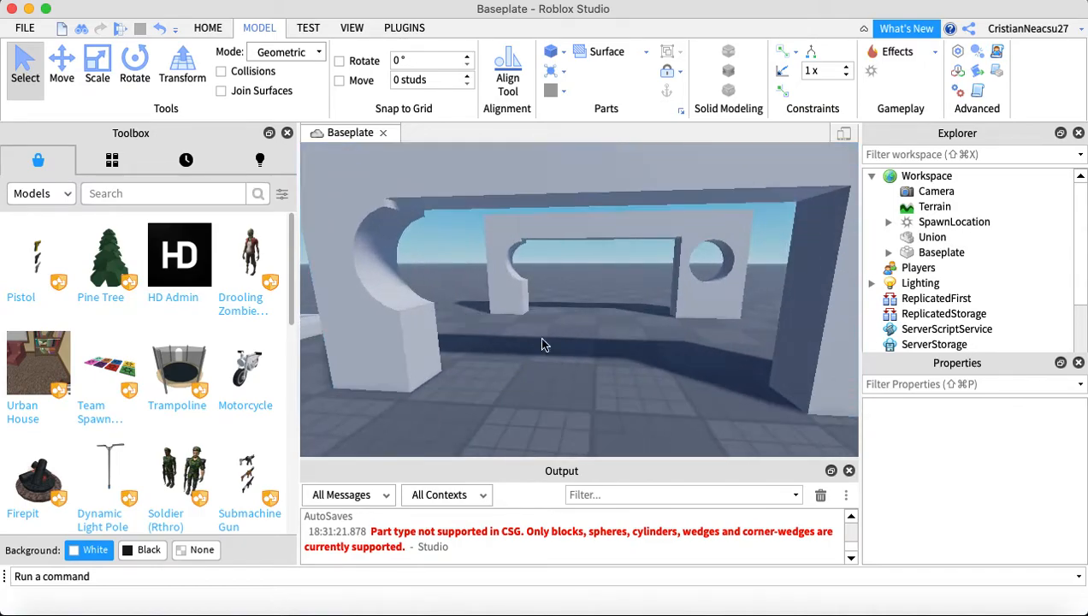
Insert a block part and place it at the foot of the near wall's opening, against one pillar
right_drag(389, 275, 393, 277)
scroll(393, 277, down, 3)
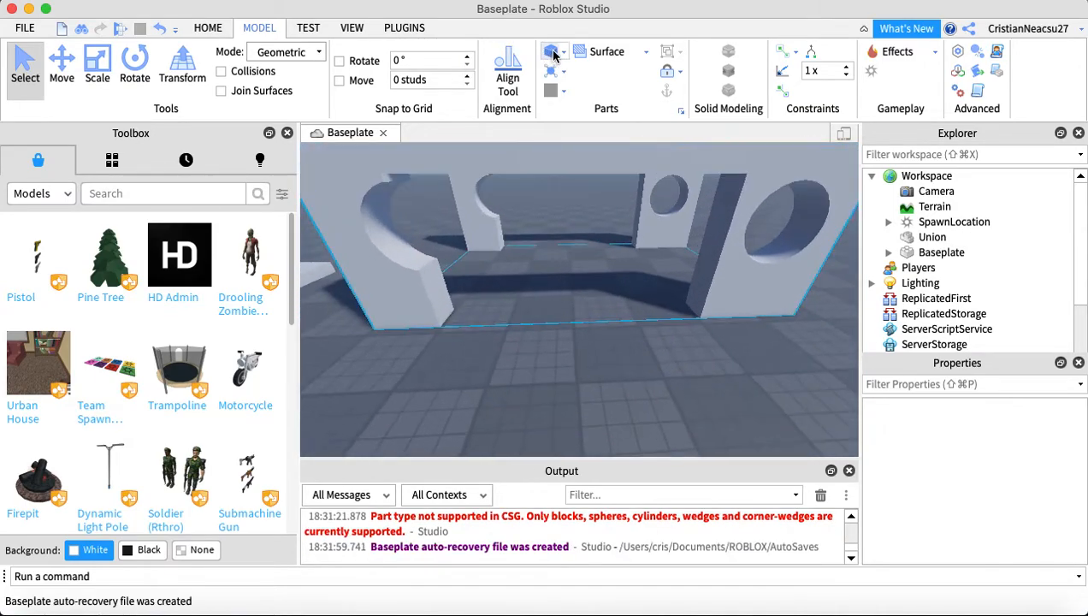
click(553, 53)
drag(578, 295, 502, 316)
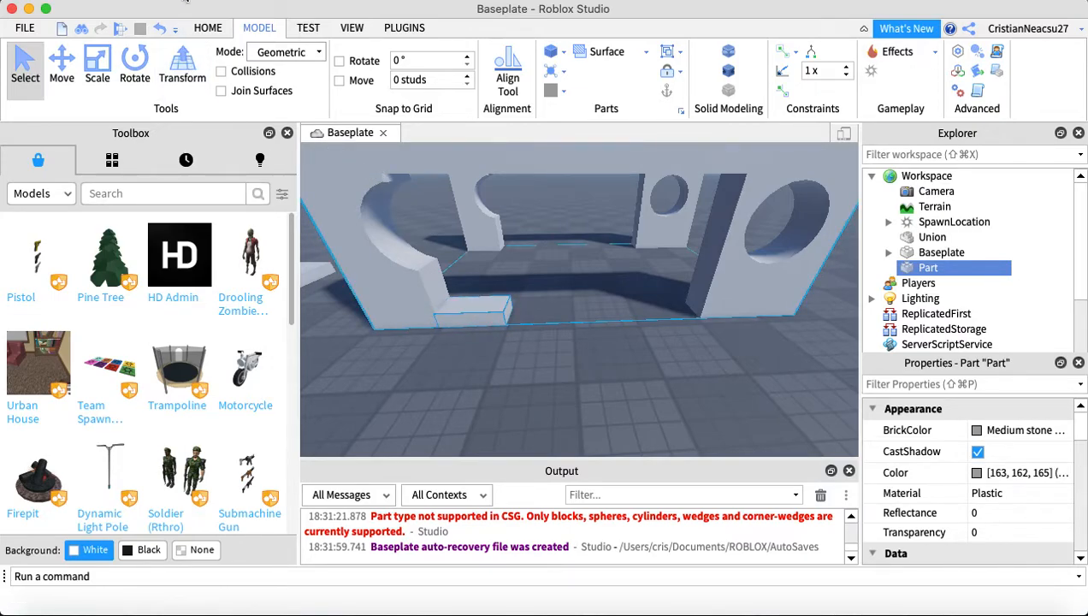
Stretch the block across the full width of the opening and increase its height to form a sill
click(101, 83)
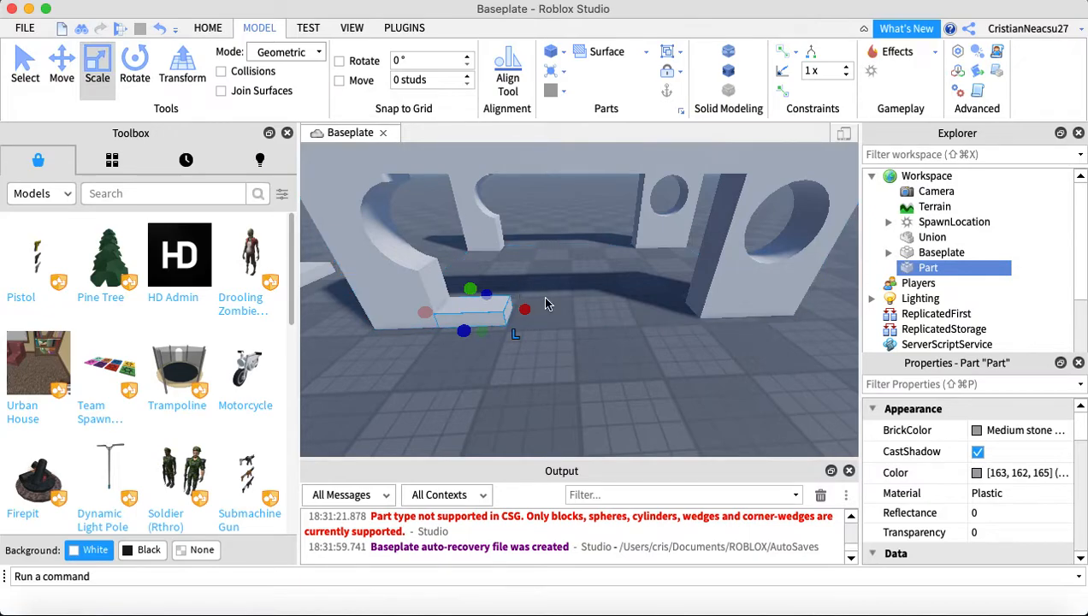
drag(531, 307, 741, 283)
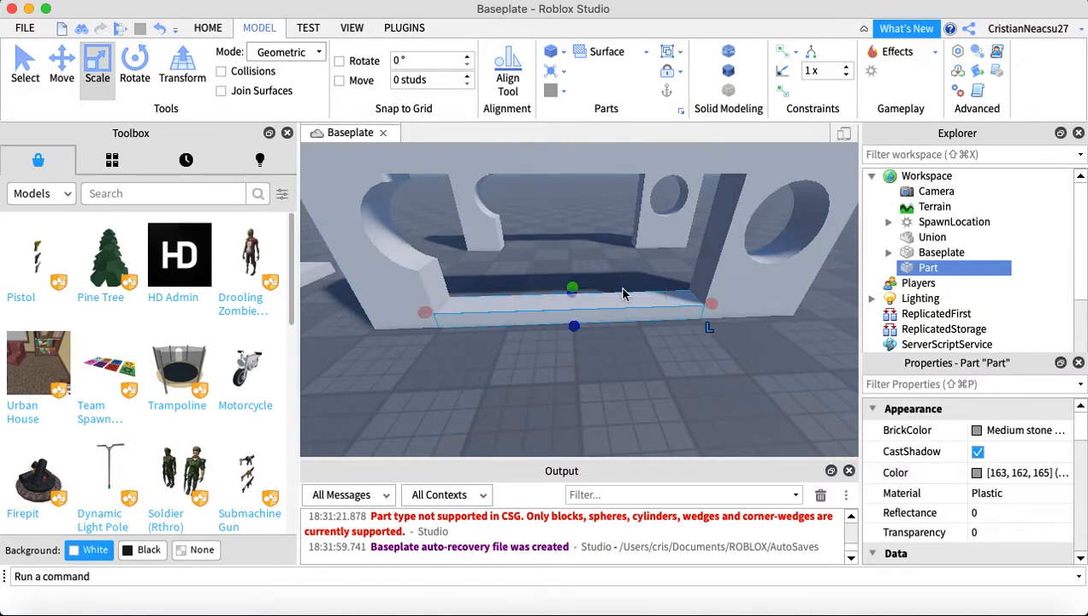
drag(573, 291, 562, 240)
right_drag(555, 296, 556, 295)
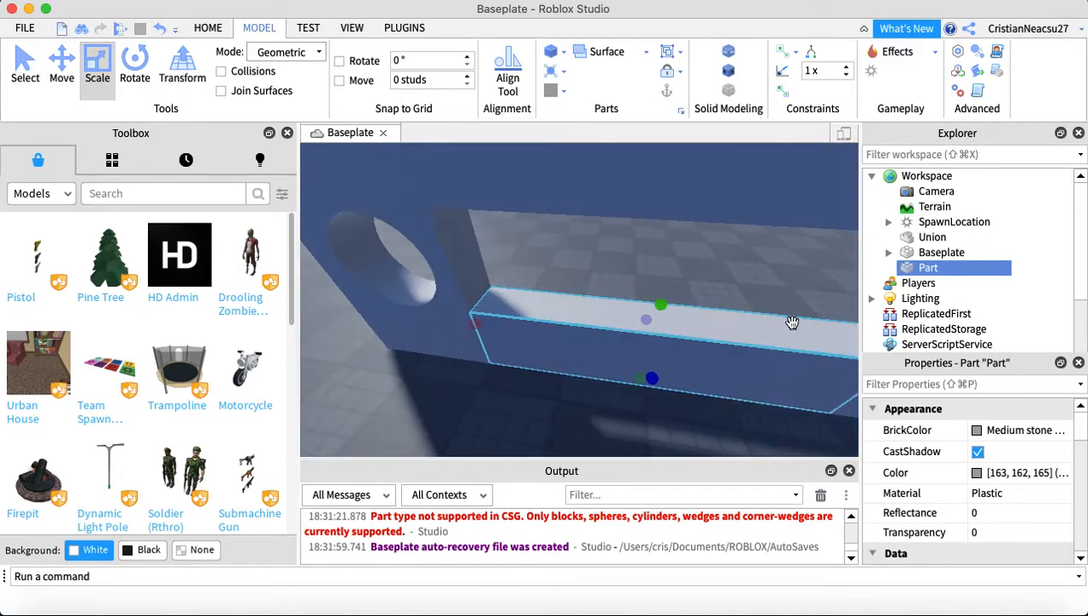
Turn off shadow casting for the sill block and for the union of the two walls
key(d)
click(977, 453)
click(624, 289)
scroll(602, 280, down, 10)
mouse_move(621, 285)
right_down()
mouse_move(601, 281)
mouse_move(616, 282)
right_up()
click(560, 261)
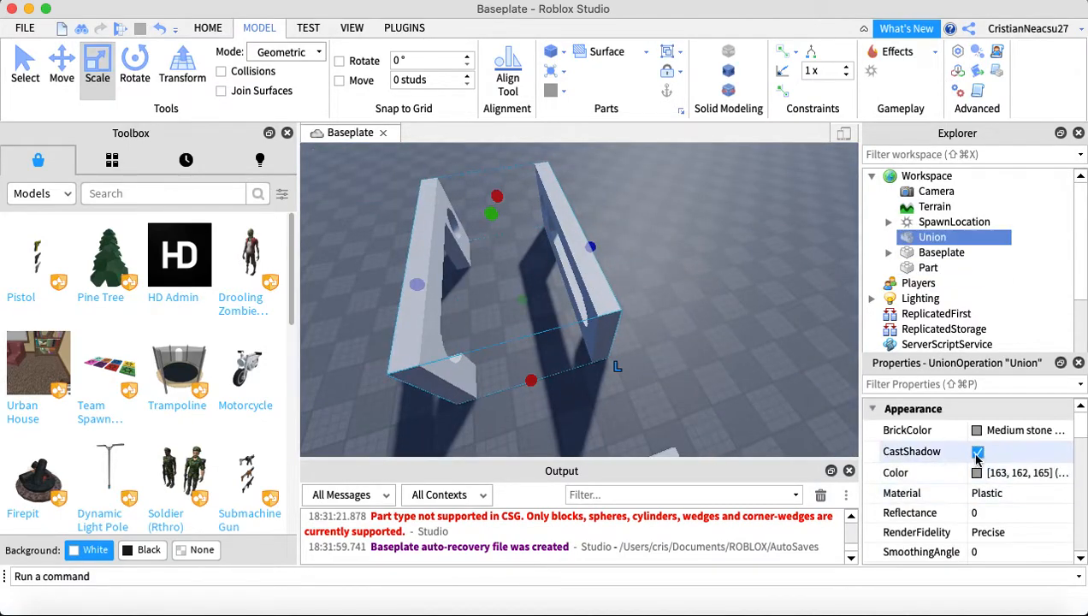
click(977, 453)
click(794, 296)
Duplicate the sill block and move the copy into the opening of the opposite wall
scroll(791, 294, up, 5)
right_drag(791, 294, 789, 294)
scroll(616, 260, down, 5)
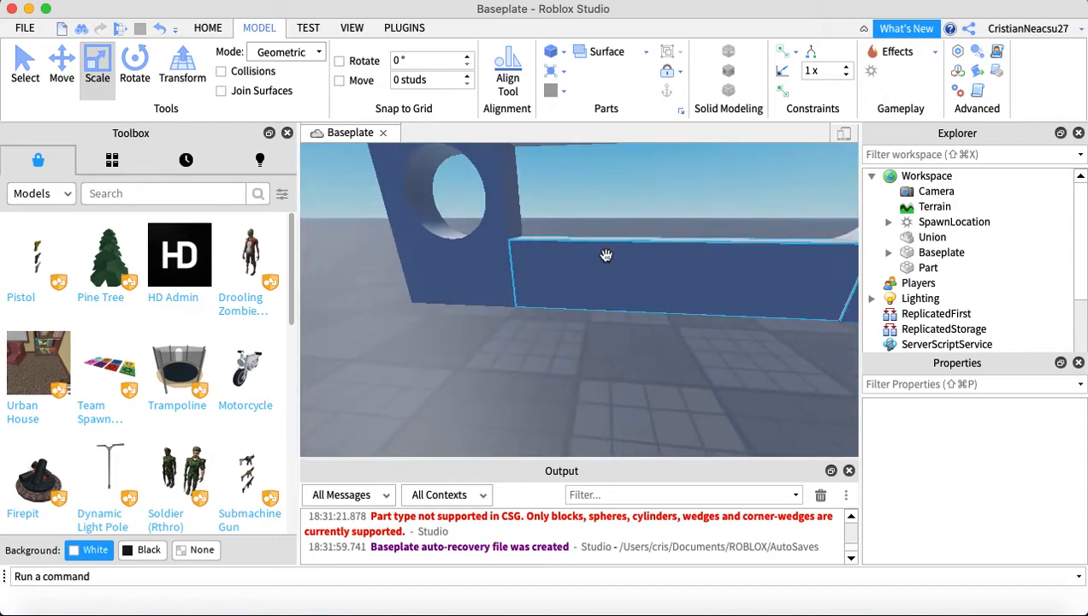
scroll(573, 282, up, 2)
click(563, 280)
right_click(599, 282)
click(116, 114)
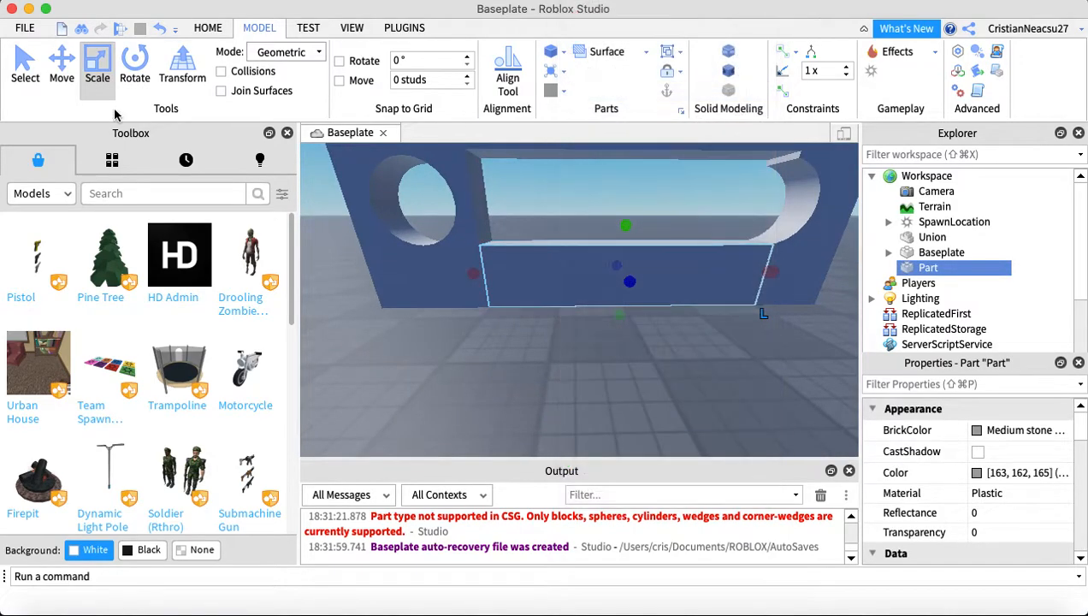
key(super+d)
click(66, 79)
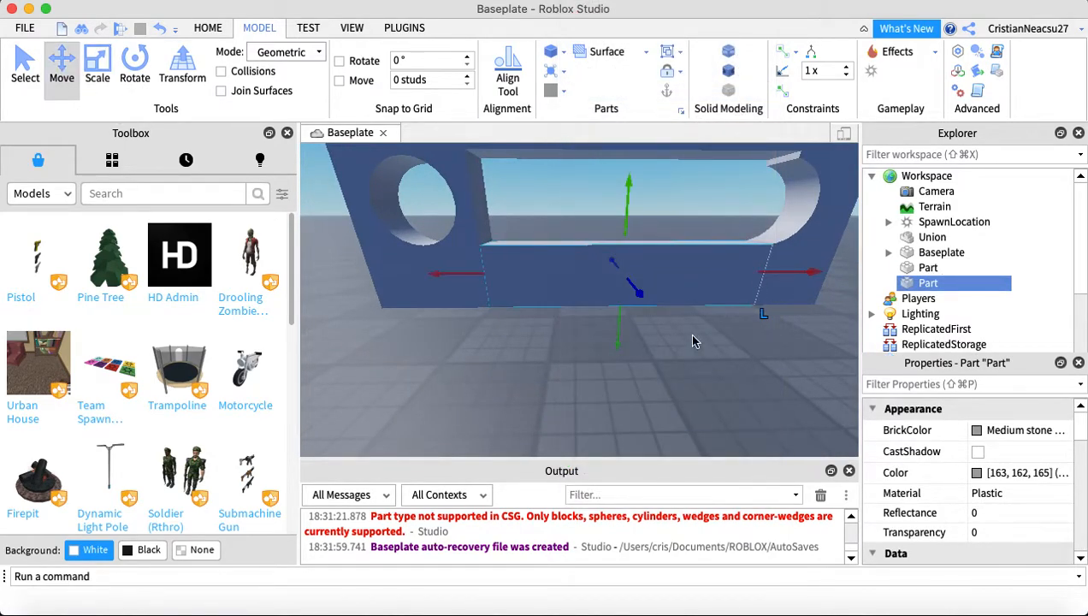
right_drag(637, 288, 616, 316)
drag(506, 390, 502, 390)
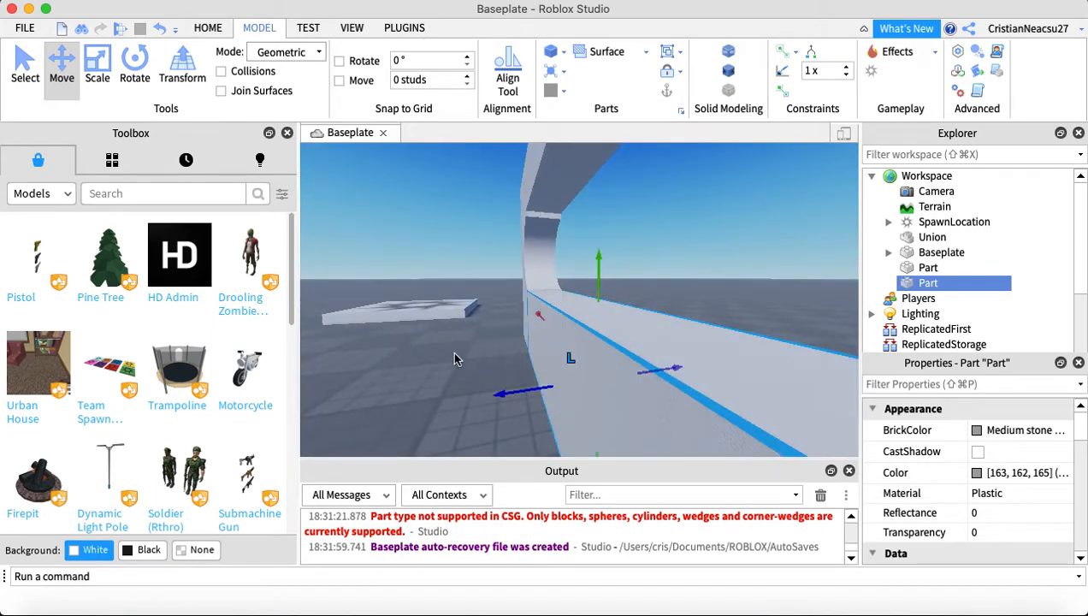
Fine-tune the fit and height of the duplicated sill block in the second wall's opening
click(453, 353)
scroll(453, 352, down, 5)
right_drag(453, 352, 510, 304)
scroll(550, 261, down, 3)
click(530, 379)
right_drag(732, 374, 760, 389)
click(89, 67)
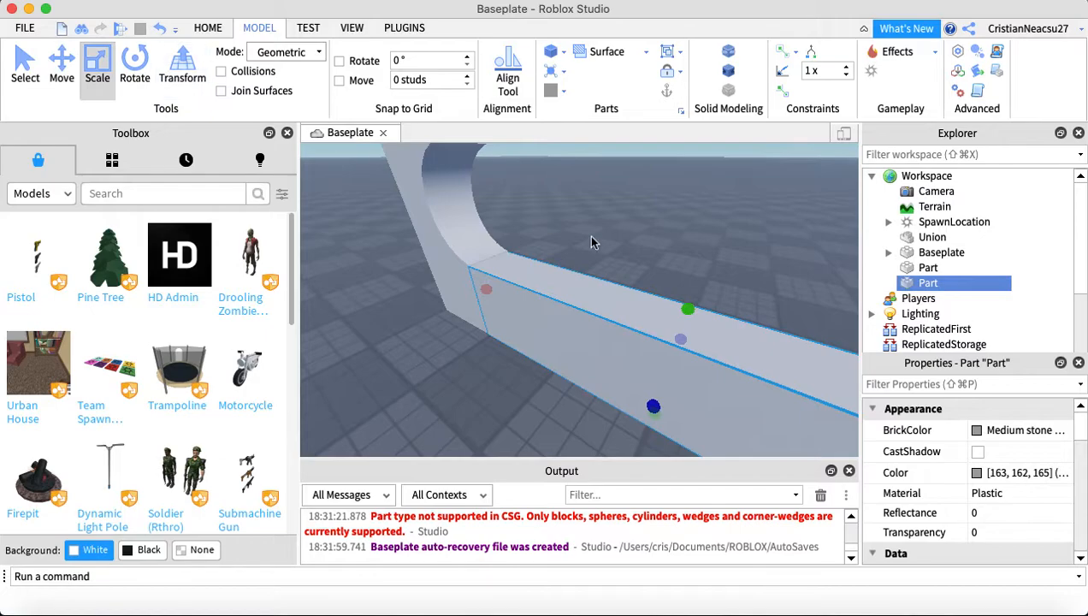
drag(690, 313, 691, 314)
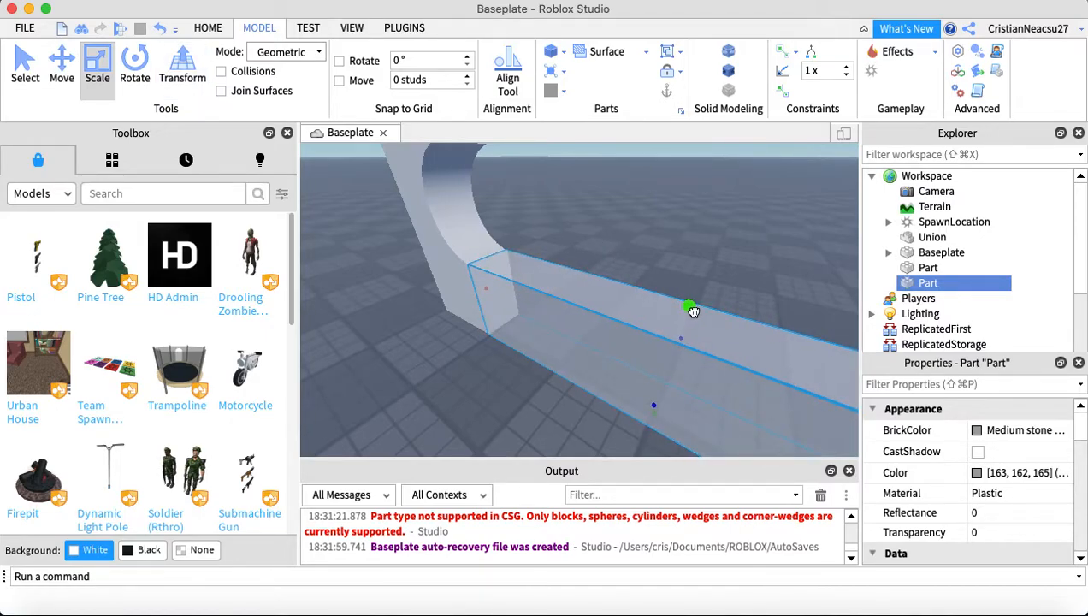
drag(696, 312, 695, 315)
right_drag(695, 315, 567, 300)
drag(510, 308, 510, 310)
Insert another block part, place it on one wall's sill and turn off its shadow casting
click(435, 292)
key(s)
key(a)
click(14, 77)
right_drag(499, 262, 506, 265)
click(550, 52)
drag(590, 299, 582, 295)
right_drag(588, 299, 582, 295)
drag(582, 295, 503, 336)
right_drag(500, 326, 503, 336)
drag(502, 336, 425, 318)
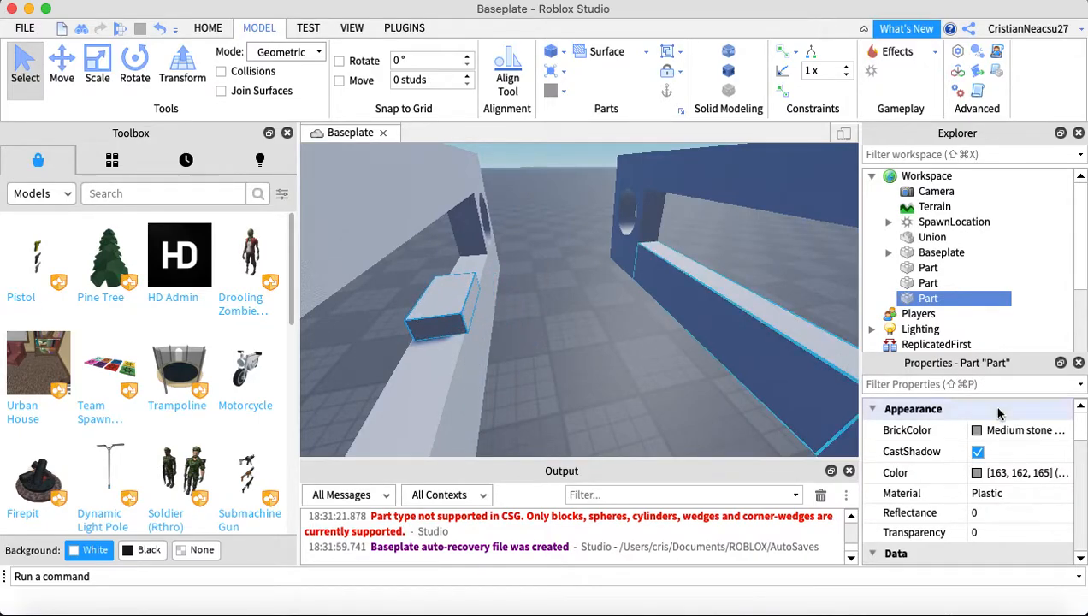
click(978, 451)
Adjust the new block's position on the sill with the Move tool
right_drag(471, 265, 454, 260)
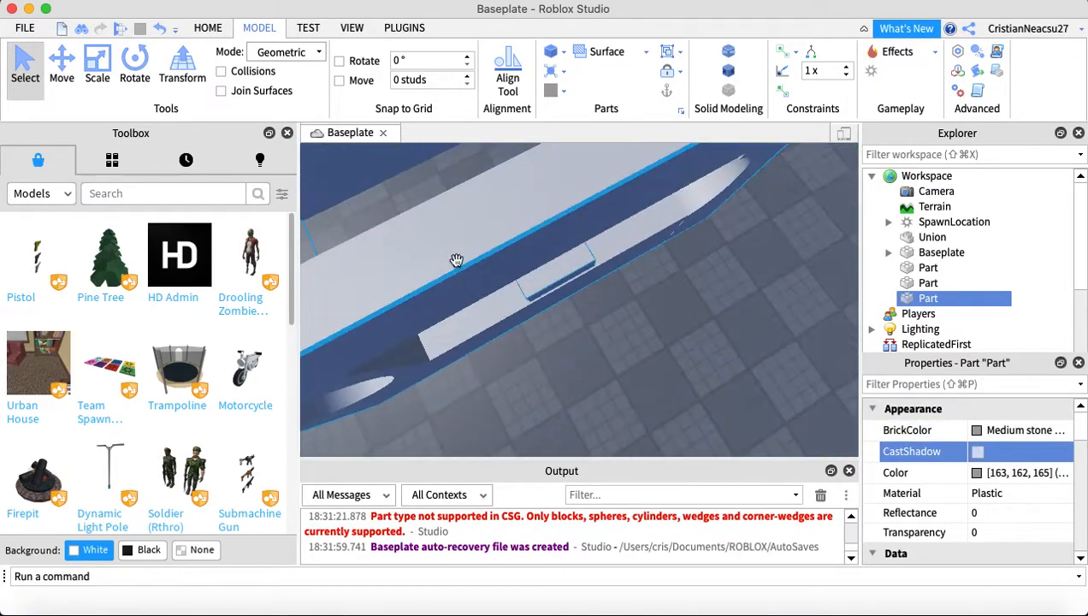
scroll(454, 260, up, 3)
click(57, 67)
drag(560, 288, 562, 292)
right_drag(563, 292, 537, 205)
Stretch the new block lengthwise and upward so it fills the wall's opening and reaches partway into the round hole
click(101, 69)
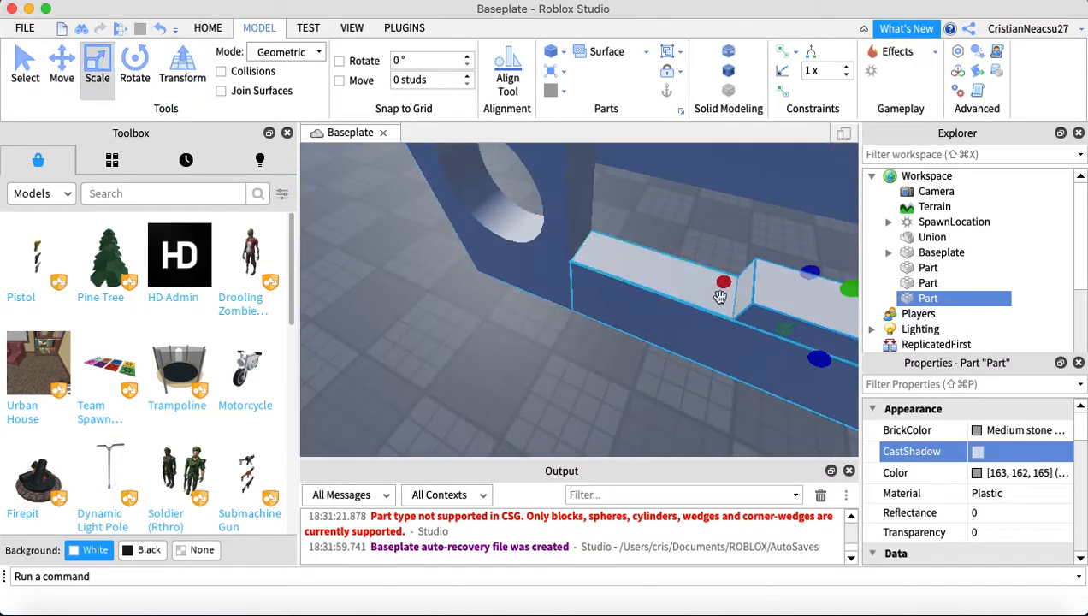
drag(724, 281, 501, 224)
right_drag(501, 224, 585, 263)
drag(600, 301, 595, 199)
key(a)
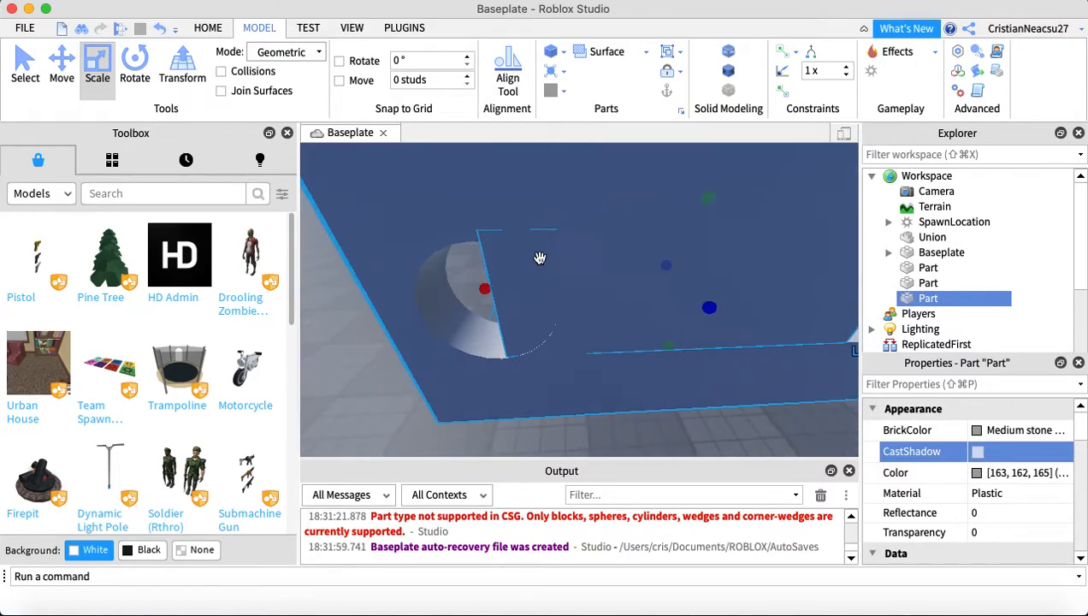
drag(484, 289, 503, 302)
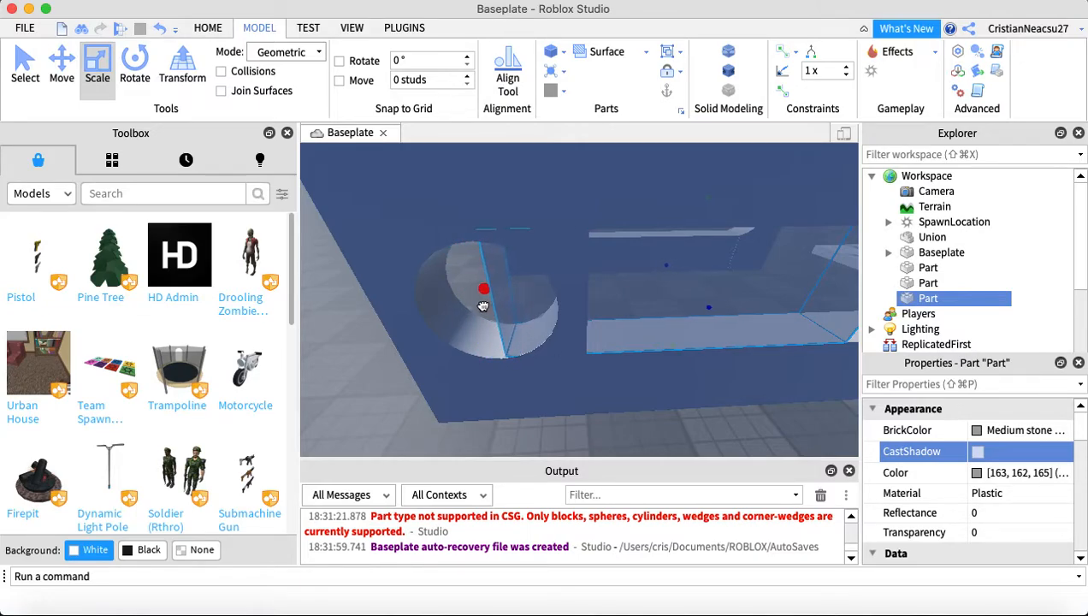
drag(477, 306, 303, 158)
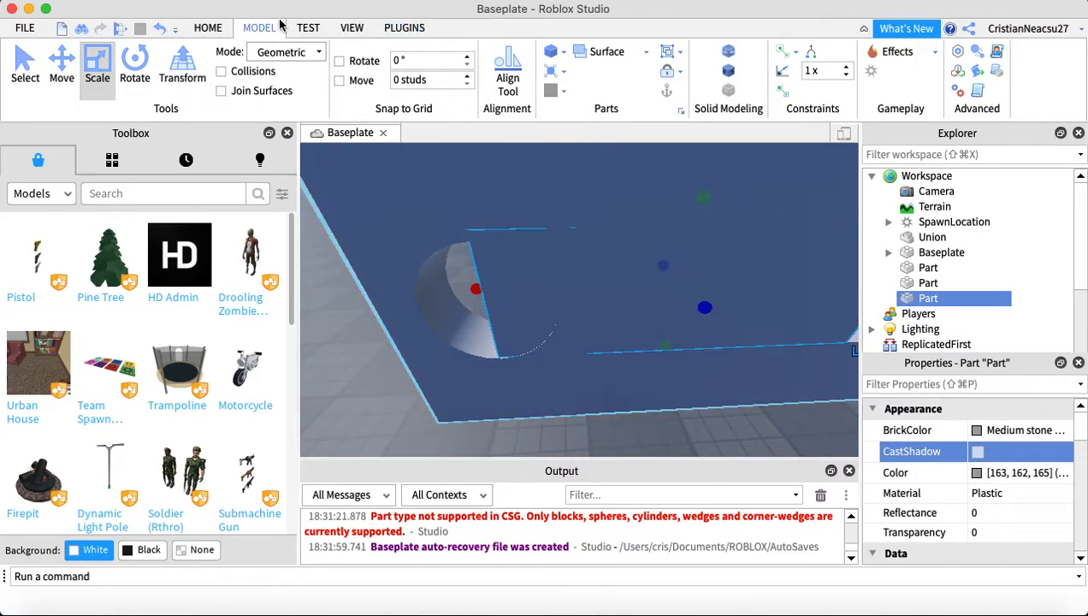
Negate the stretched block in the wall's opening and view it together with both walls
click(725, 75)
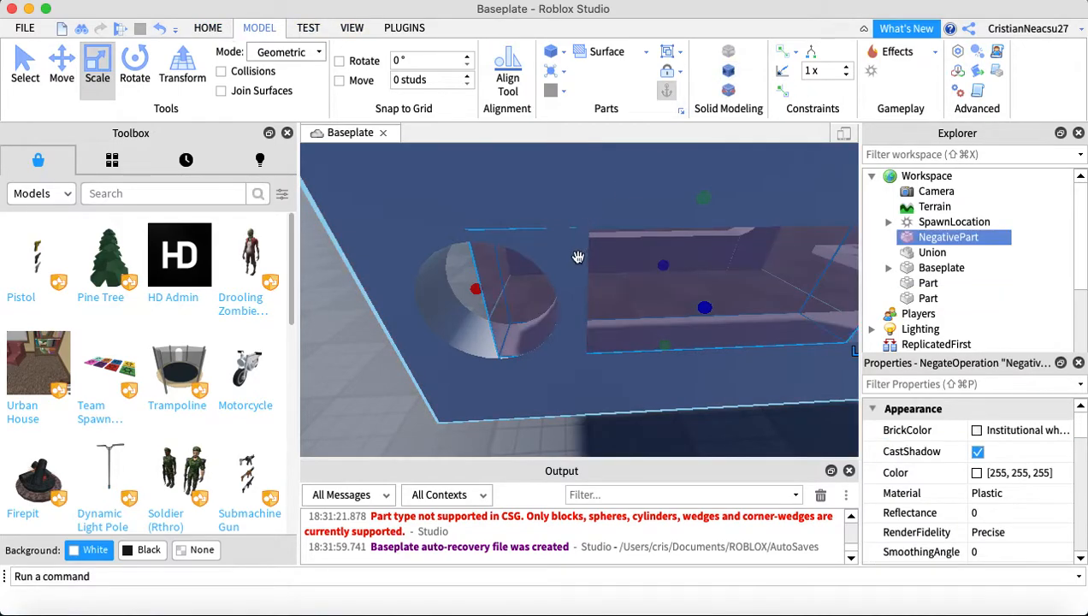
scroll(578, 283, down, 10)
right_drag(703, 288, 202, 56)
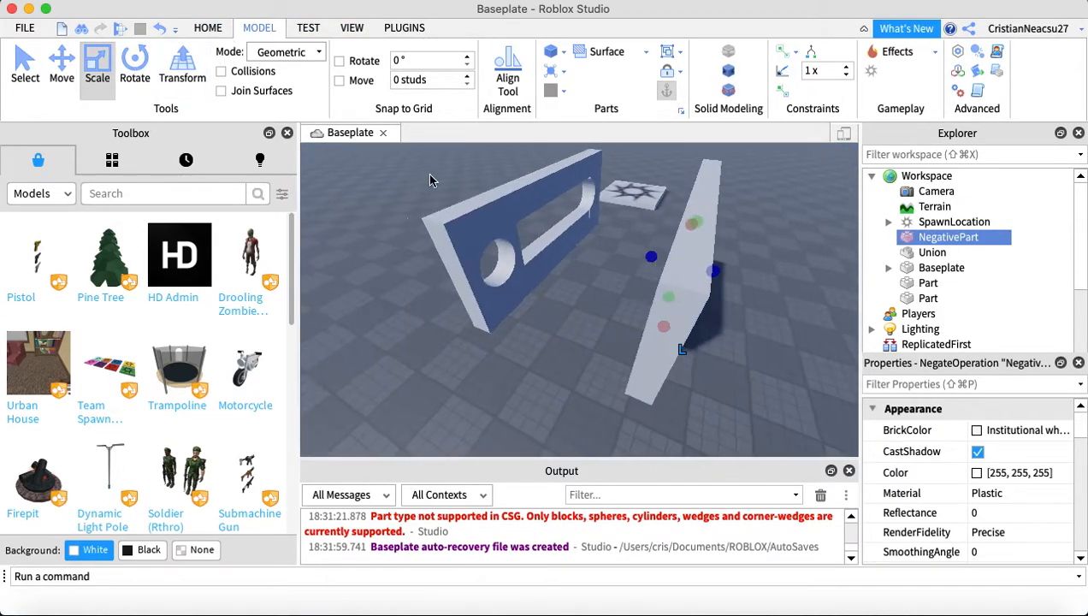
Duplicate the negated block and move the copy across into the matching opening of the parallel wall
scroll(595, 234, up, 5)
right_click(596, 235)
click(660, 92)
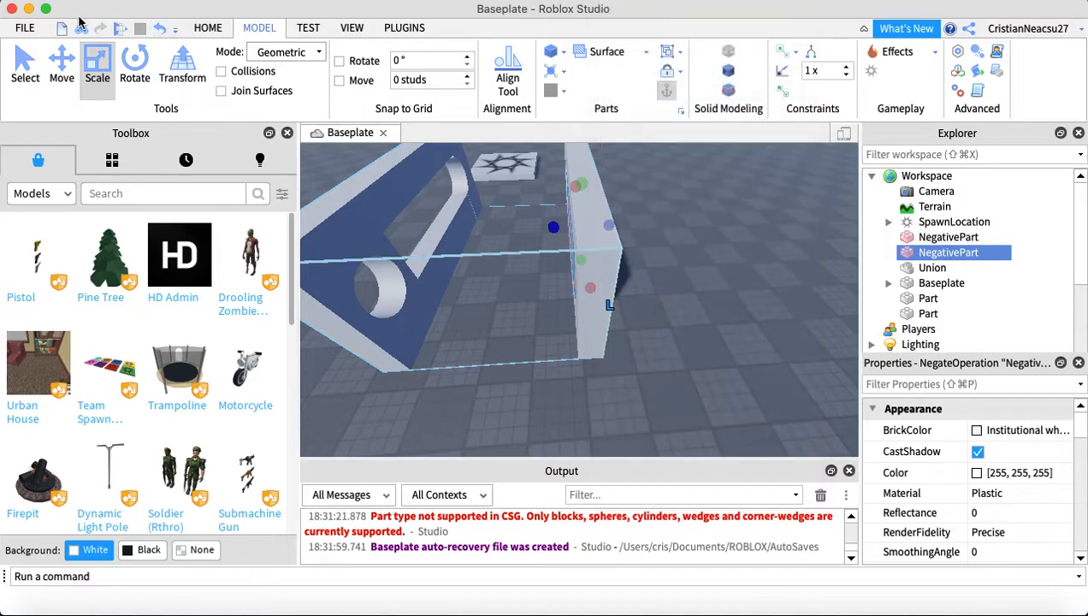
click(62, 66)
drag(547, 236, 361, 244)
click(680, 224)
mouse_move(682, 220)
right_down()
mouse_move(687, 205)
mouse_move(671, 203)
right_up()
scroll(671, 205, up, 3)
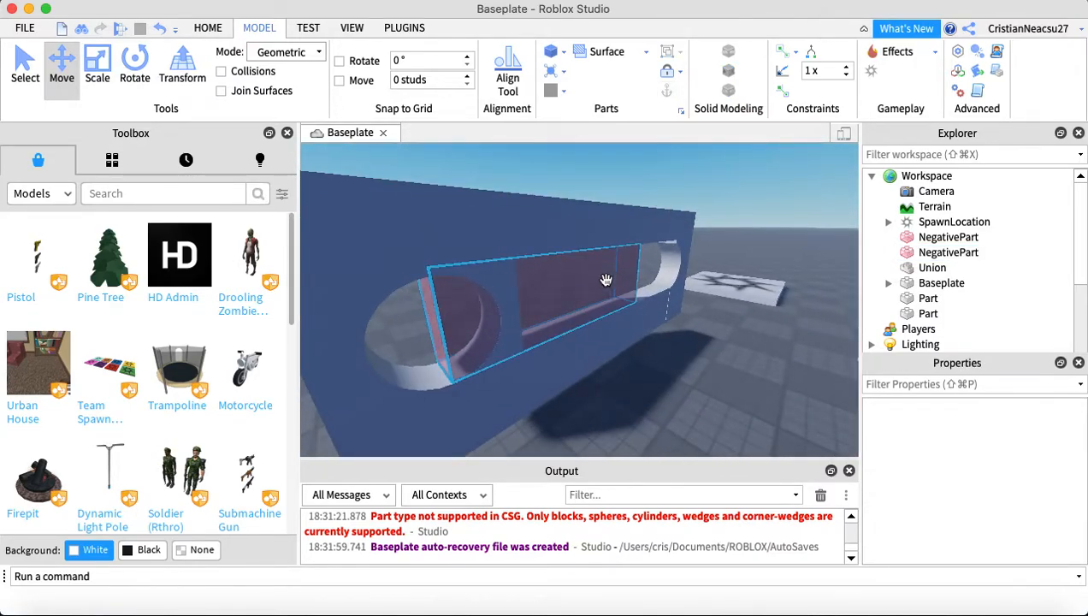
click(606, 281)
drag(609, 301, 611, 302)
Select both walls together with their sill parts and negated blocks and combine them with Union
click(701, 166)
scroll(701, 167, down, 8)
right_drag(700, 167, 699, 172)
drag(529, 185, 708, 380)
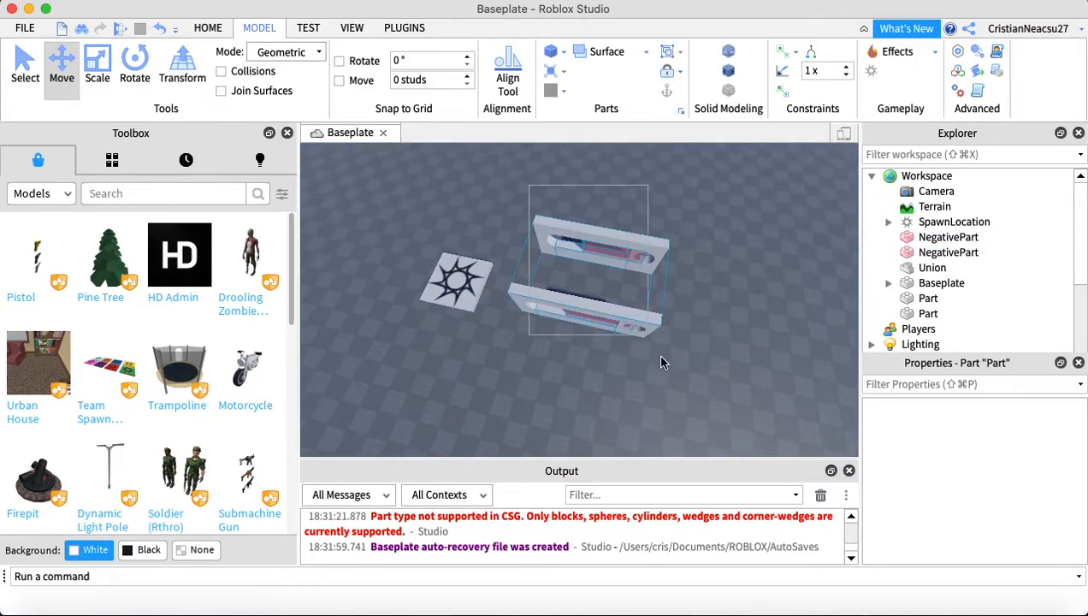
click(79, 79)
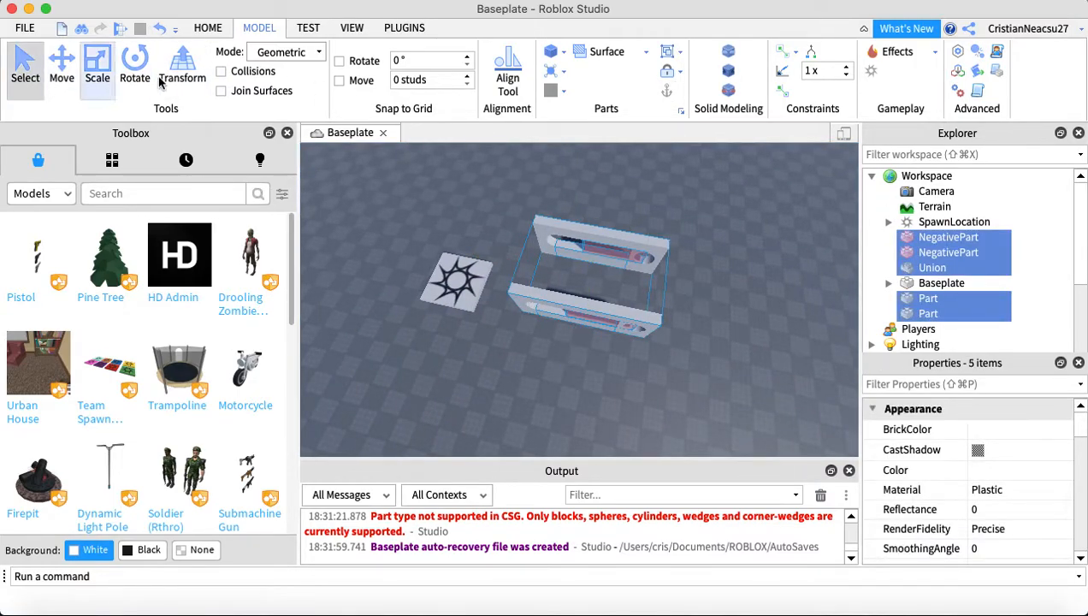
click(726, 58)
scroll(752, 272, up, 10)
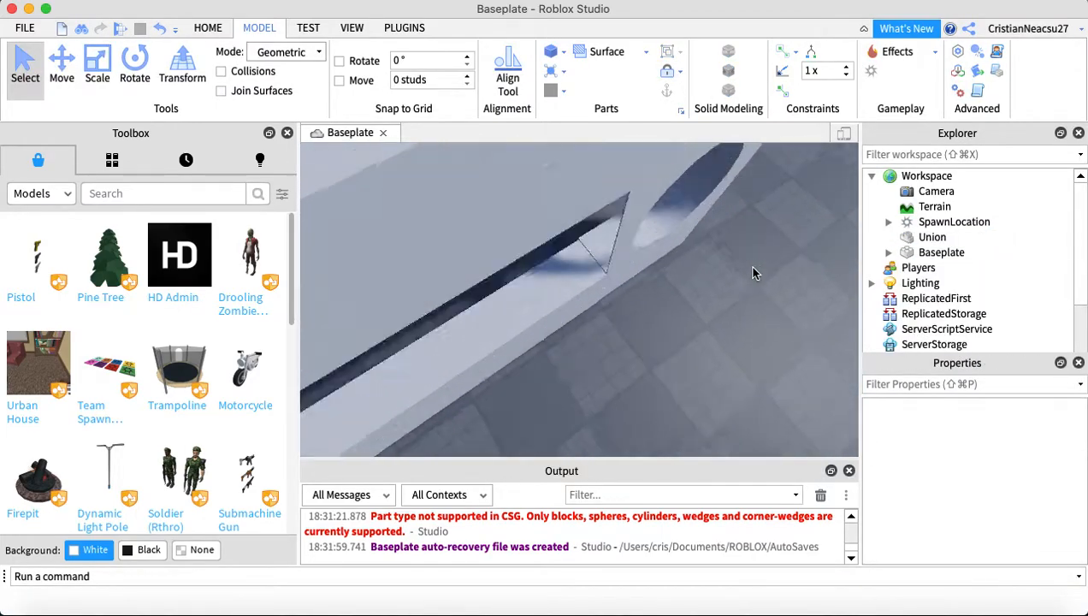
Insert a block on the sill beside the round hole and stretch it through the wall and up to the opening's top
scroll(752, 267, up, 5)
right_drag(753, 267, 752, 267)
right_drag(755, 276, 752, 268)
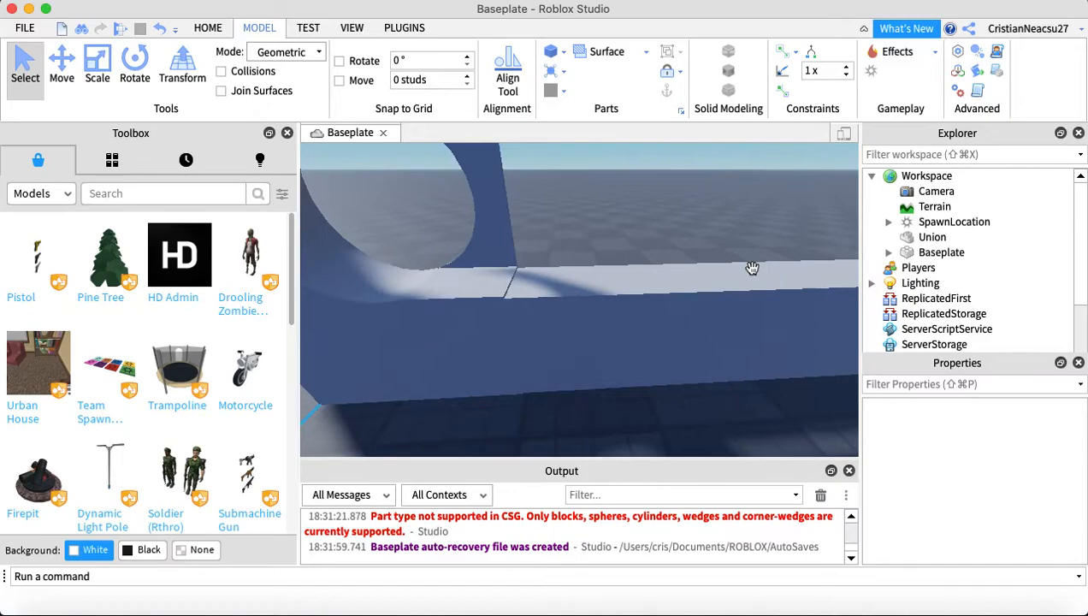
click(551, 52)
drag(582, 250, 480, 283)
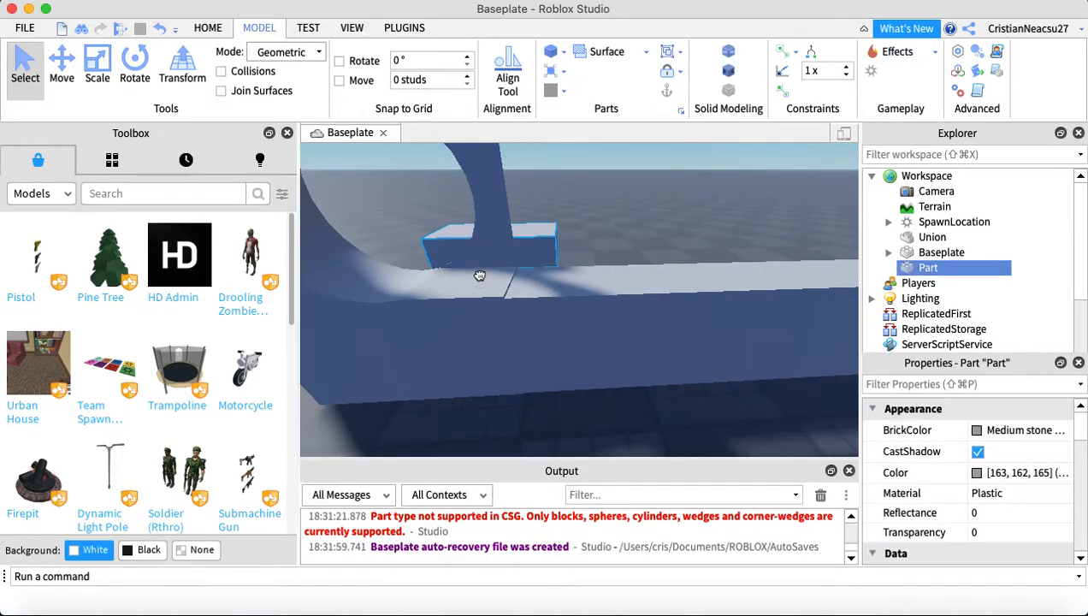
key(super+3)
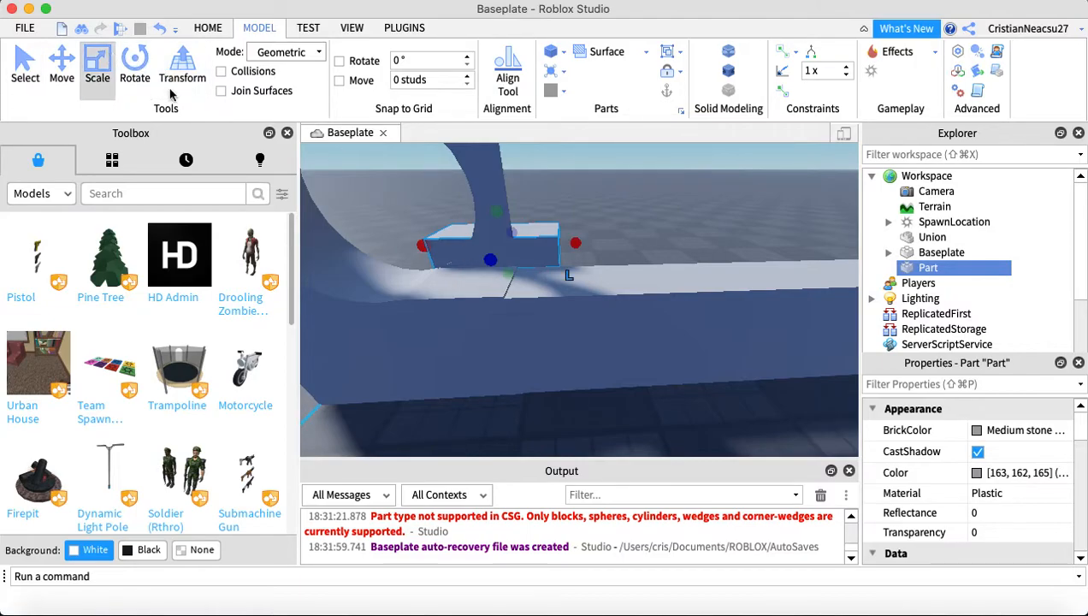
drag(475, 259, 438, 310)
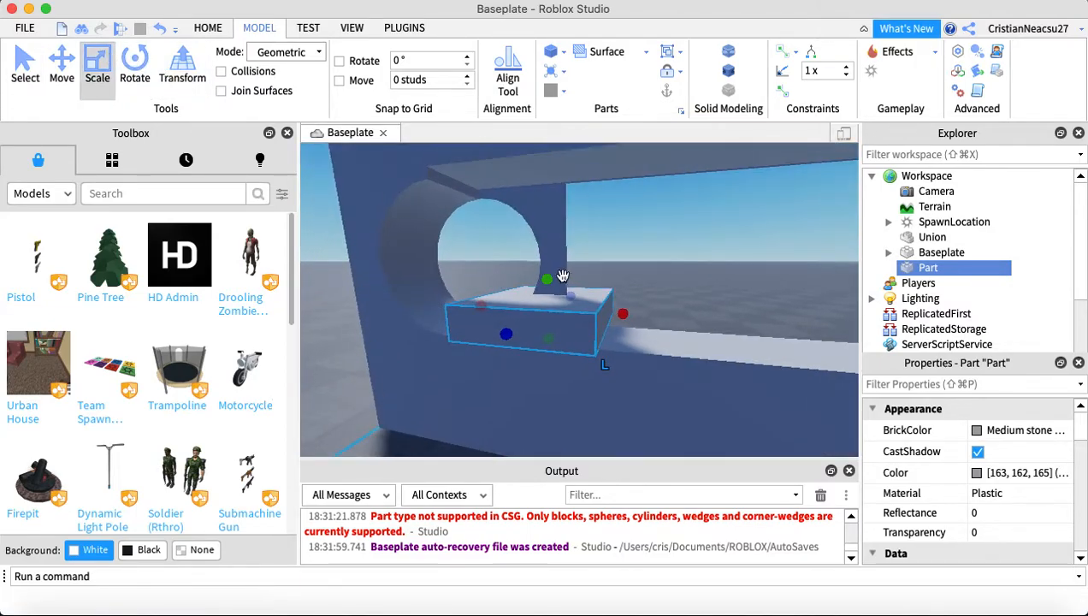
drag(562, 275, 537, 178)
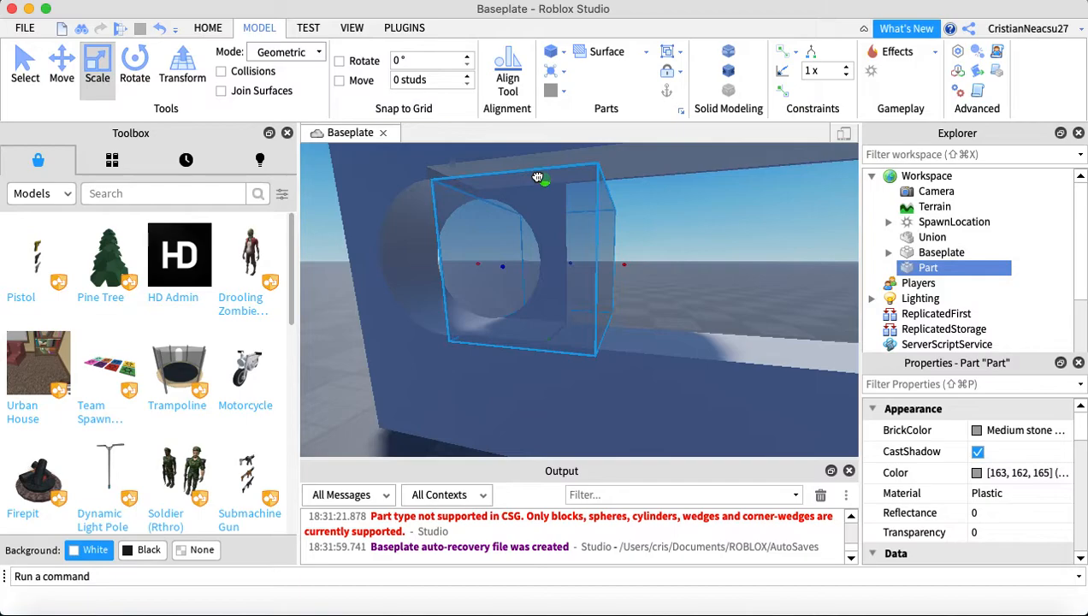
right_drag(537, 178, 537, 175)
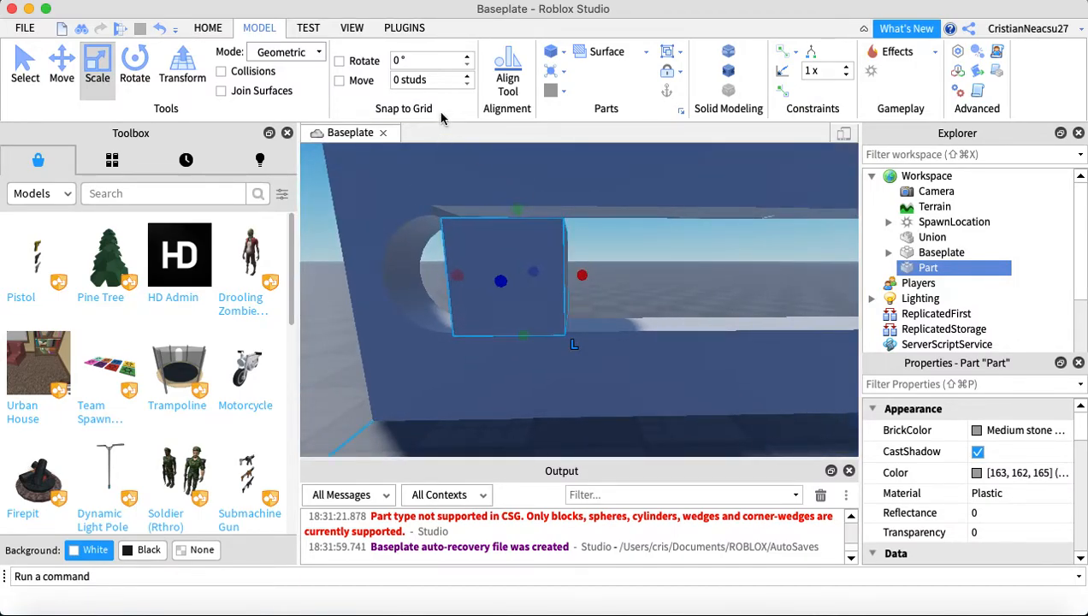
Negate the block beside the round hole and union it with the walls
click(25, 68)
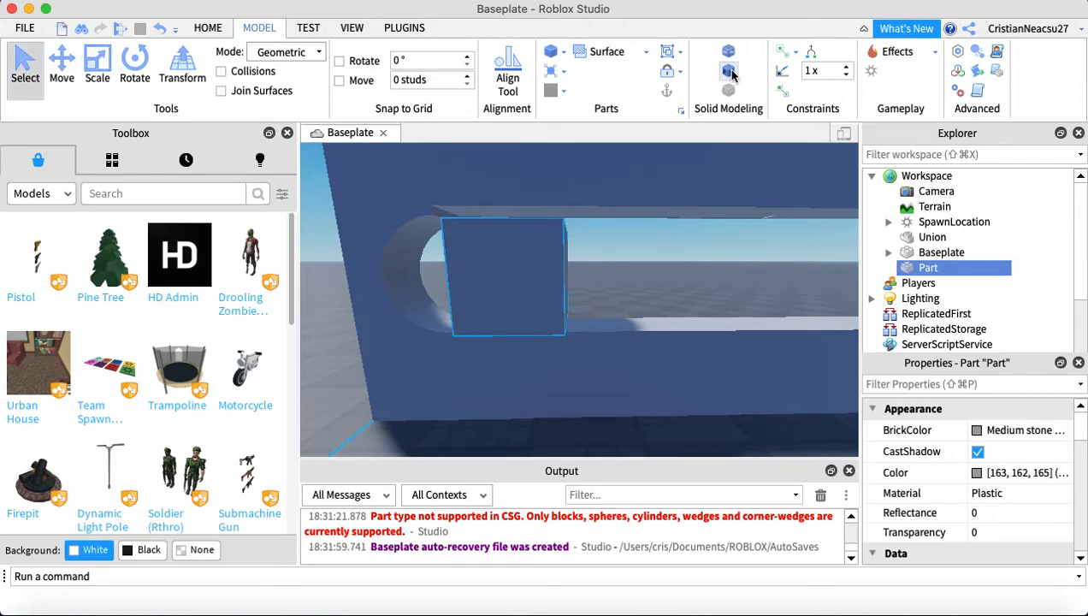
click(731, 73)
right_drag(702, 288, 702, 288)
scroll(702, 288, down, 5)
click(695, 220)
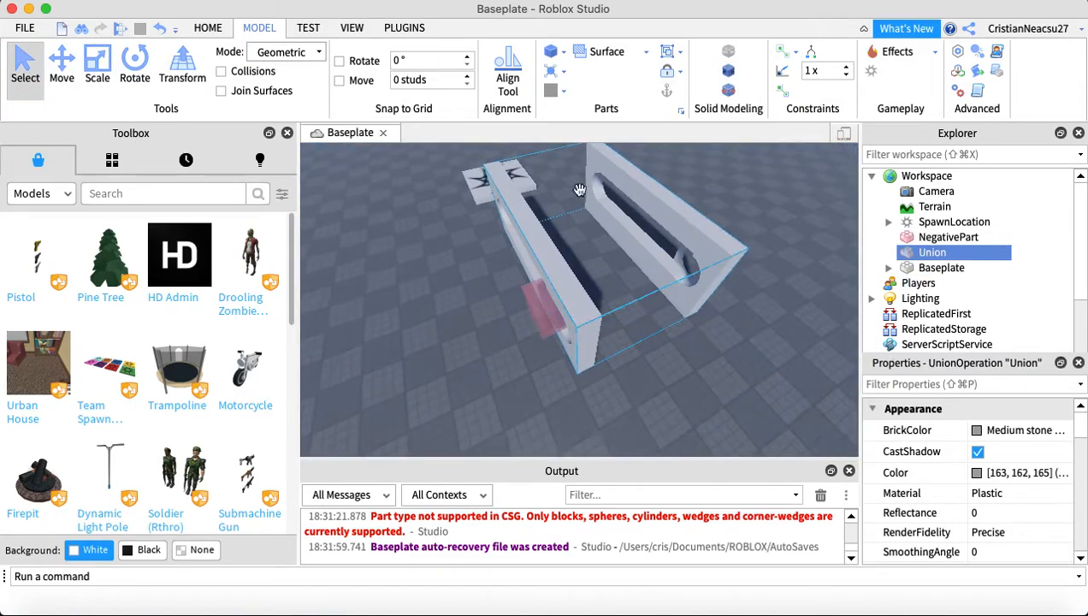
drag(385, 236, 775, 354)
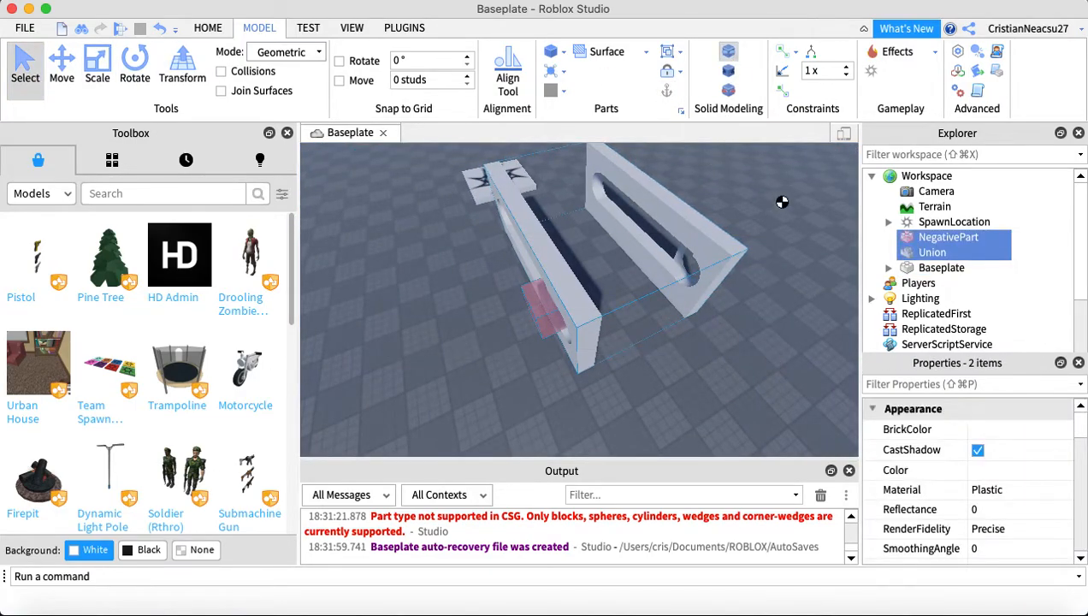
key(super+shift+g)
click(761, 261)
Inspect the reworked openings in both walls up close and from several sides
right_drag(761, 261, 760, 261)
scroll(753, 260, up, 3)
scroll(750, 260, up, 8)
right_drag(622, 308, 620, 306)
scroll(620, 306, up, 3)
click(620, 305)
scroll(620, 305, down, 5)
right_drag(564, 328, 561, 314)
scroll(561, 313, up, 4)
click(703, 258)
scroll(703, 258, down, 4)
right_drag(703, 253, 703, 254)
scroll(658, 264, down, 5)
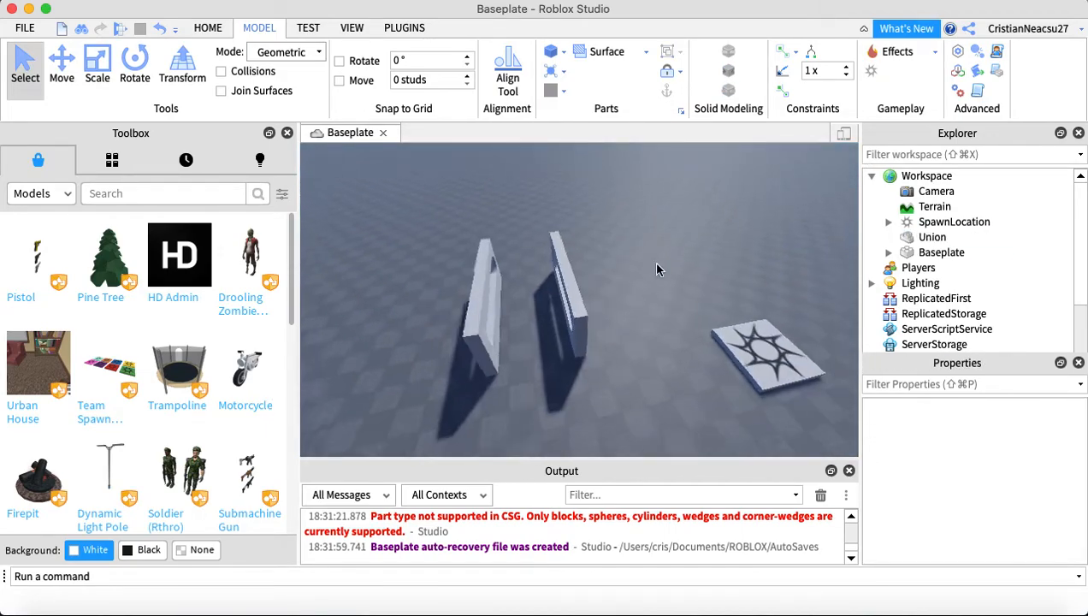
Turn off shadow casting for the union of the two walls
click(610, 284)
click(978, 453)
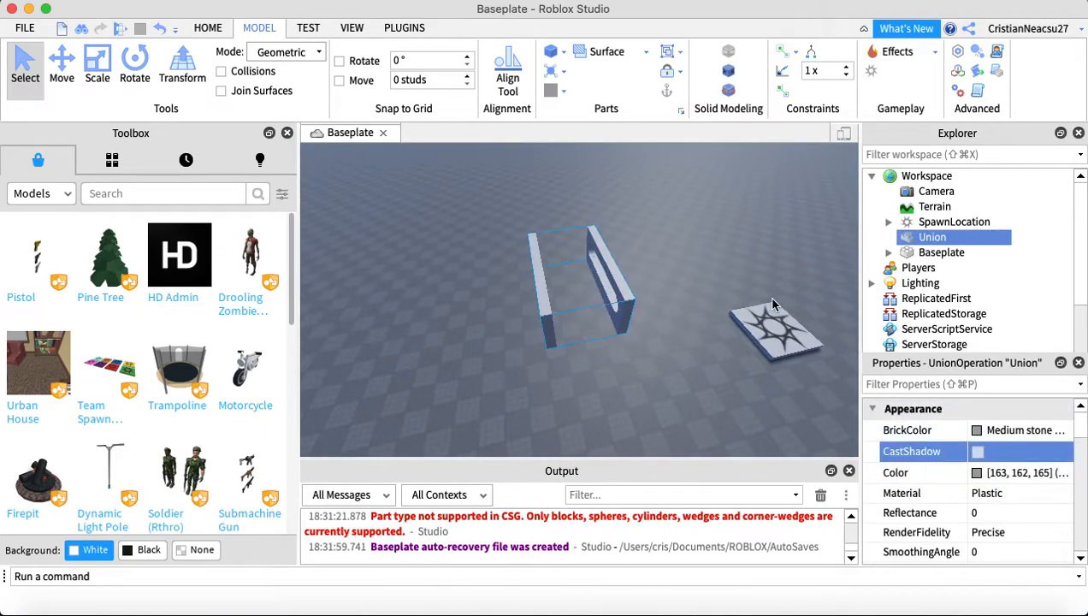
click(764, 294)
scroll(764, 294, up, 4)
scroll(764, 294, up, 3)
right_drag(764, 294, 767, 296)
scroll(764, 294, down, 6)
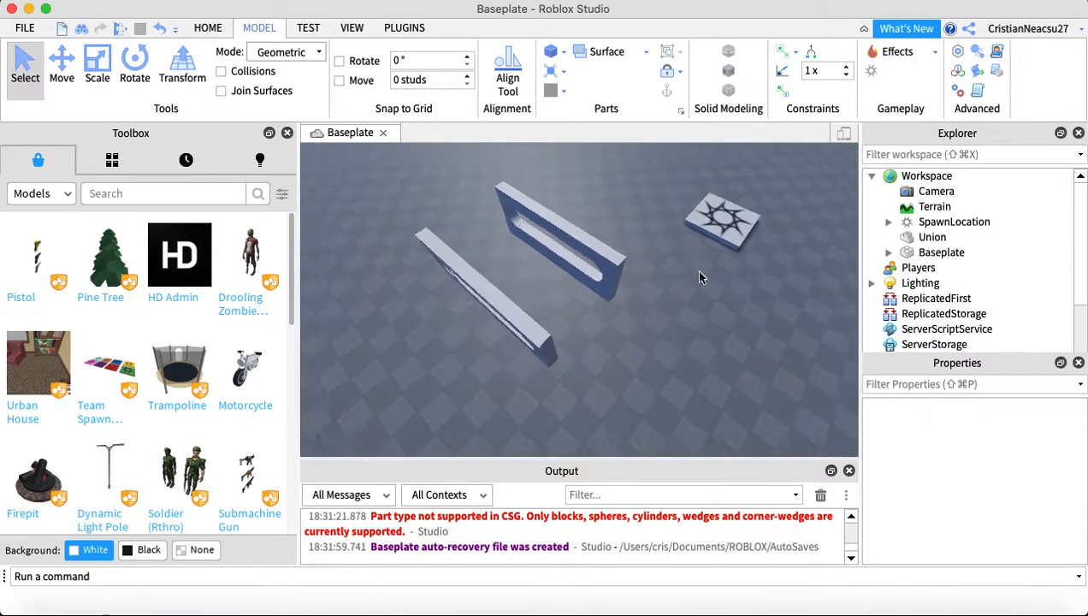
Insert a block part, turn off its shadow casting and place it on top of one wall
scroll(562, 249, up, 3)
click(552, 51)
click(564, 307)
scroll(579, 248, up, 5)
drag(574, 299, 633, 221)
scroll(634, 221, down, 5)
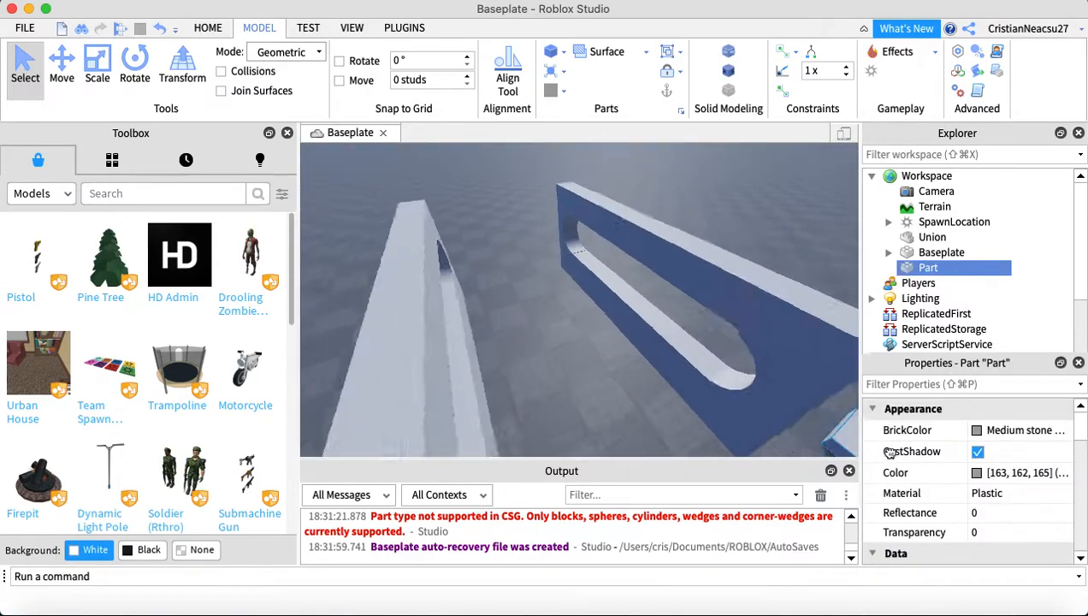
click(977, 451)
right_drag(774, 372, 753, 364)
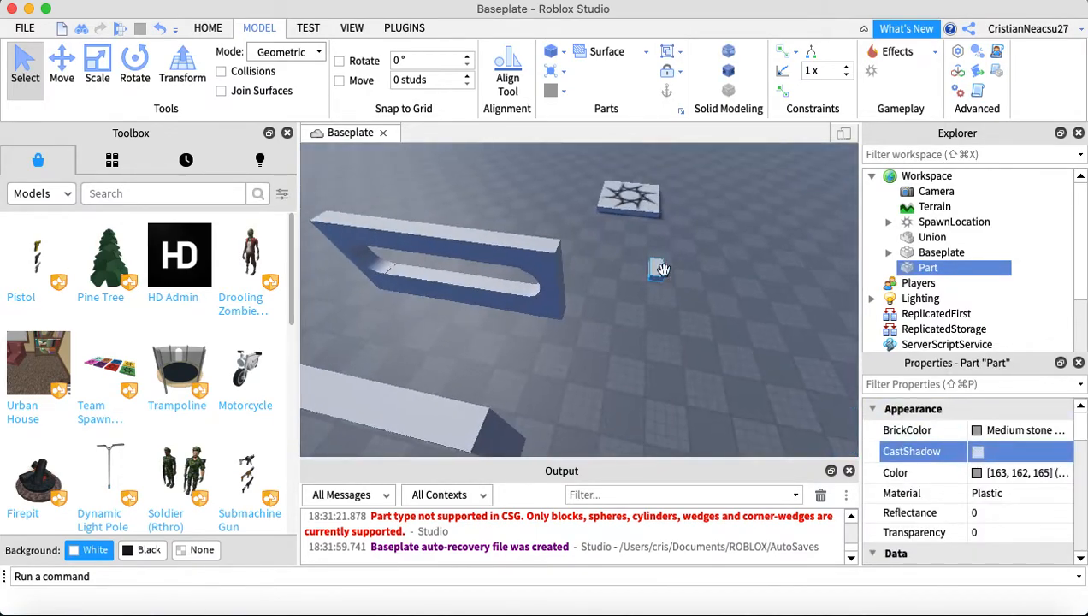
scroll(431, 267, up, 3)
drag(441, 257, 407, 207)
right_drag(407, 207, 402, 203)
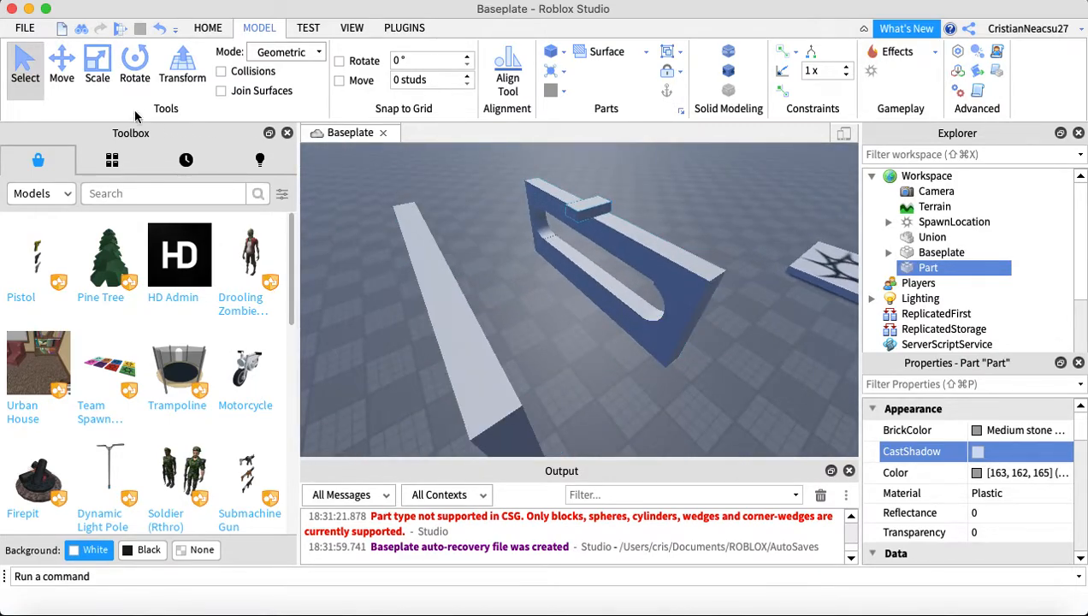
Scale the block into a crossbeam spanning both walls and level its top with the walls' upper edges
click(97, 76)
drag(552, 217, 366, 272)
right_click(374, 274)
click(330, 283)
right_drag(658, 226, 622, 235)
drag(587, 285, 603, 309)
right_drag(603, 309, 604, 304)
drag(580, 229, 581, 252)
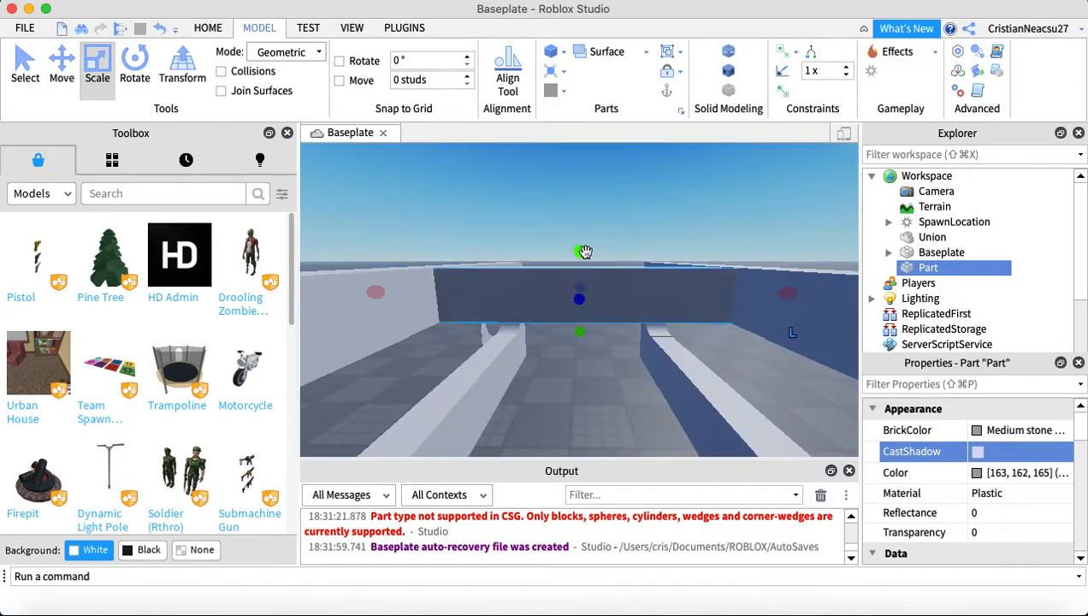
Trim both protruding ends of the crossbeam so they sit flush with the walls' outer faces
click(692, 206)
right_drag(692, 206, 699, 207)
scroll(698, 207, down, 3)
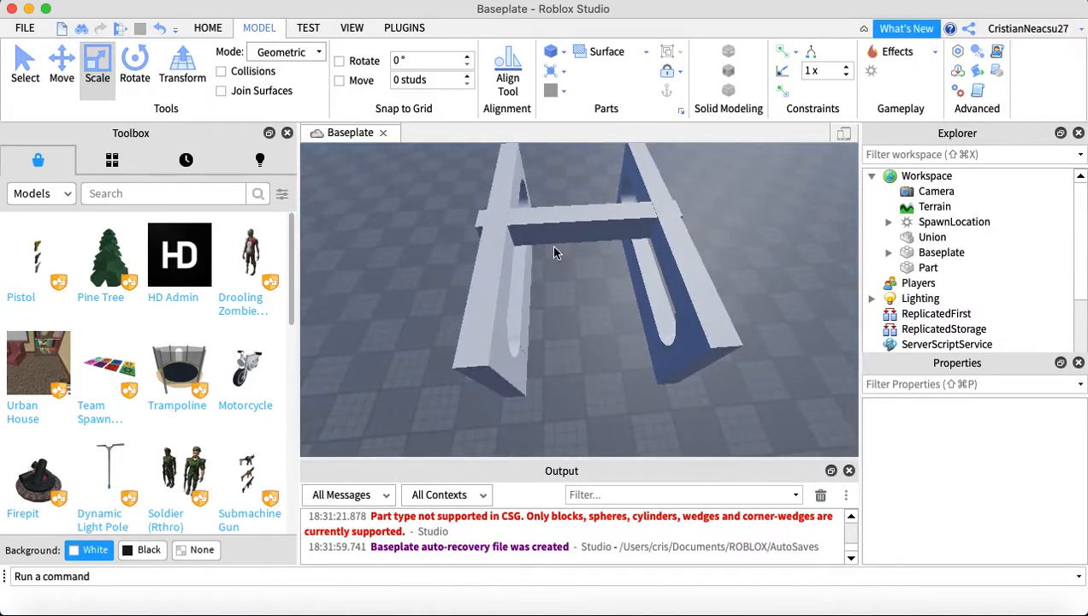
click(625, 211)
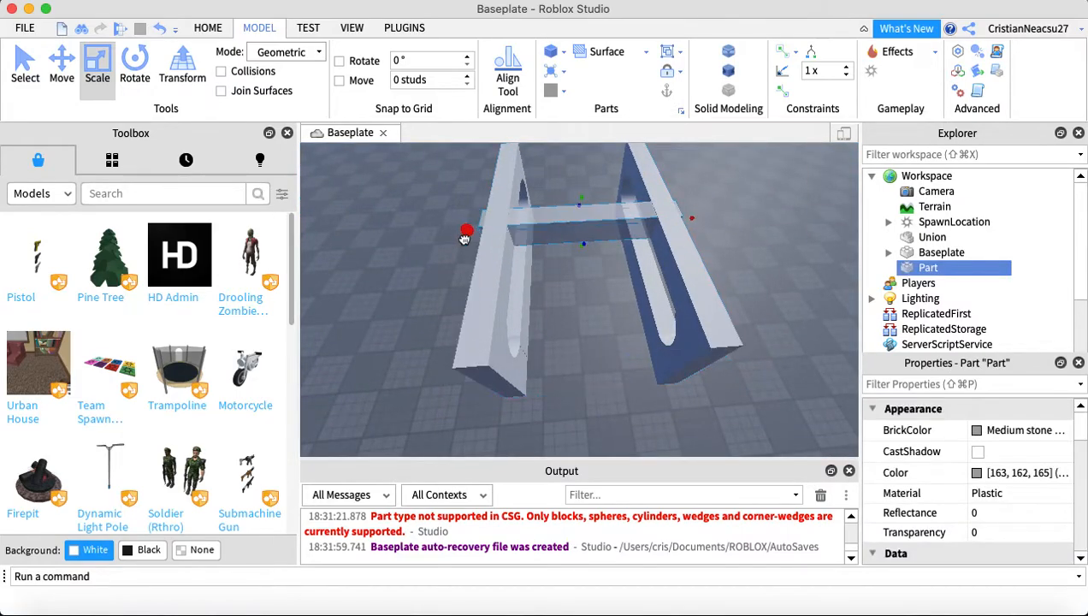
drag(692, 220, 689, 221)
click(720, 182)
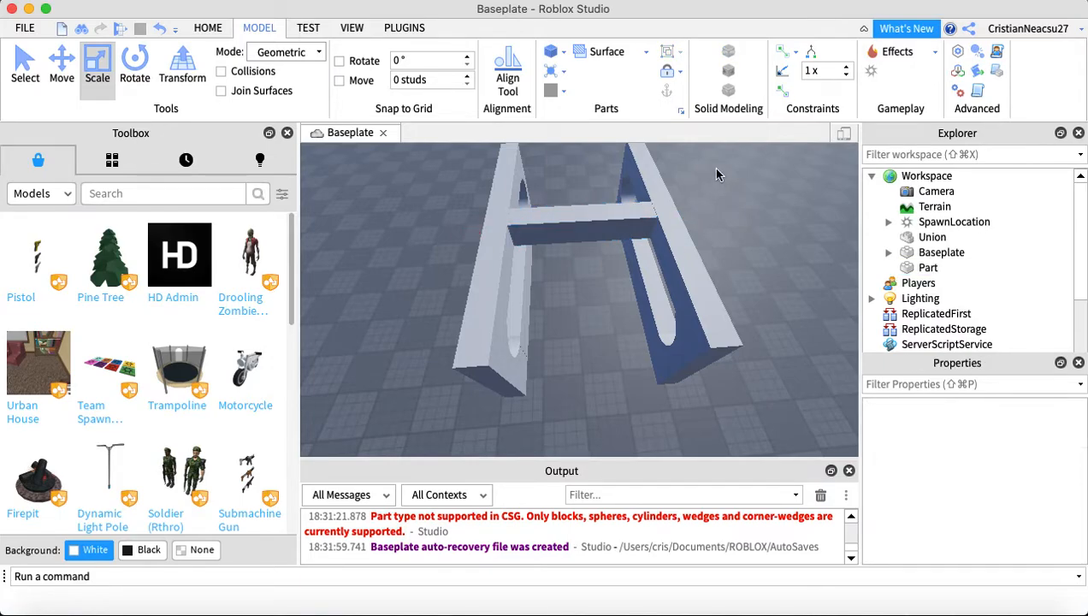
right_drag(684, 257, 643, 137)
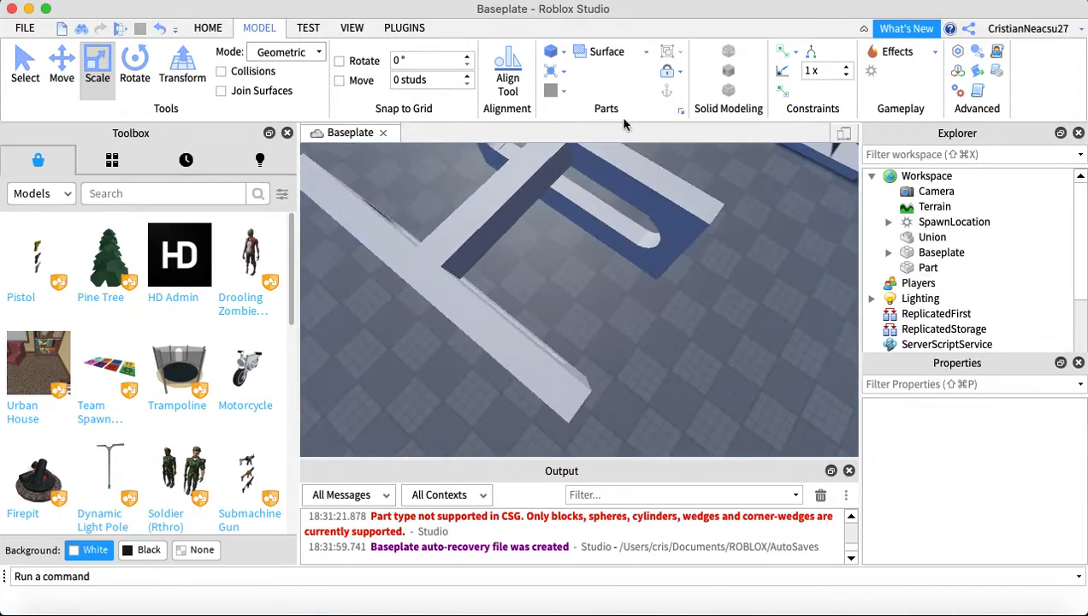
click(557, 58)
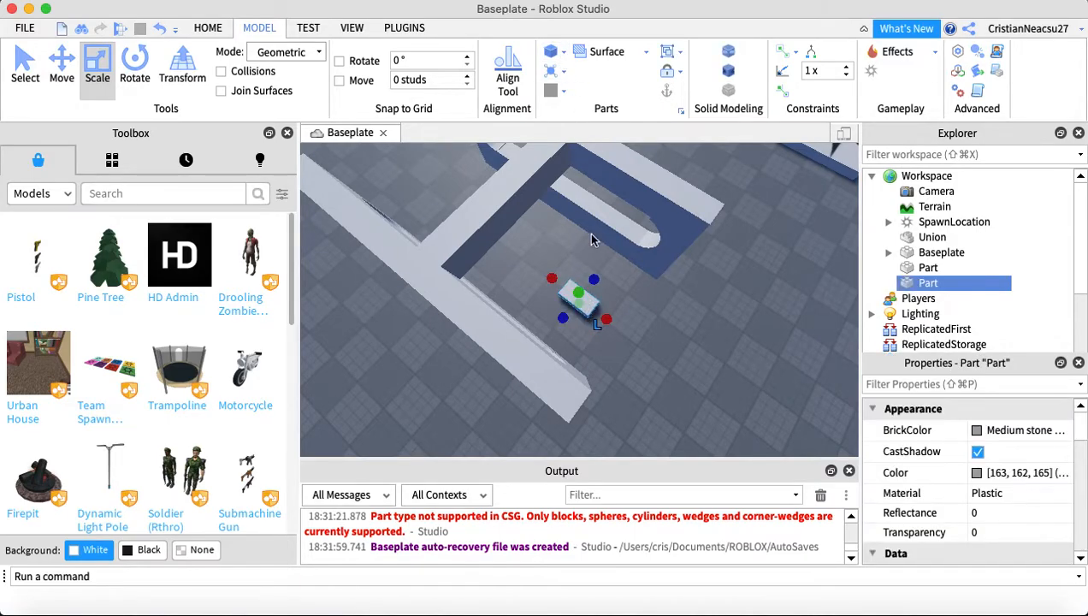
right_click(581, 306)
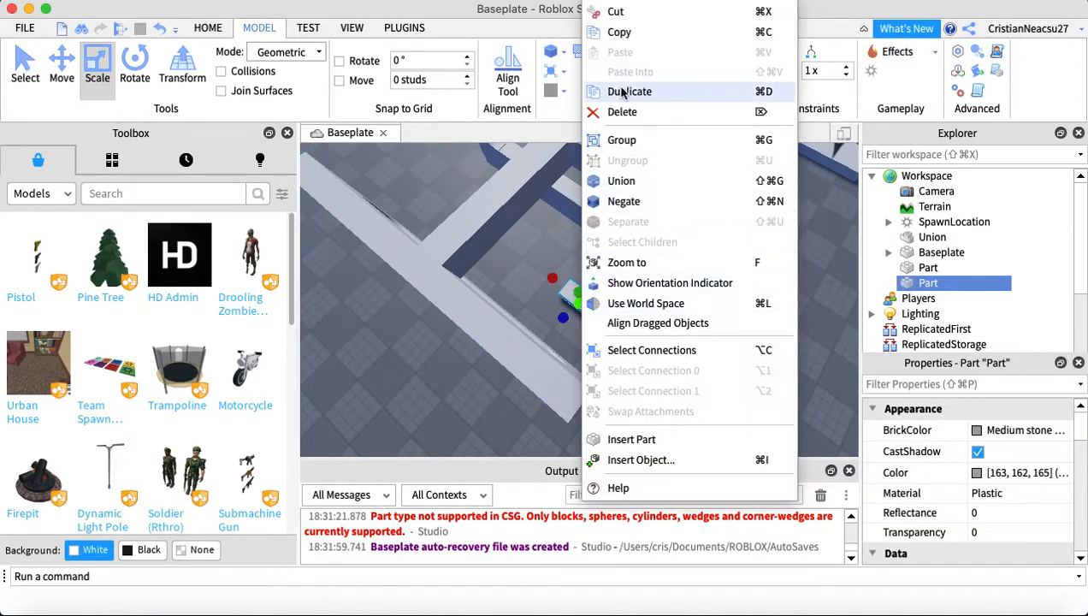
click(624, 112)
Insert a sphere part and place it on the crossbeam between the walls
click(563, 52)
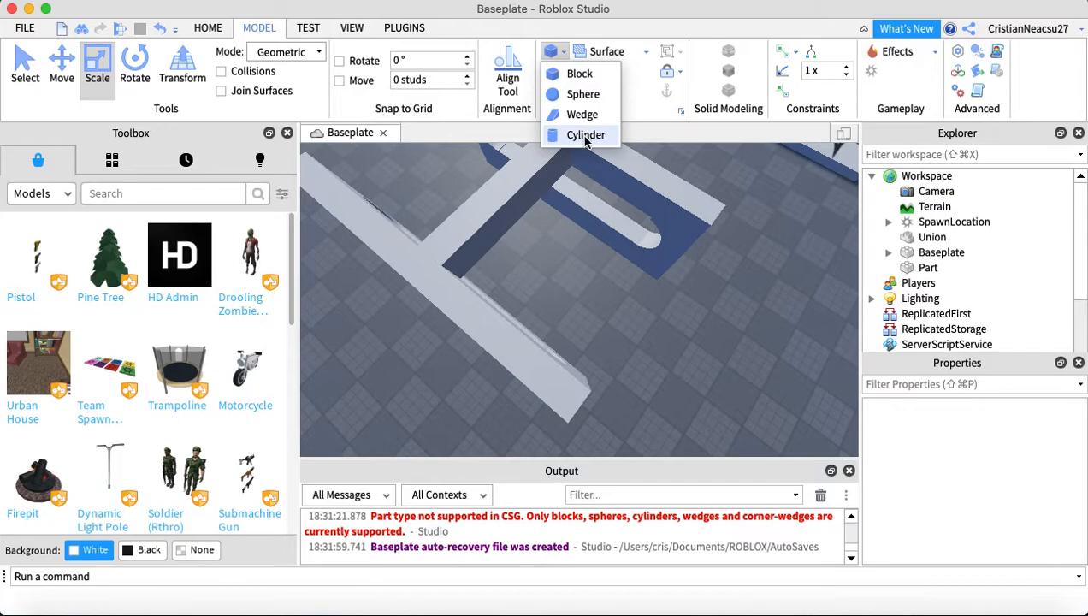
click(585, 96)
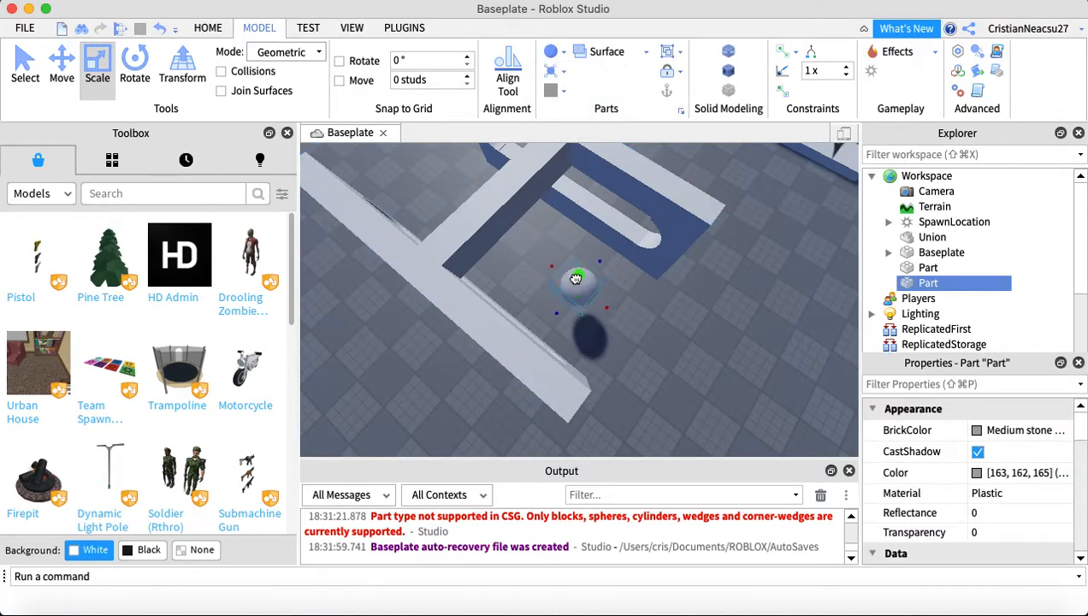
drag(580, 285, 505, 197)
right_drag(508, 197, 505, 186)
key(s)
Adjust the sphere's position so it overlaps the crossbeam's middle and turn off its shadow casting
click(62, 68)
drag(572, 237, 540, 276)
click(979, 452)
click(771, 237)
right_drag(771, 237, 772, 244)
scroll(772, 244, down, 5)
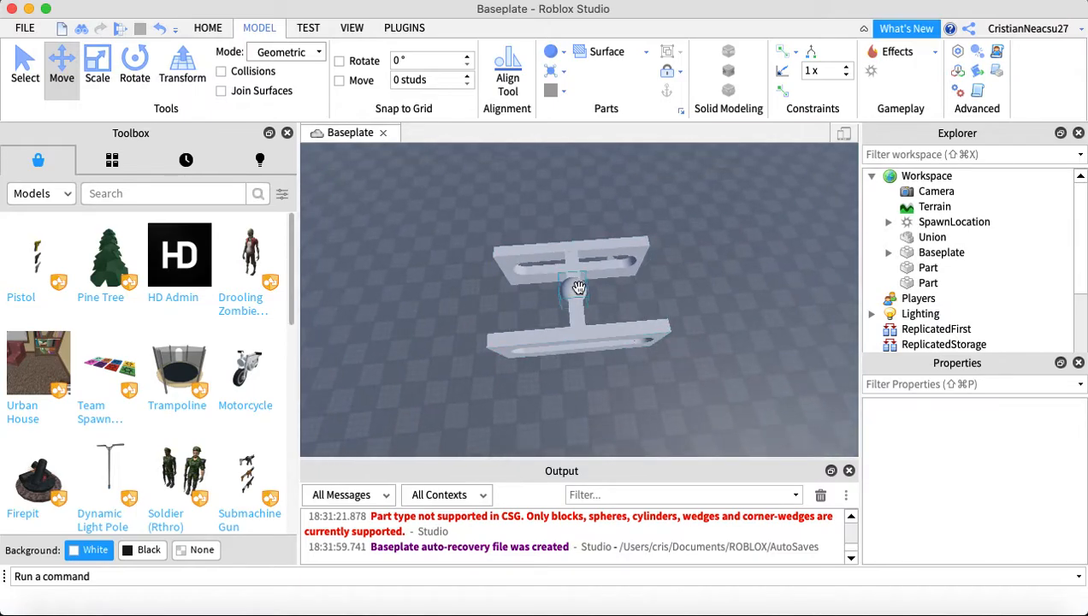
Negate the sphere and union it with the crossbeam and both walls to cut through the beam
click(578, 288)
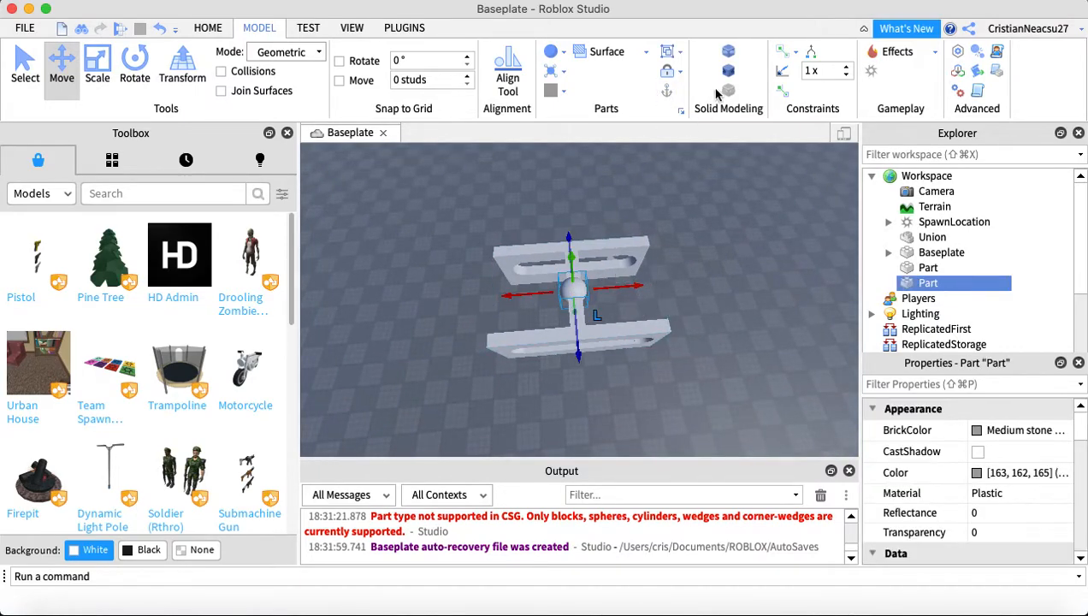
key(super+shift+n)
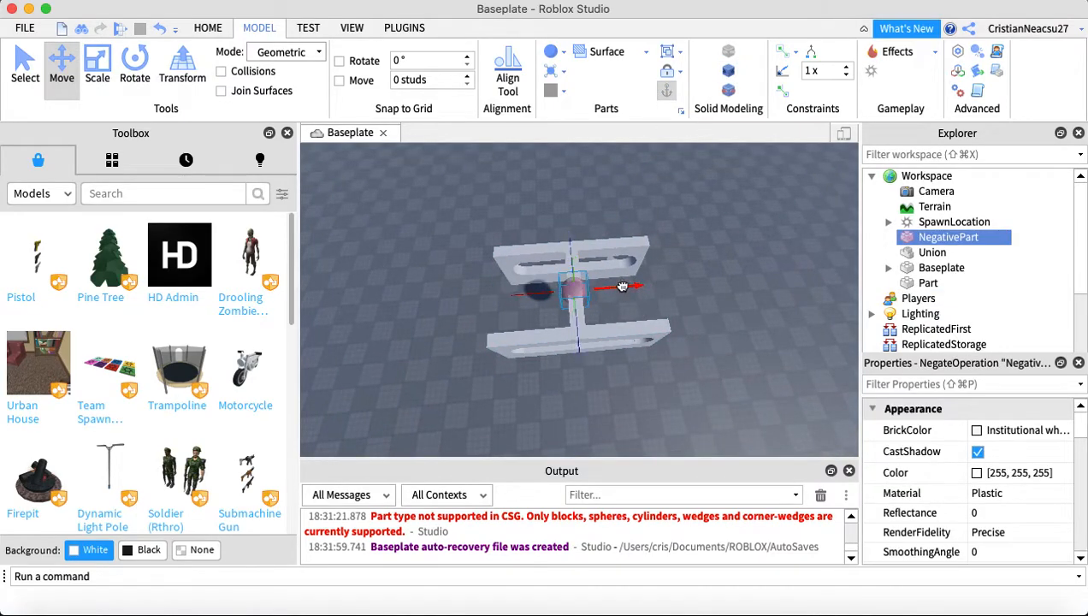
click(481, 229)
drag(631, 387, 631, 385)
right_click(626, 323)
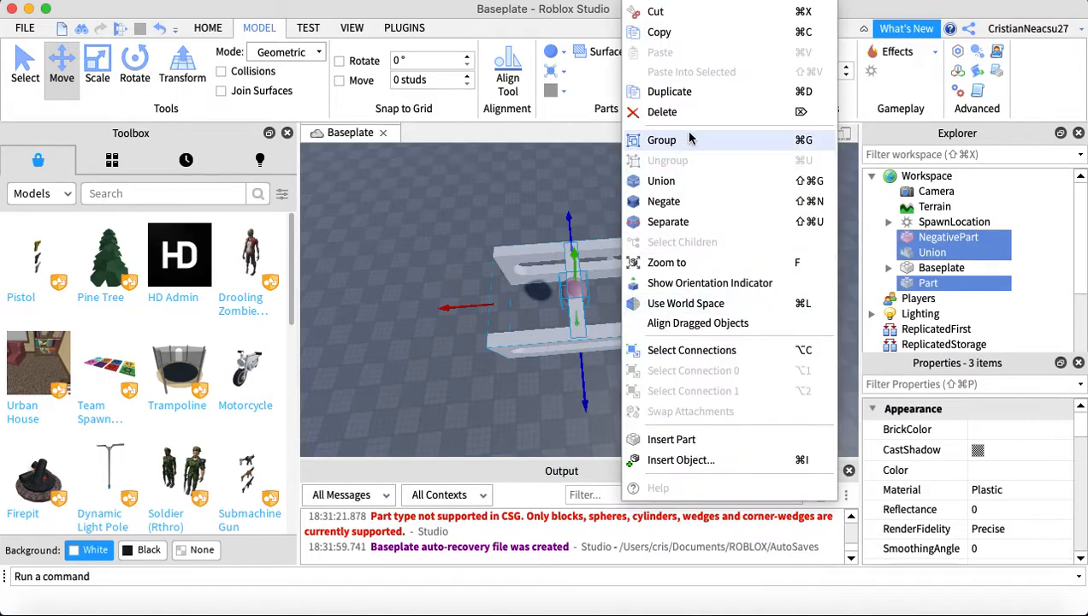
click(661, 181)
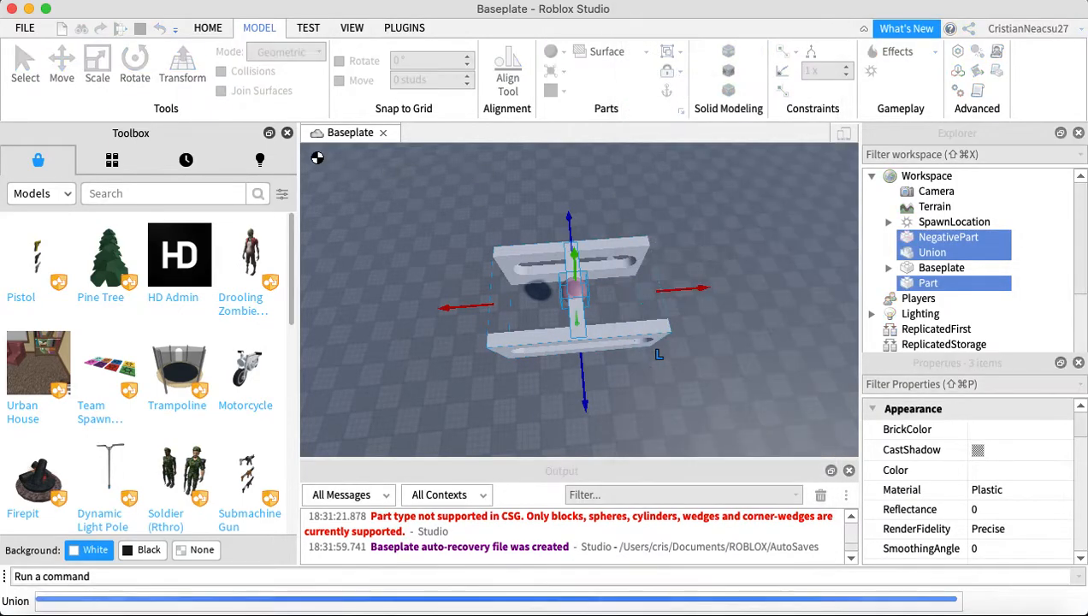
click(23, 68)
click(606, 171)
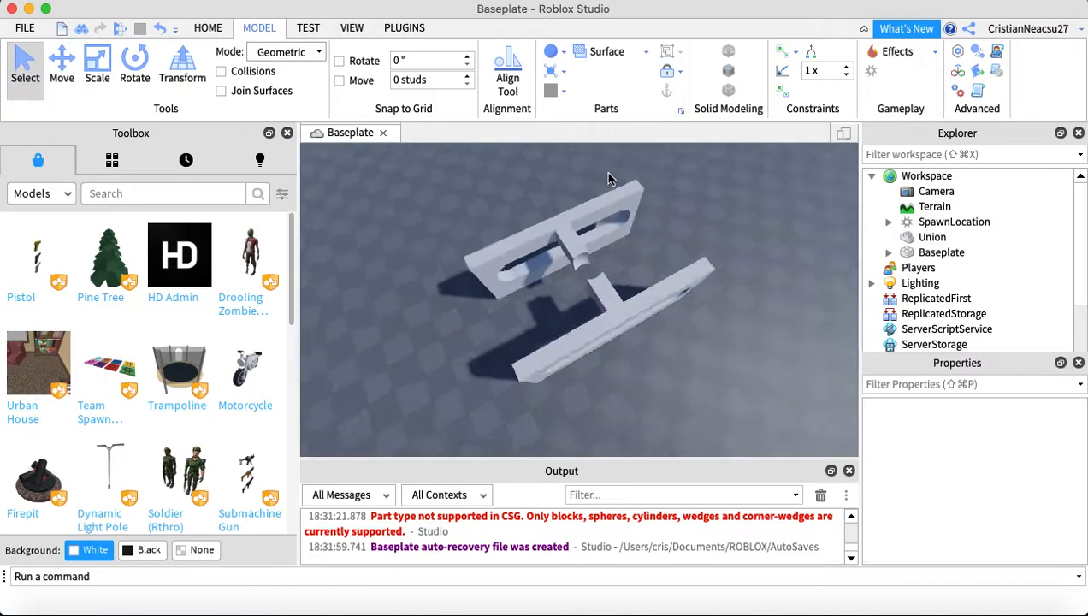
Turn off shadow casting for the union of the two walls and the sphere-cut crossbeam
scroll(606, 172, up, 8)
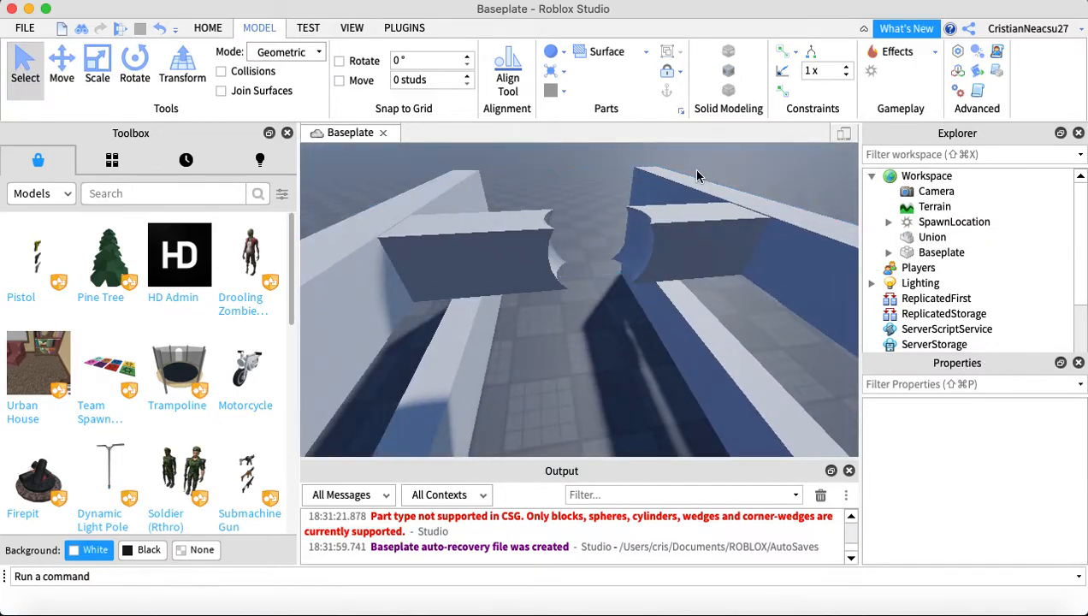
scroll(691, 171, down, 10)
scroll(701, 258, down, 3)
click(627, 303)
click(977, 450)
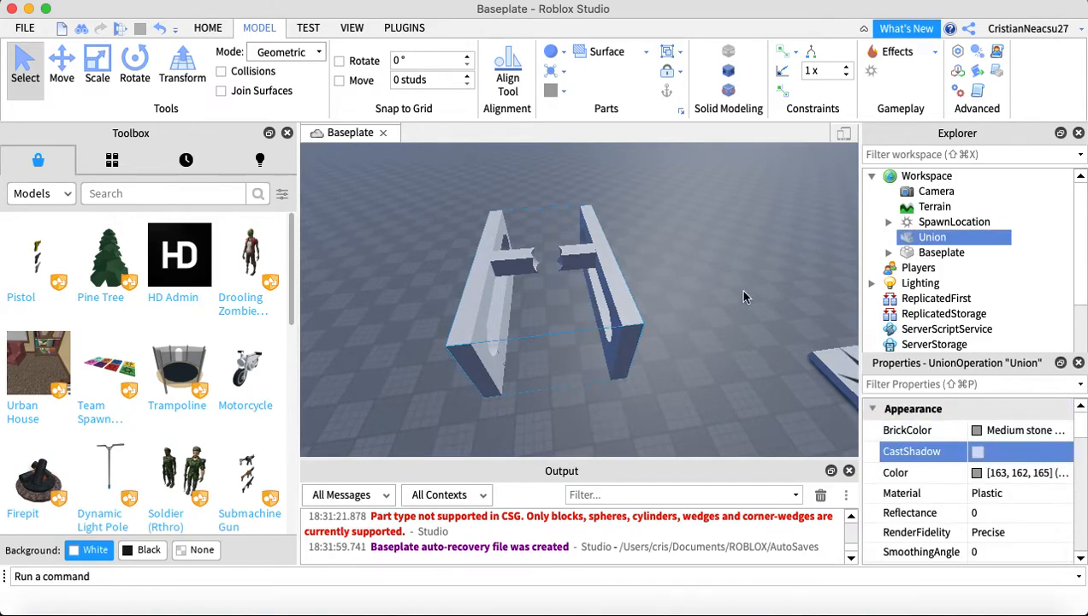
click(754, 308)
Insert a cylinder part and place it on the crossbeam stub at one wall, aligned along the beam
right_drag(706, 282, 699, 298)
scroll(698, 296, up, 4)
right_drag(515, 257, 516, 266)
key(w)
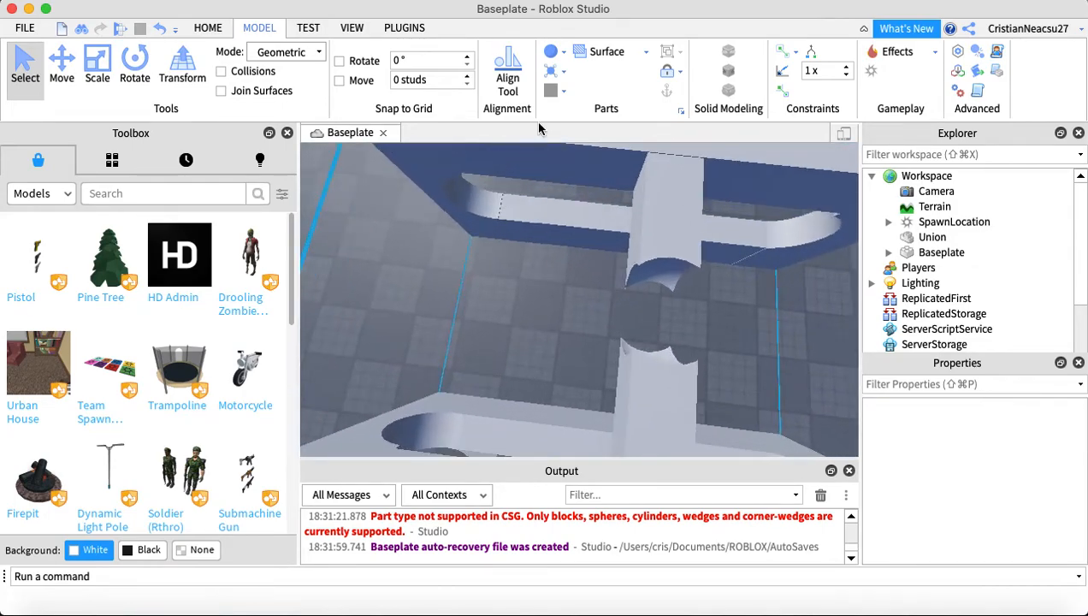
key(d)
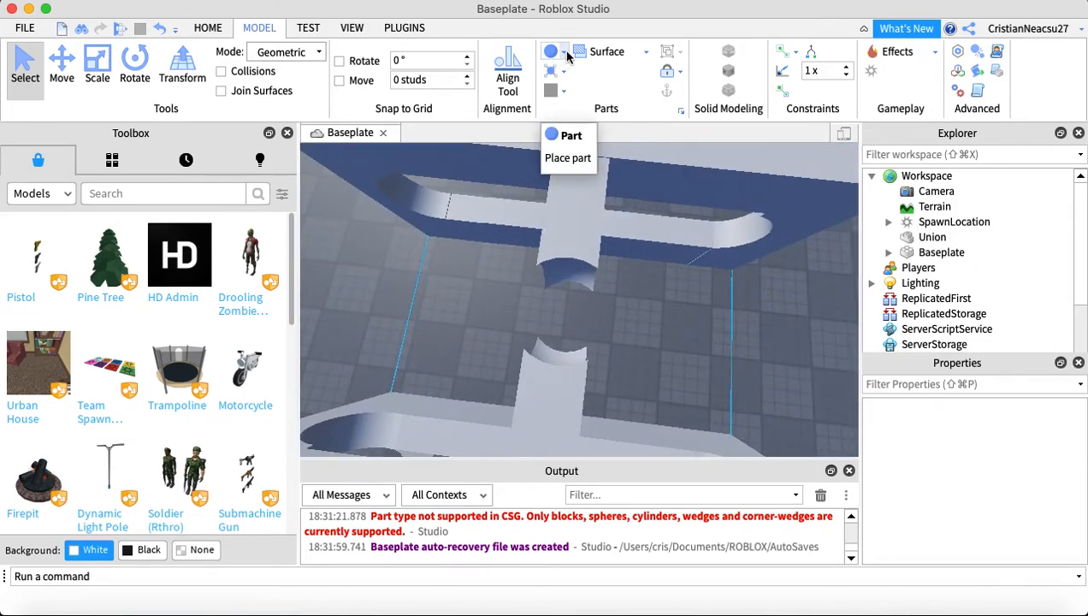
click(565, 52)
click(586, 134)
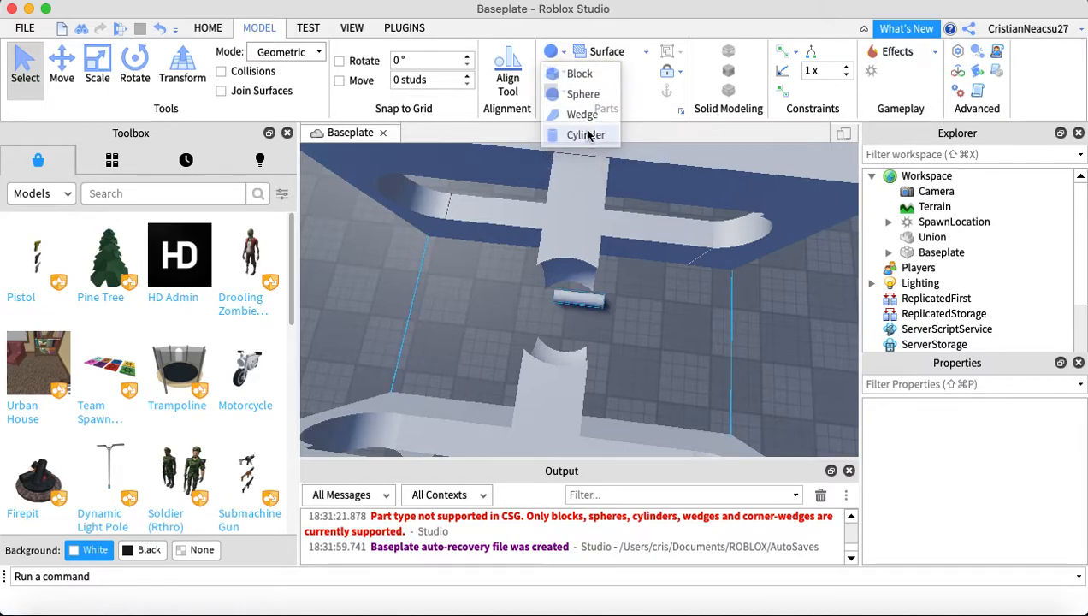
drag(580, 296, 604, 332)
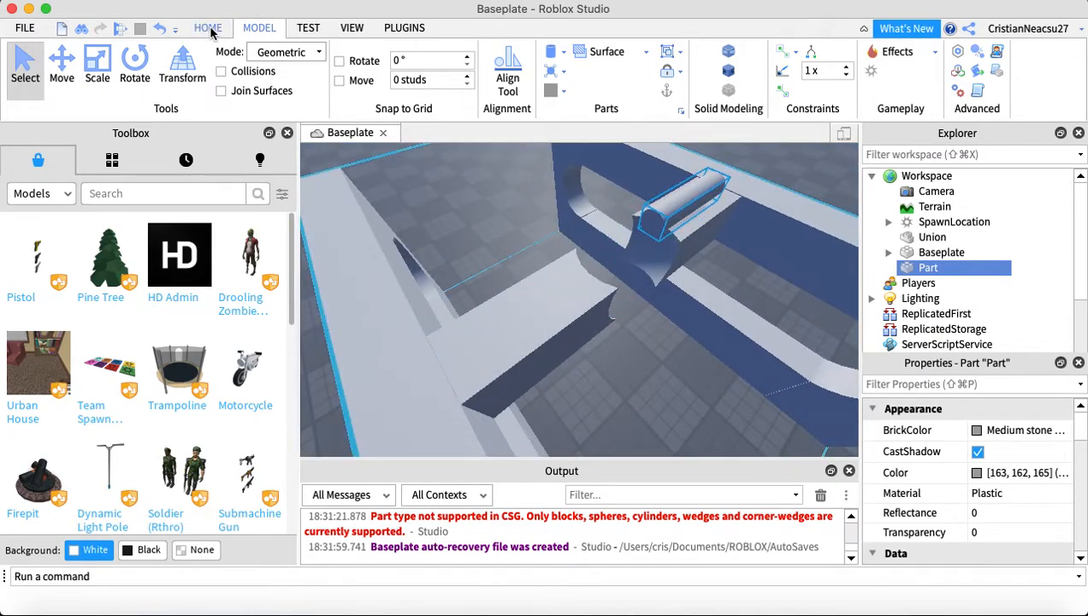
Lower the cylinder into the crossbeam and lengthen it until it sticks out past both walls' outer faces
click(61, 64)
drag(701, 161, 674, 203)
right_drag(675, 204, 434, 202)
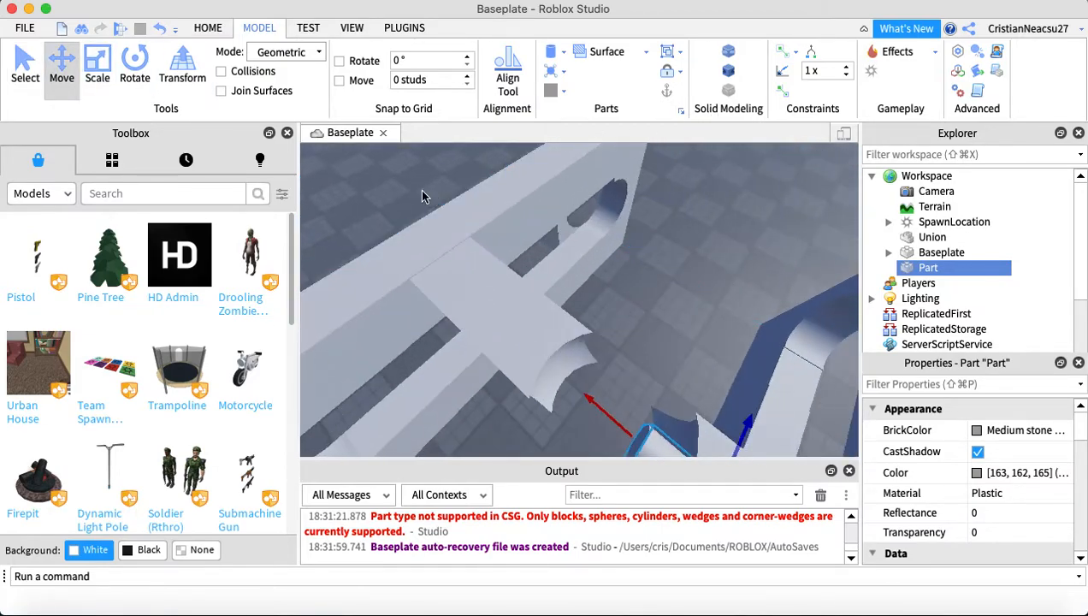
scroll(434, 202, down, 3)
click(92, 88)
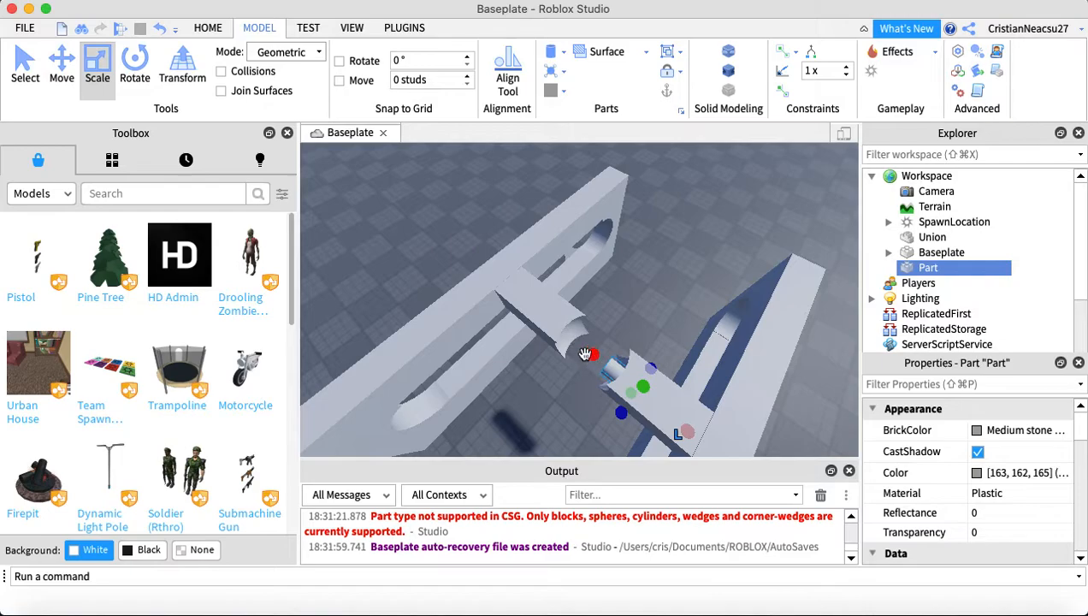
drag(589, 356, 497, 289)
drag(464, 245, 459, 241)
right_drag(462, 244, 496, 256)
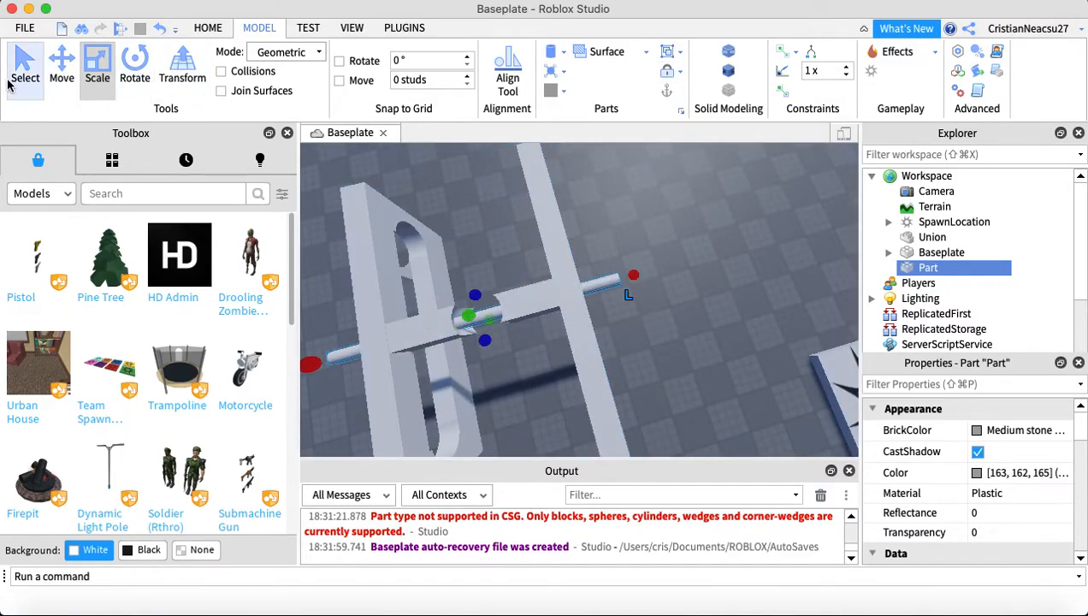
Negate the long cylinder and union it with the wall structure to bore a hole lengthwise through the crossbeam
click(728, 72)
scroll(729, 193, down, 5)
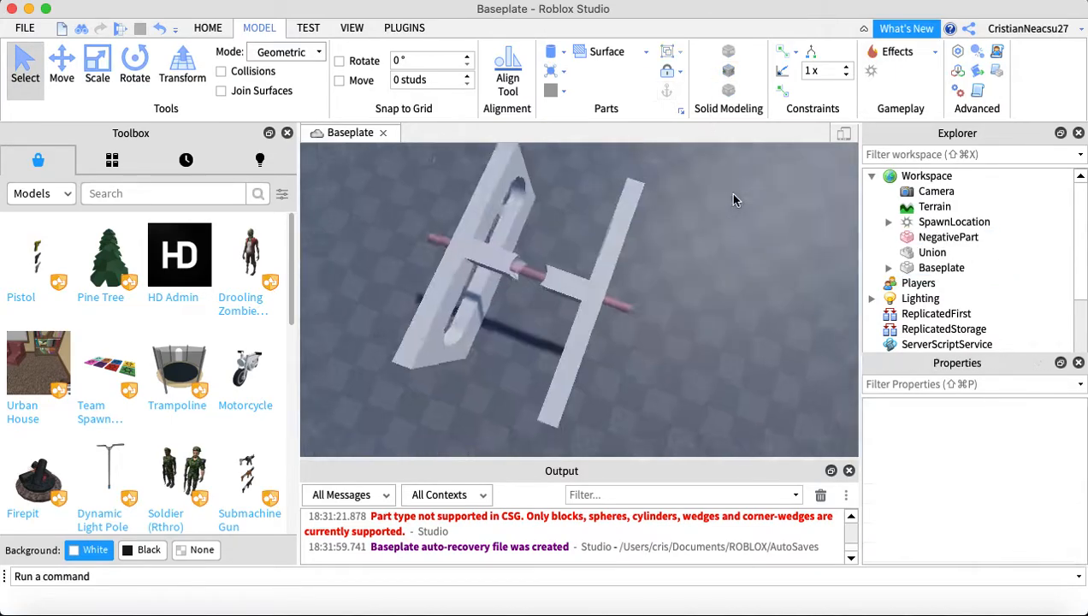
drag(492, 198, 732, 373)
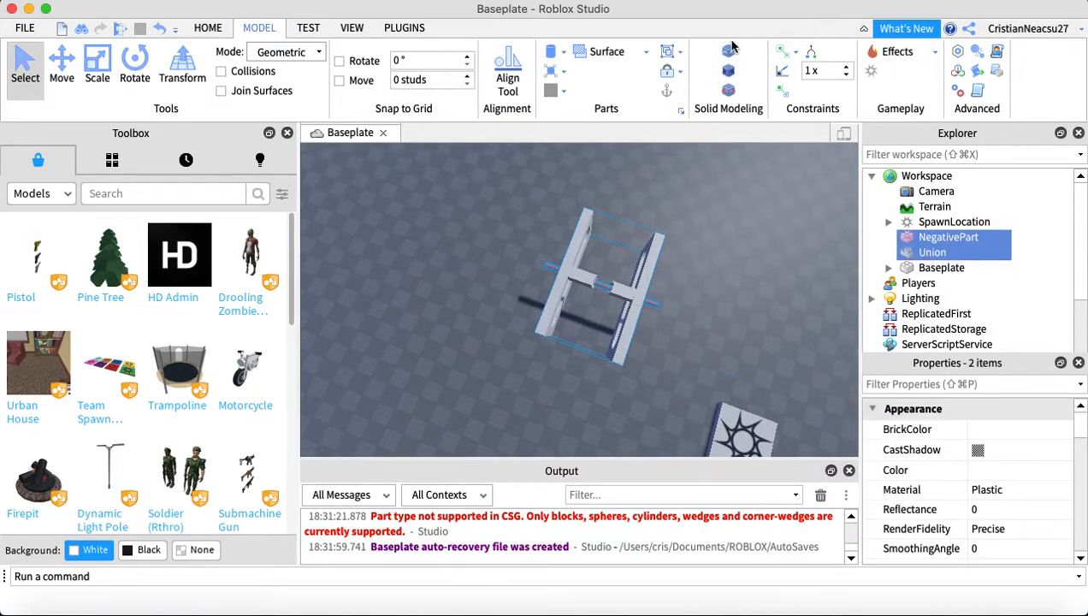
key(super+shift+g)
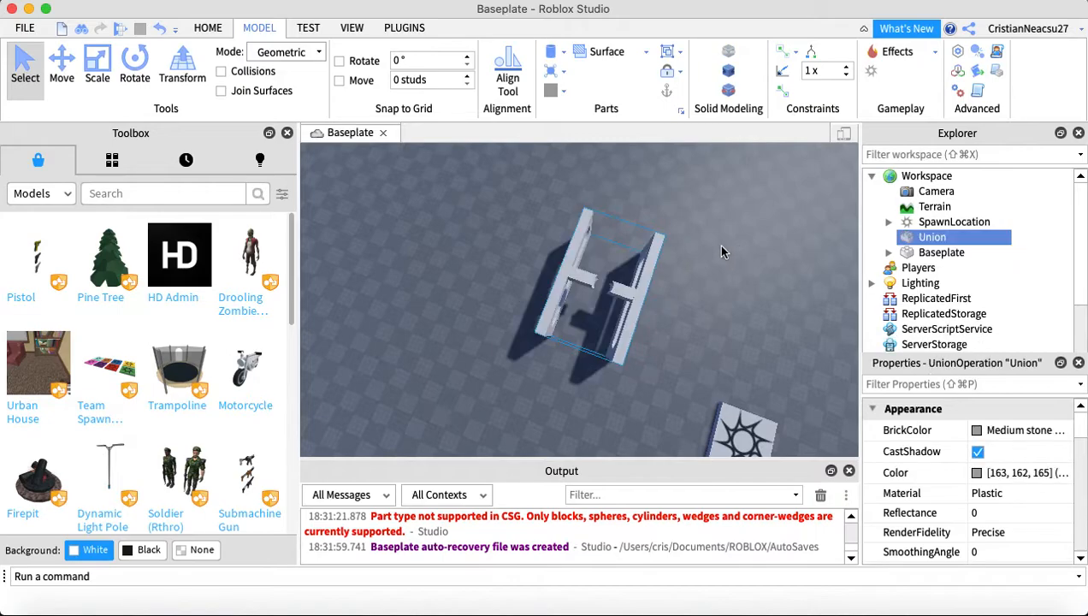
Turn off shadow casting for the union with the lengthwise bore
click(719, 245)
scroll(669, 269, up, 5)
click(669, 268)
click(976, 451)
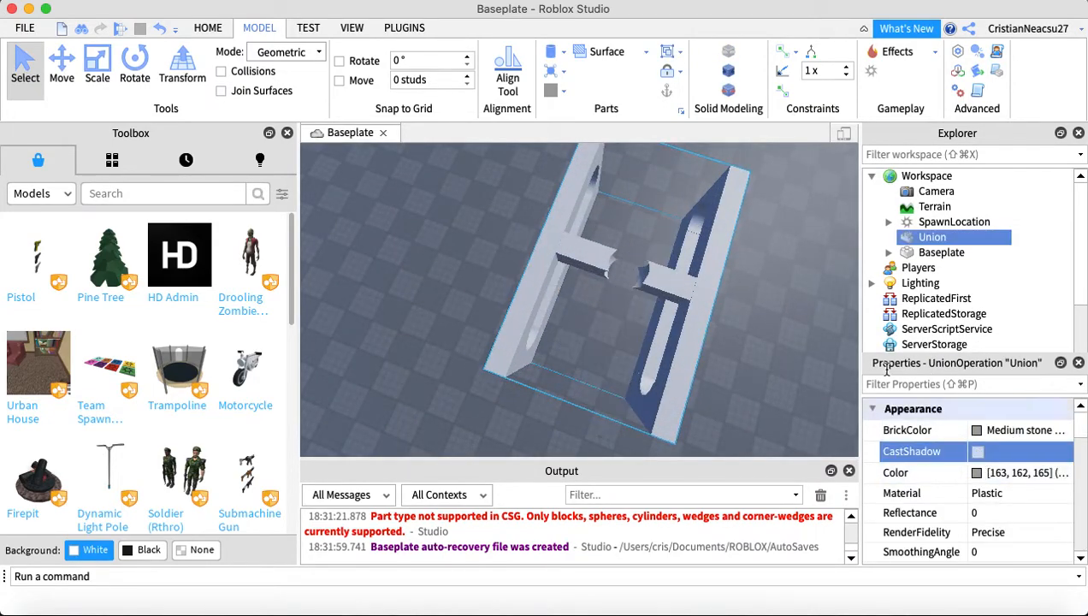
click(749, 320)
Insert another cylinder part and stand it upright on top of one crossbeam stub
scroll(750, 321, up, 5)
right_drag(750, 320, 787, 309)
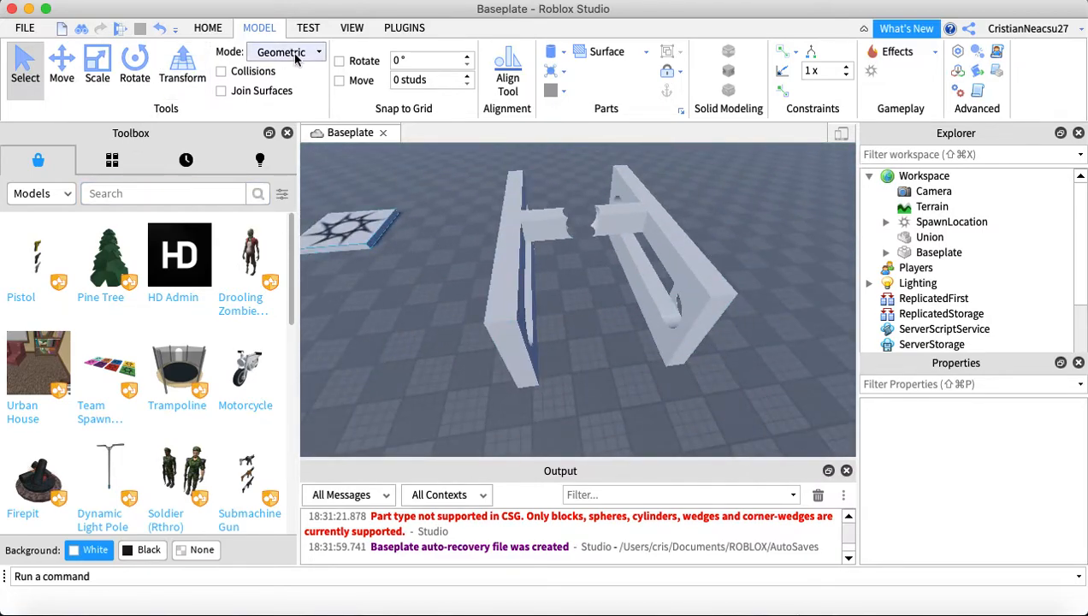
click(552, 51)
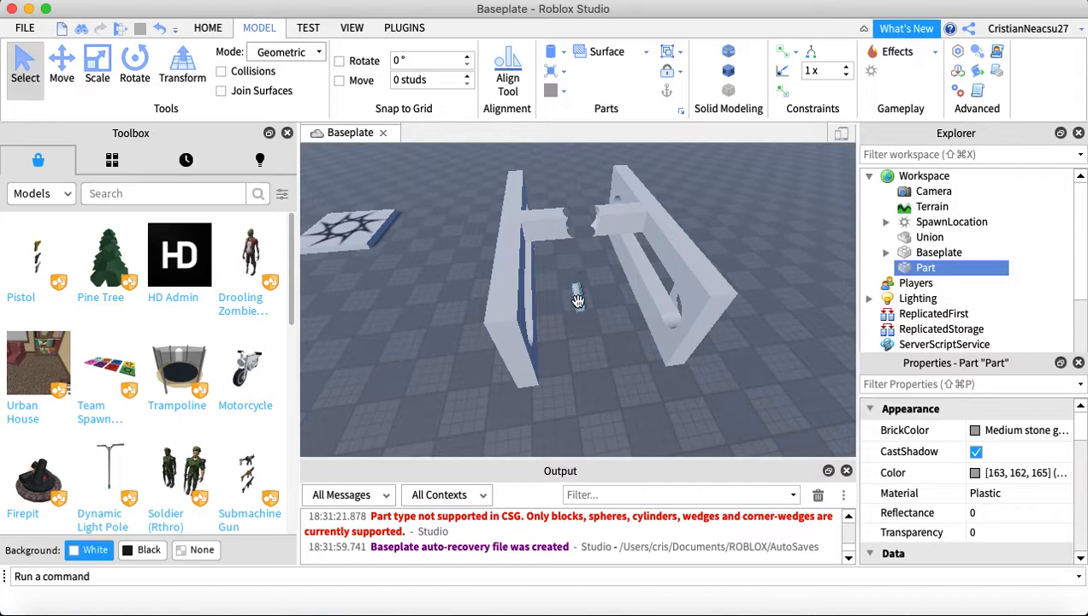
right_drag(563, 357, 564, 358)
drag(563, 358, 570, 293)
right_drag(570, 293, 570, 293)
drag(570, 293, 568, 289)
right_drag(571, 293, 568, 289)
drag(569, 289, 578, 270)
right_drag(568, 289, 578, 270)
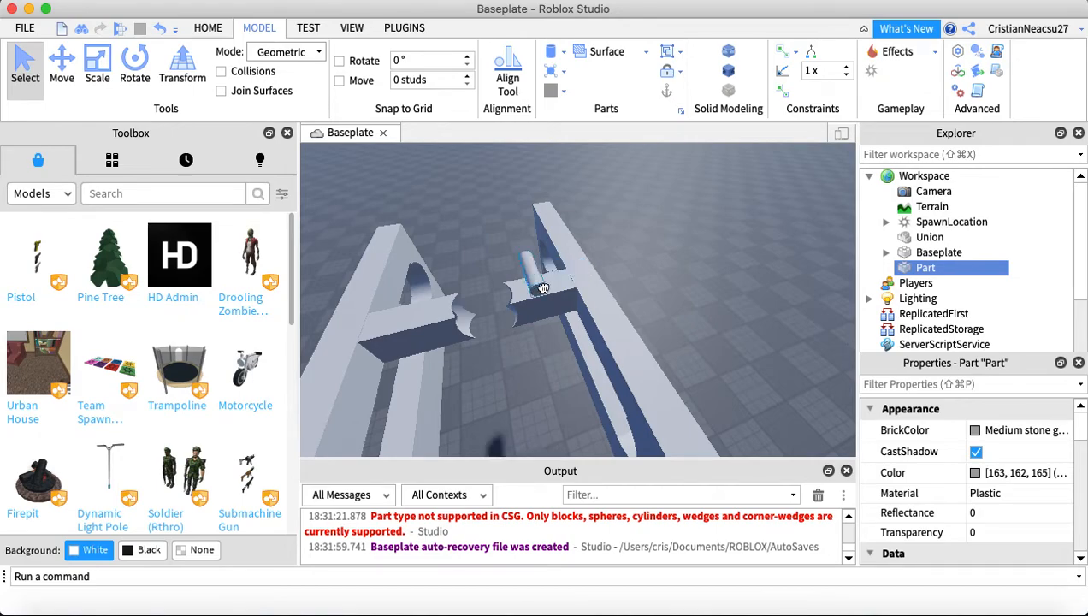
Lengthen the upright cylinder down through the crossbeam stub and turn off its shadow casting
click(97, 68)
drag(534, 295, 549, 342)
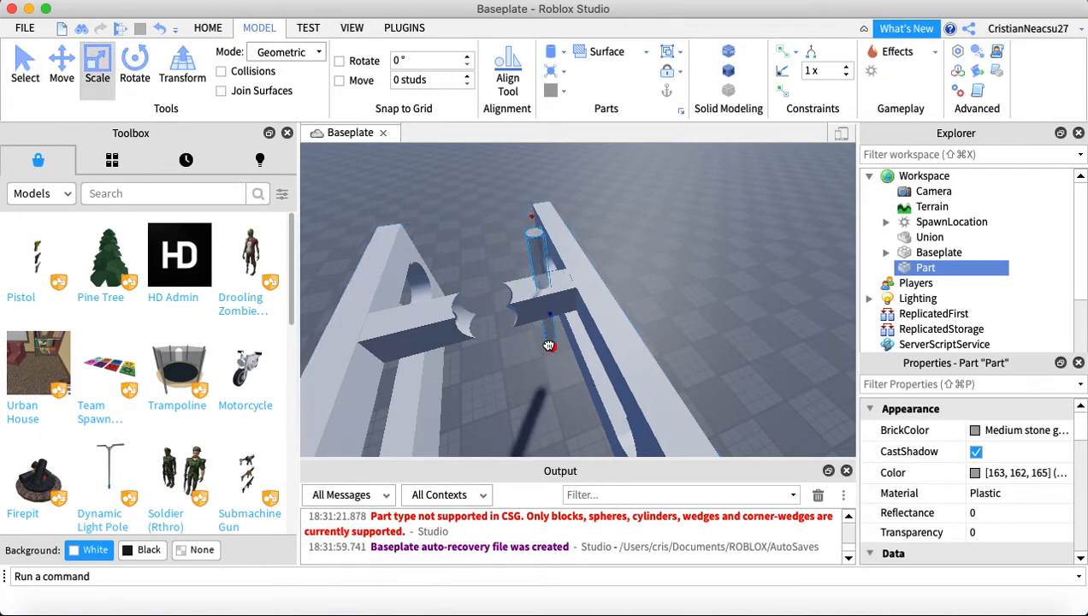
click(979, 451)
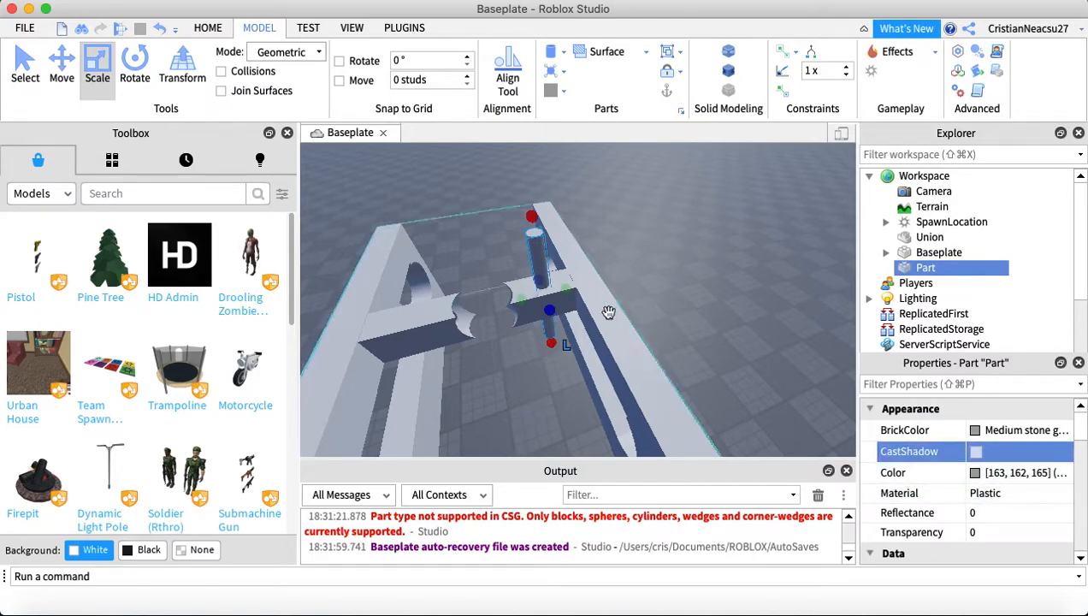
Duplicate the upright cylinder, move the copy along the beam onto the opposite stub, and select both cylinders
right_click(537, 282)
click(599, 210)
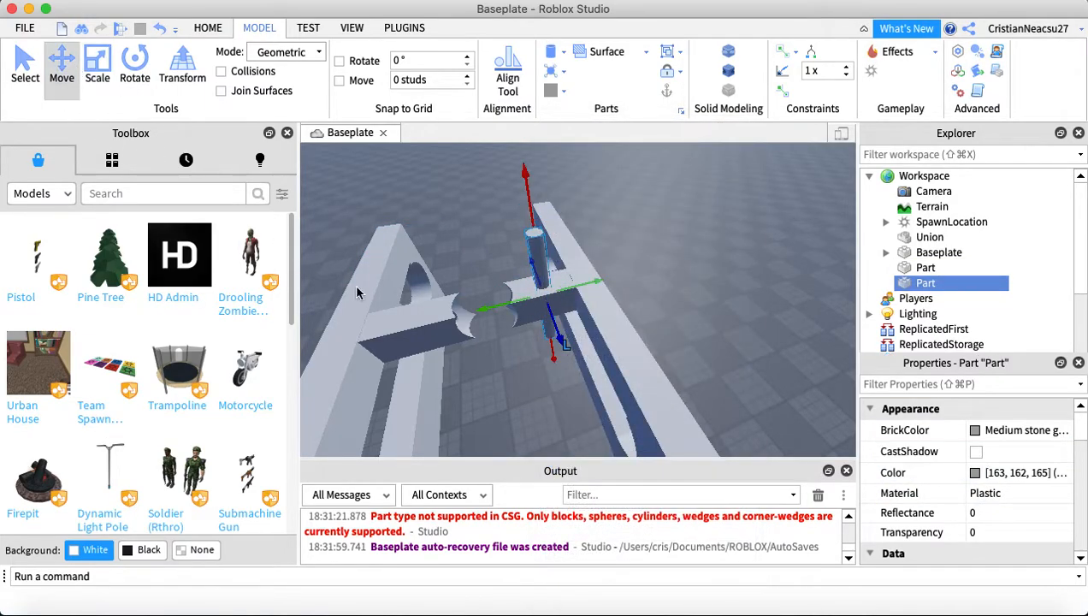
drag(512, 309, 359, 311)
click(650, 192)
right_drag(654, 195, 648, 266)
right_drag(527, 249, 595, 250)
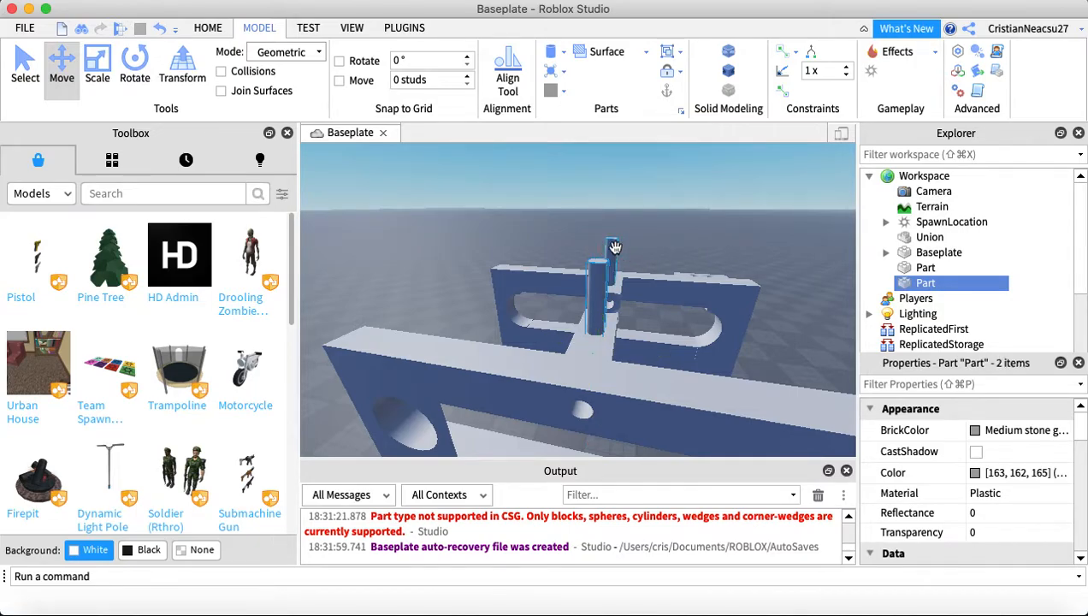
Negate both upright cylinders and union them with the wall structure to cut a vertical hole through each stub
click(729, 72)
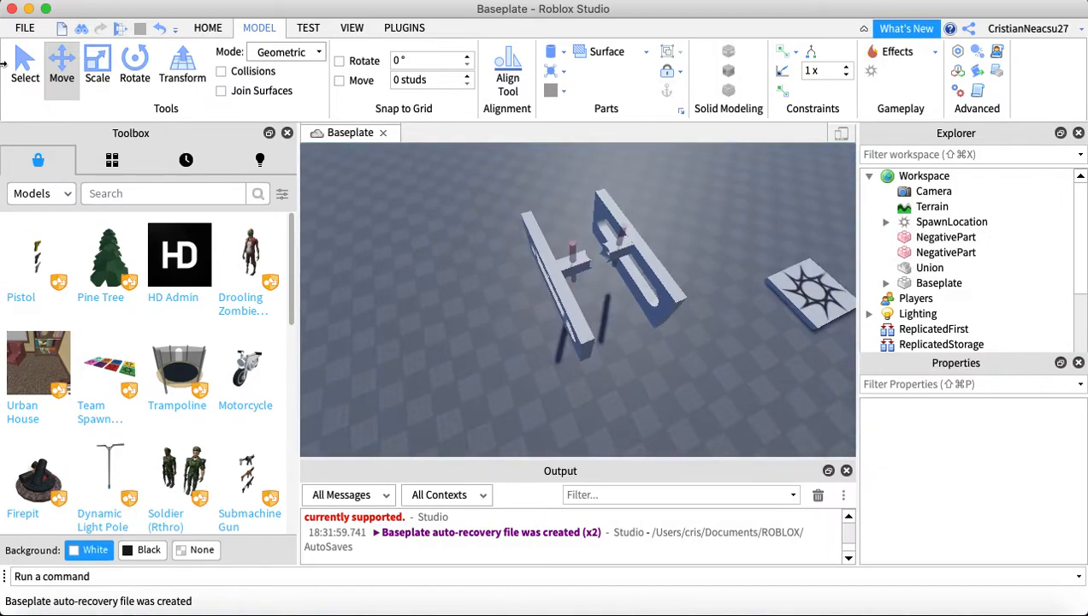
click(36, 67)
drag(505, 197, 698, 317)
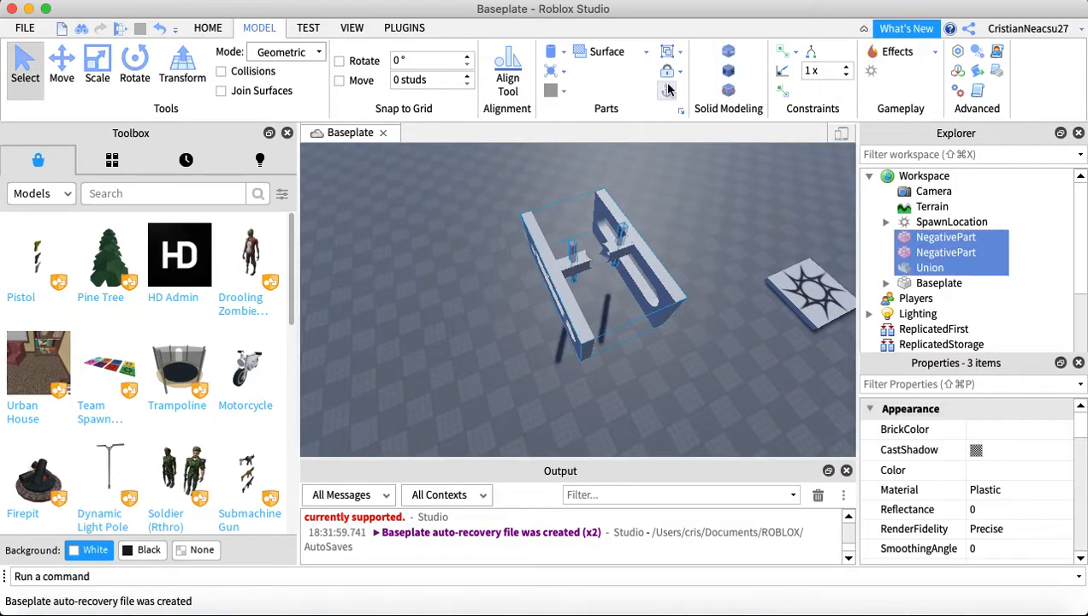
click(729, 54)
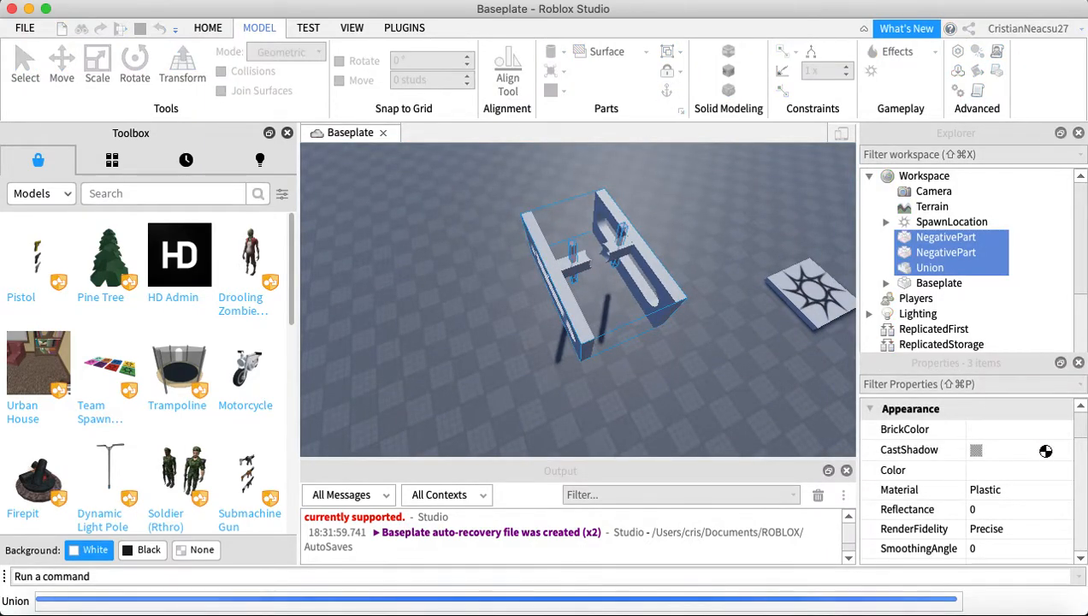
Turn off shadow casting for the union with the two vertical holes
click(976, 450)
click(751, 241)
key(w)
right_drag(751, 242, 684, 243)
key(w)
key(s)
key(a)
key(s)
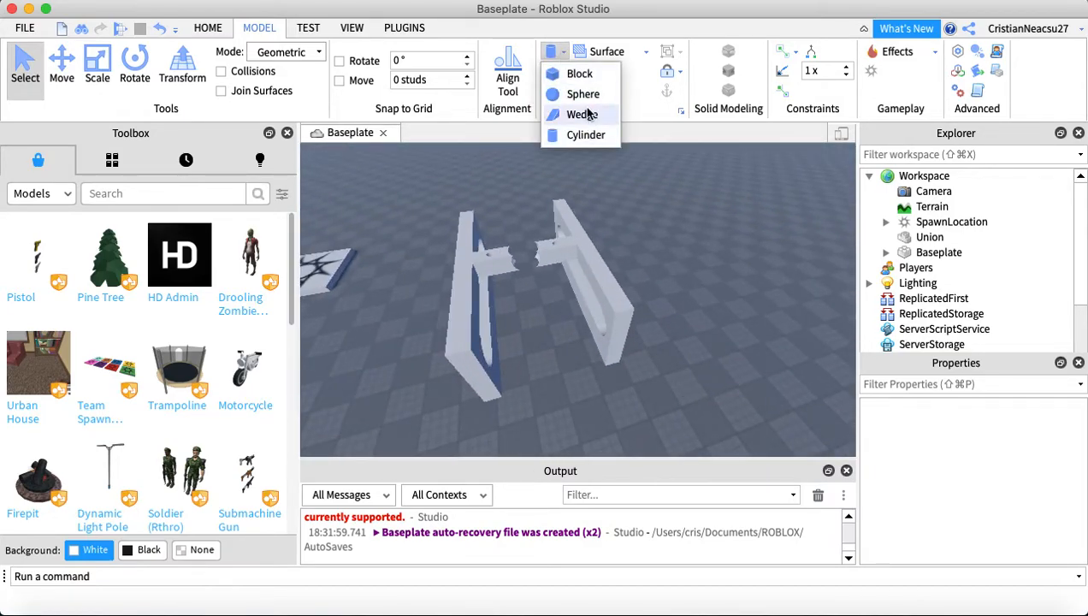
Insert a sphere between the walls, enlarge it until it engulfs the crossbeam and overlaps both walls, and disable its shadow casting
click(583, 94)
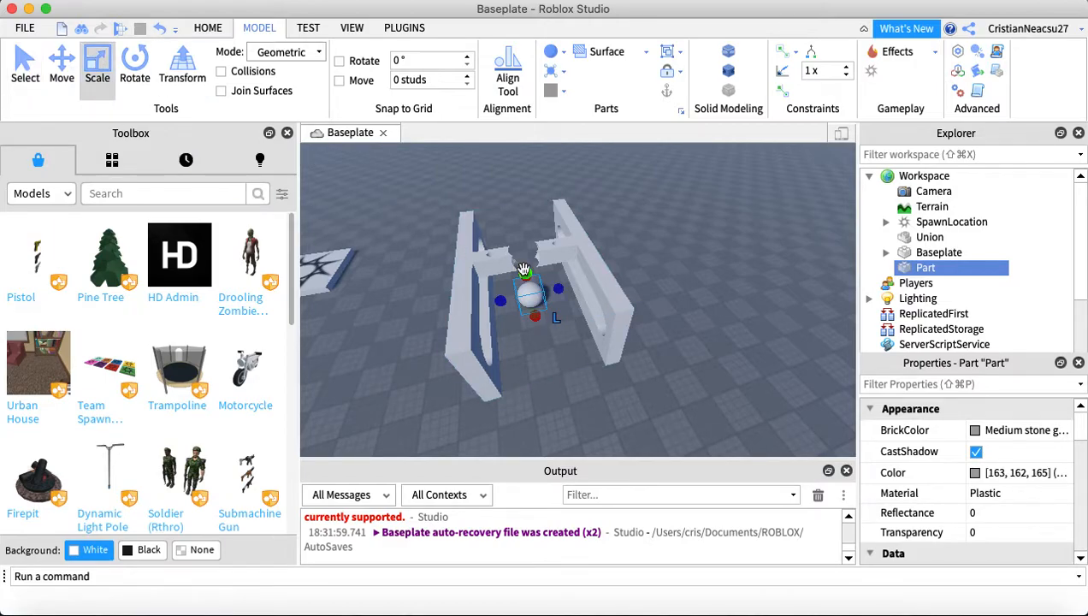
drag(521, 249, 400, 159)
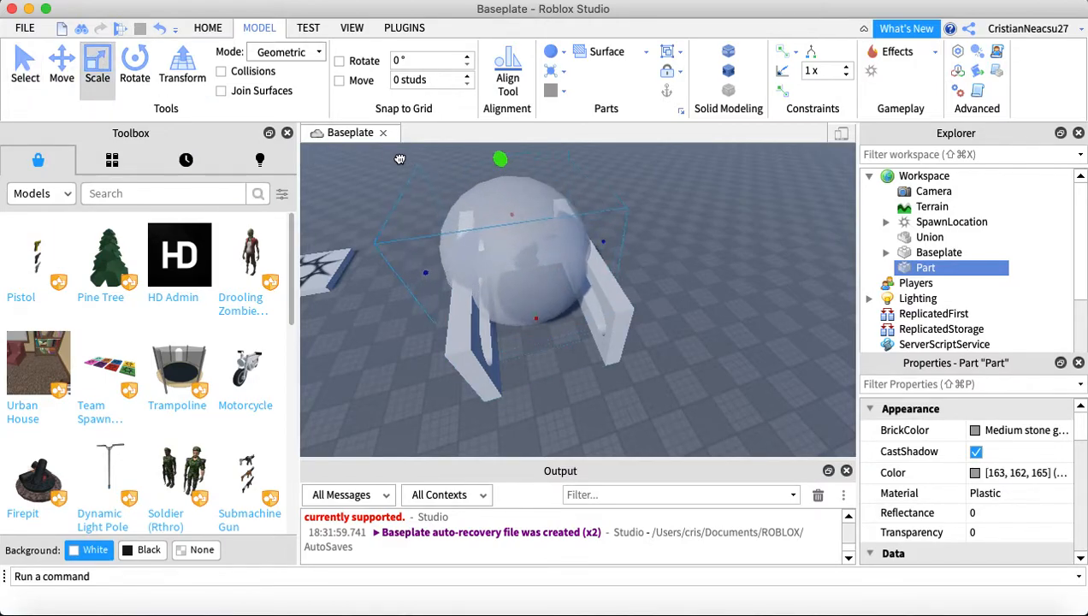
right_drag(622, 245, 622, 245)
click(976, 450)
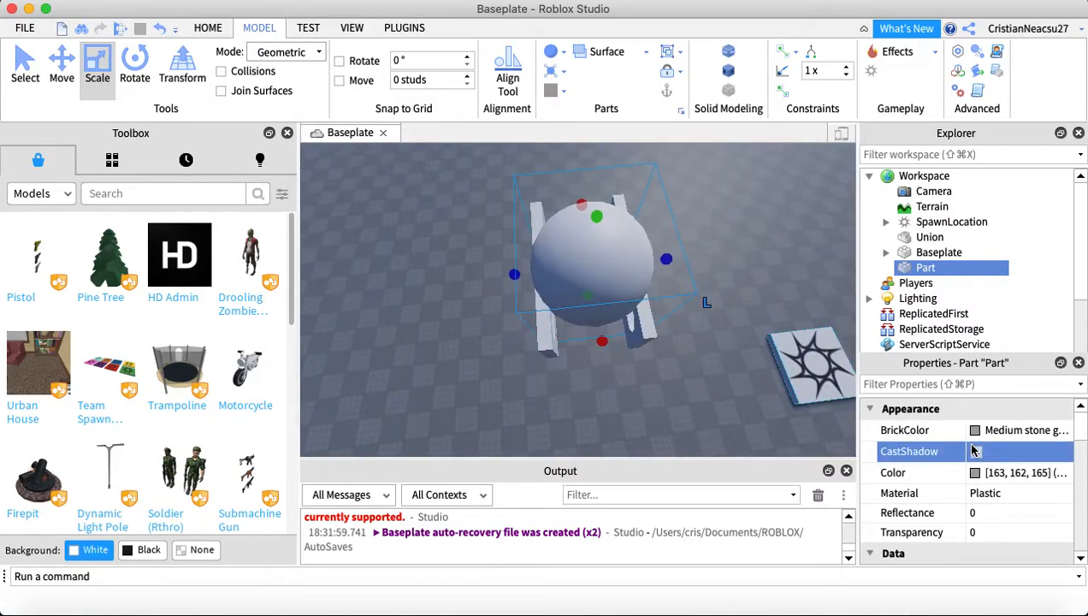
click(740, 293)
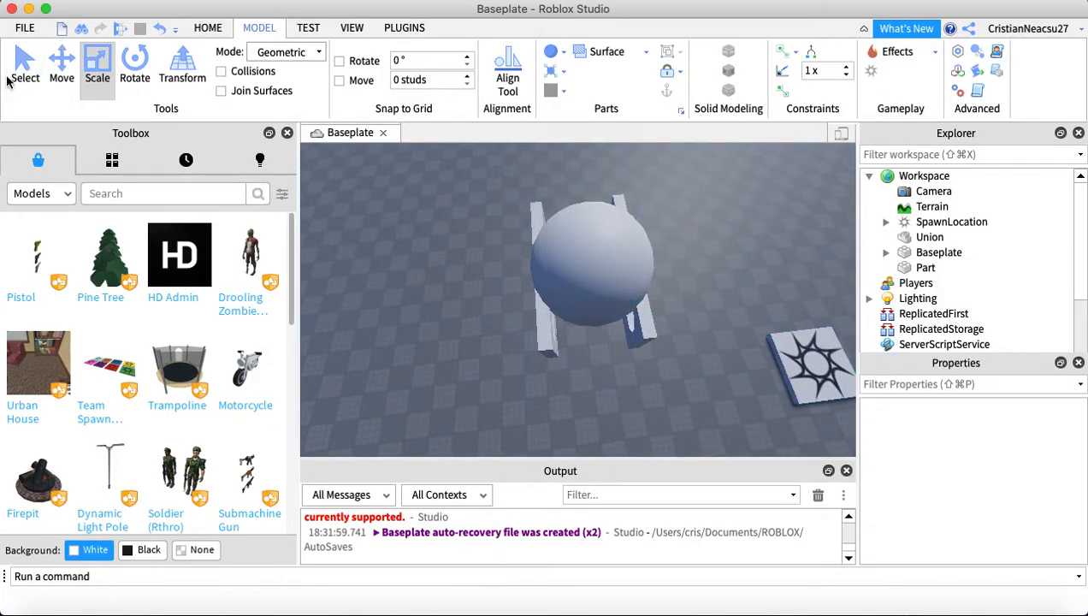
Negate the large sphere and union it with the wall structure to carve out its middle
click(578, 248)
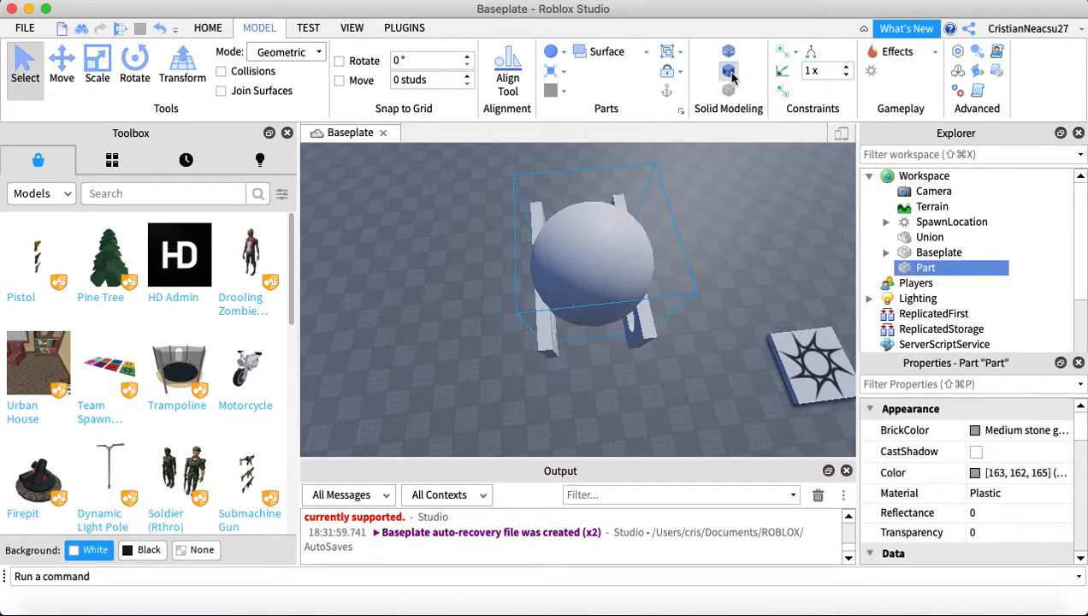
click(729, 73)
drag(438, 203, 684, 156)
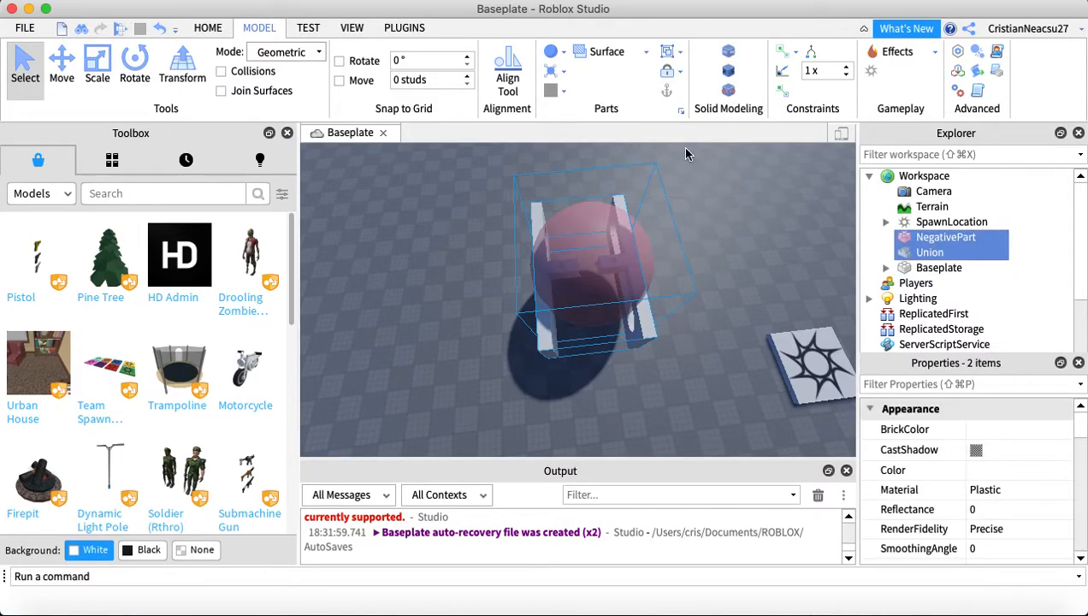
click(730, 52)
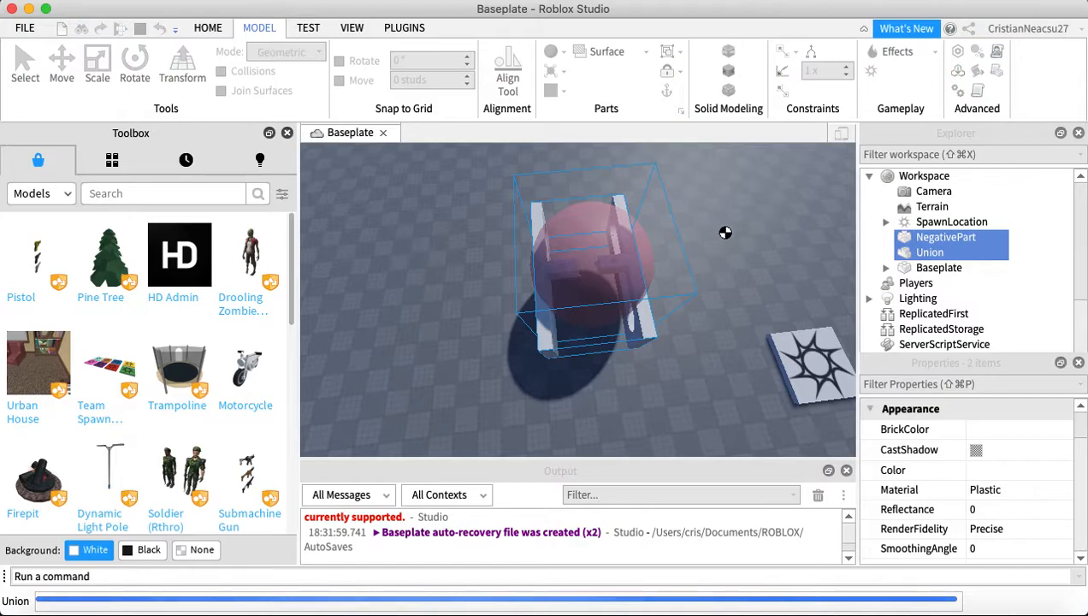
Examine the spherical cut-outs in both walls from several angles
key(w)
right_drag(720, 230, 756, 207)
key(s)
key(w)
key(s)
key(w)
right_drag(632, 243, 634, 241)
key(s)
key(w)
key(s)
key(w)
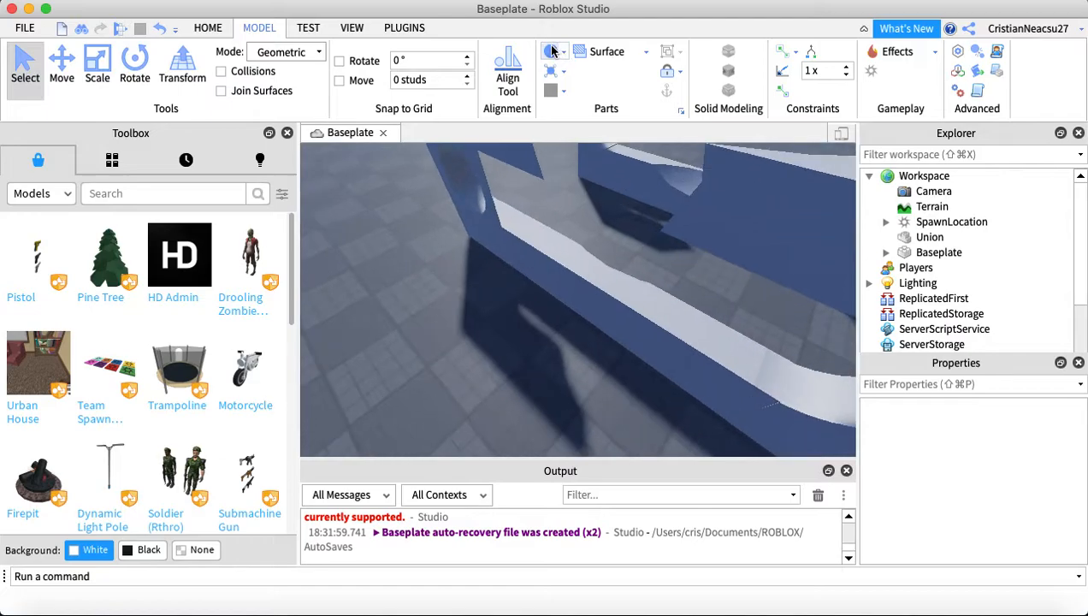
Insert a wedge part on the ground between the two carved walls
click(563, 54)
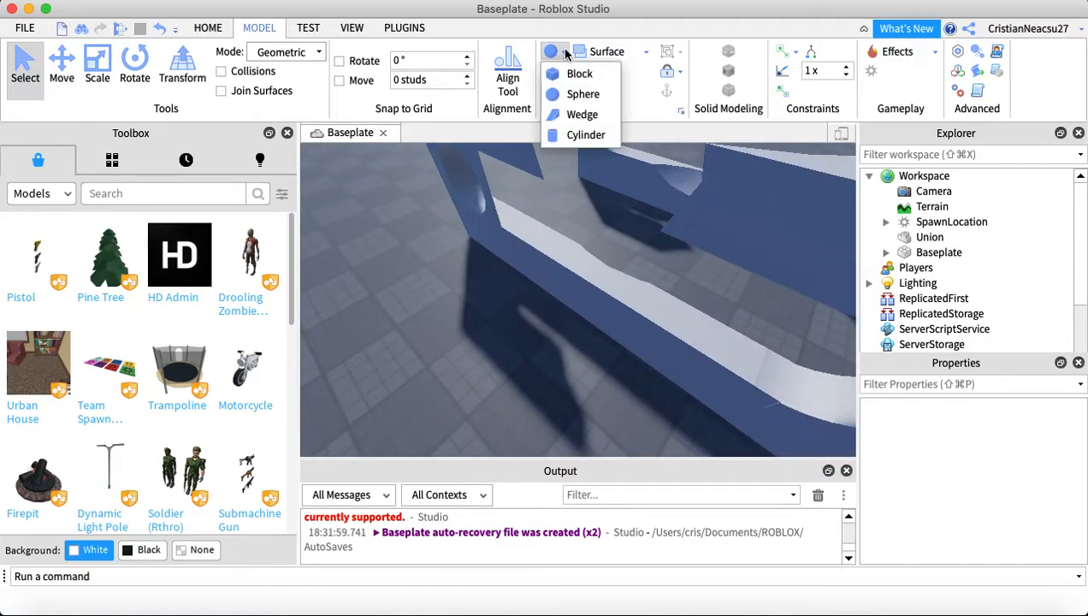
click(589, 118)
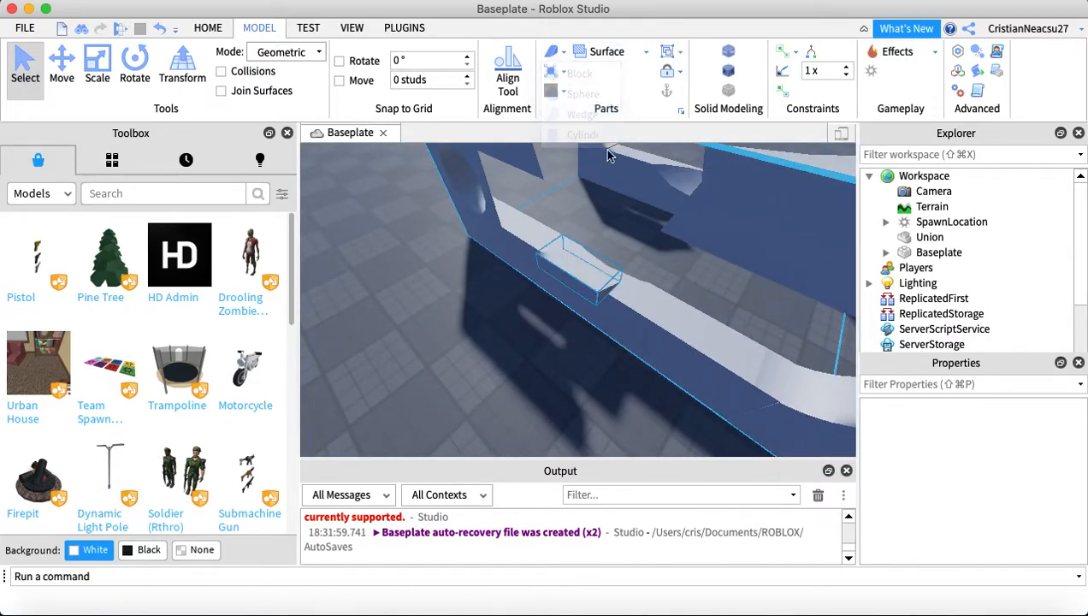
key(w)
right_drag(573, 269, 572, 313)
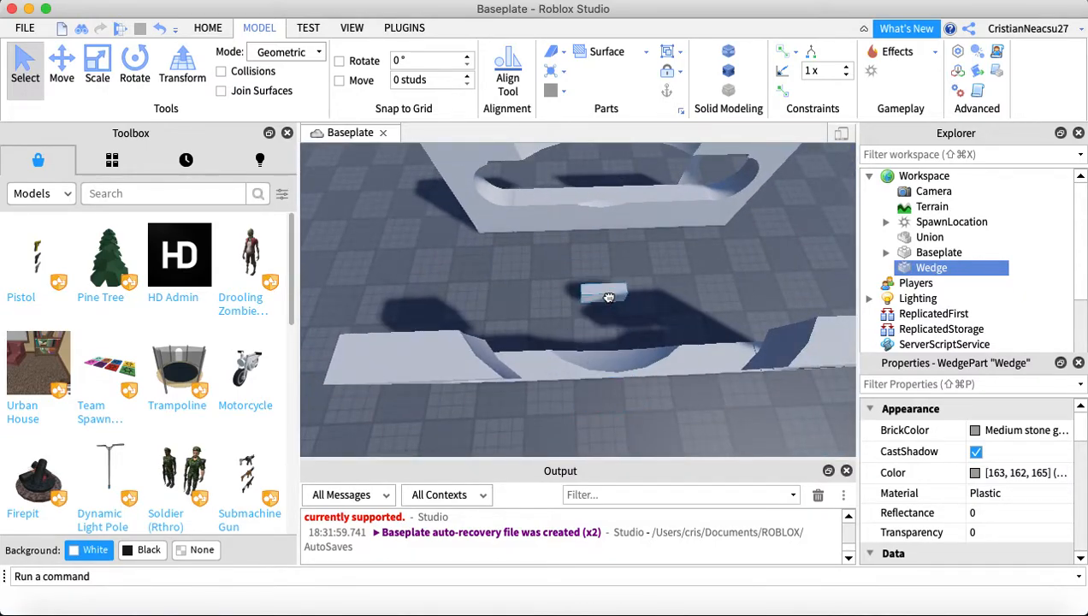
Place the wedge on open ground outside the carved walls and disable shadow casting for both the wedge and the wall union
right_drag(619, 362, 640, 382)
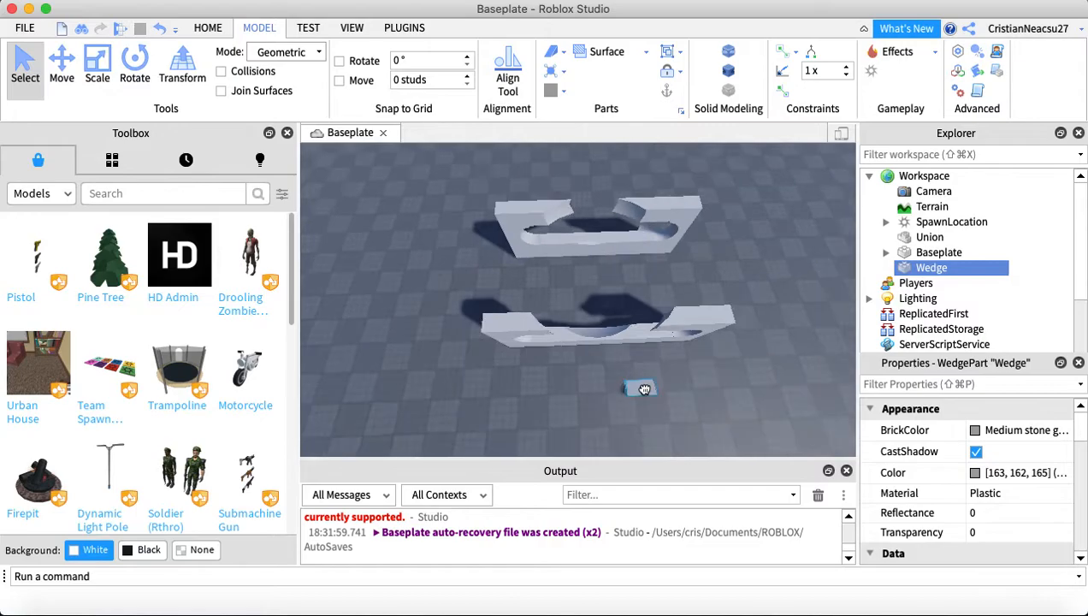
right_click(640, 382)
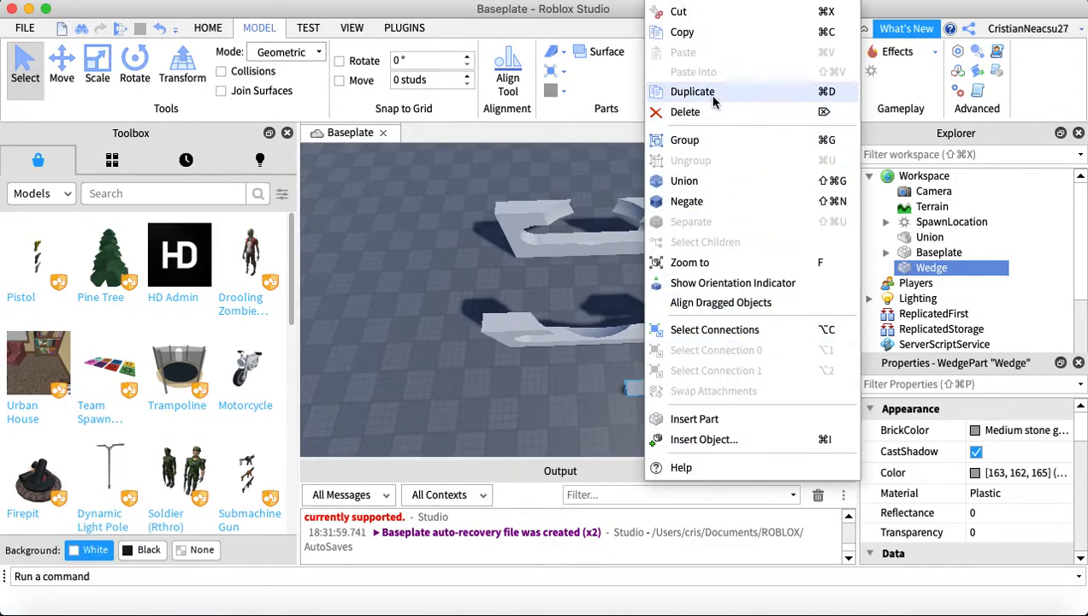
click(552, 241)
right_drag(551, 242, 590, 283)
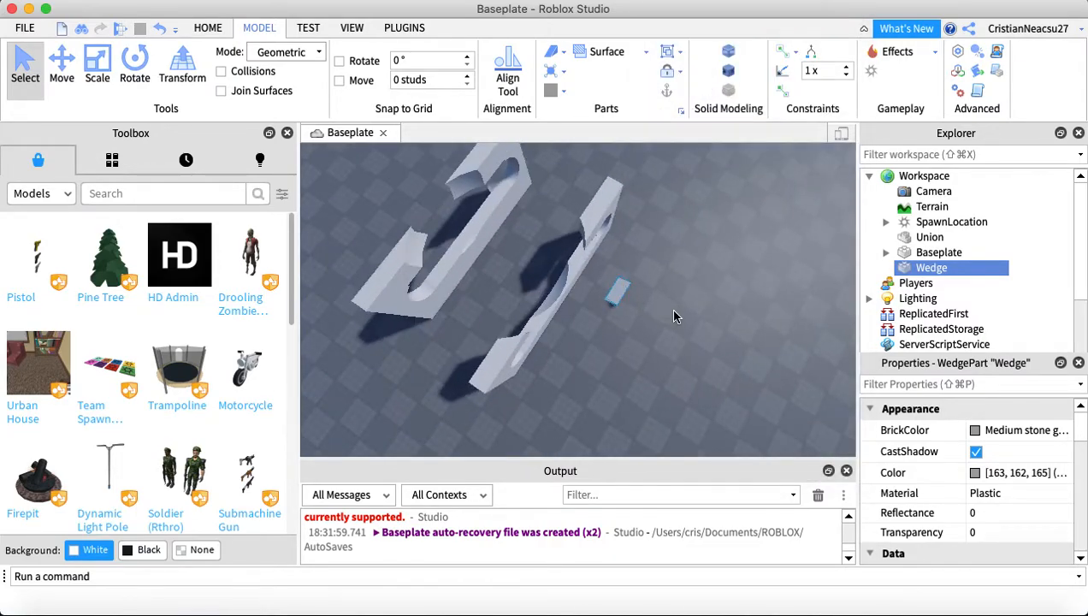
click(975, 451)
click(547, 291)
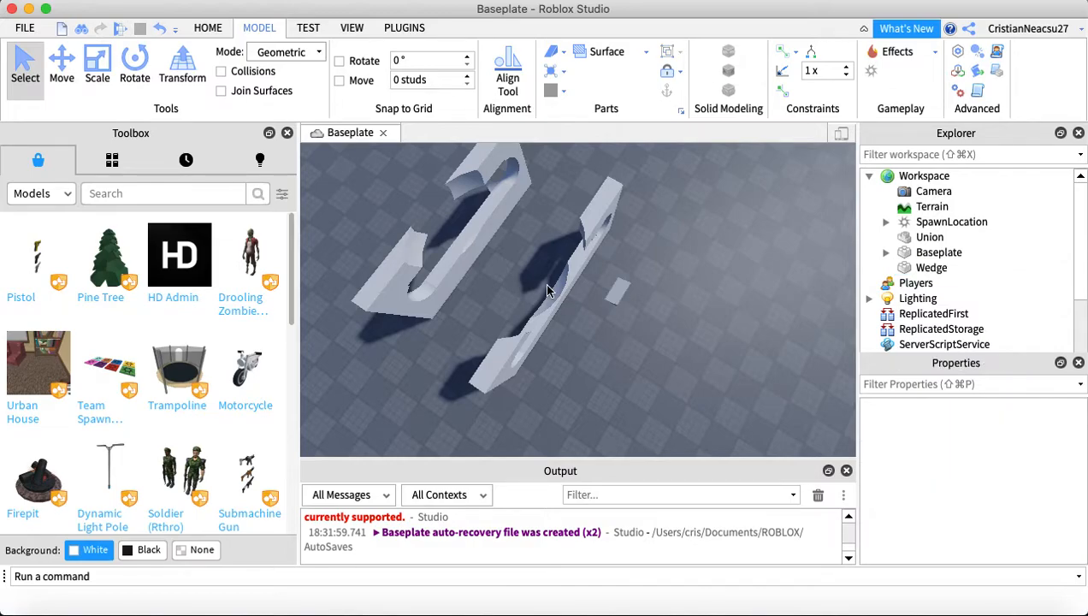
click(563, 293)
click(979, 452)
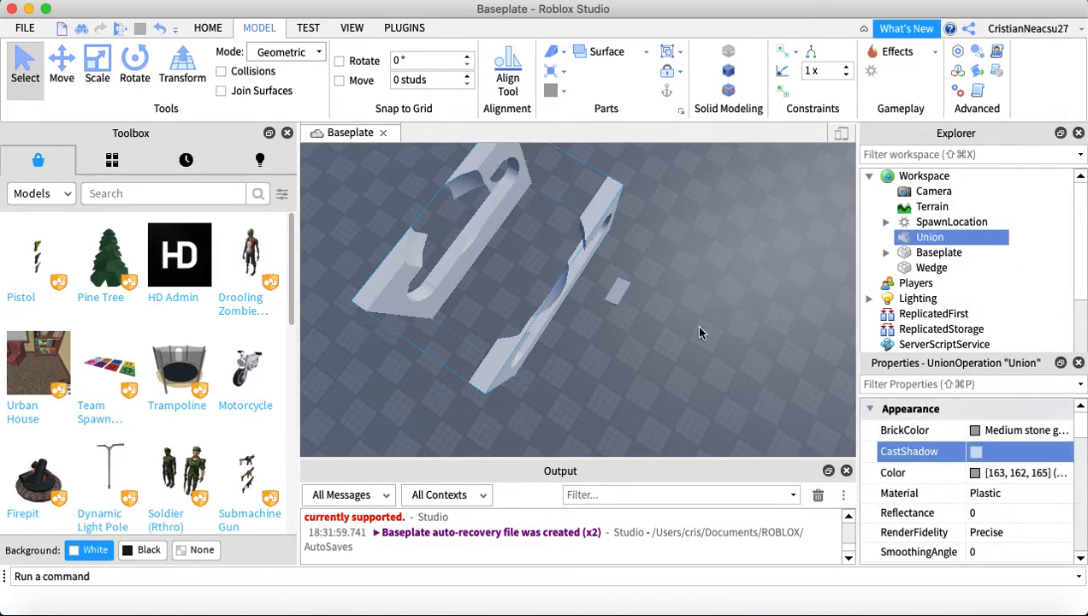
Scale up the wedge beside the walls into a much longer, taller ramp
click(617, 292)
click(97, 66)
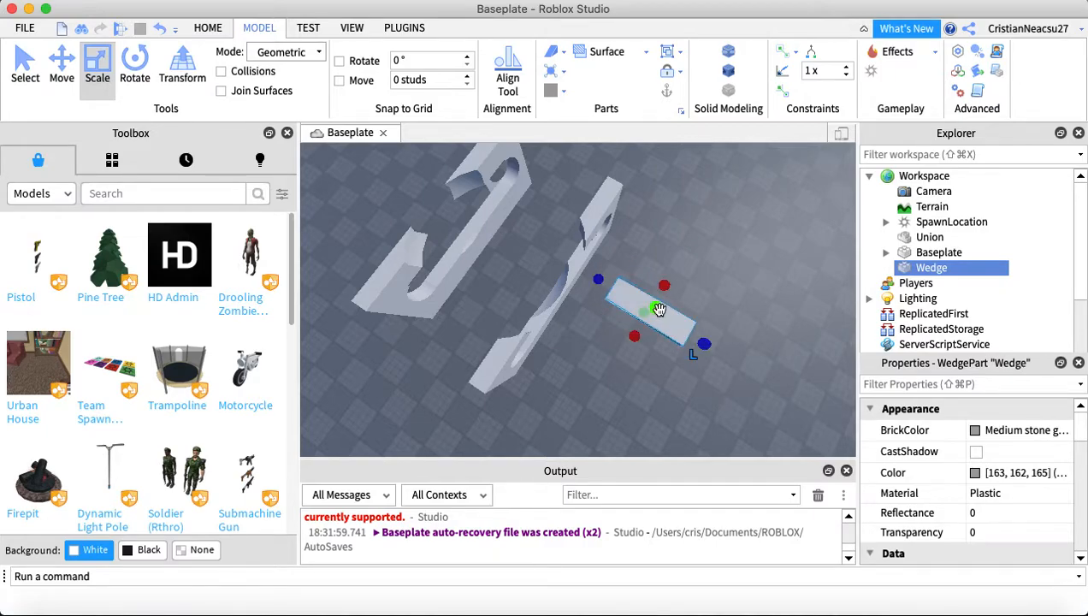
click(753, 246)
Insert a sphere beside the enlarged wedge, scale it up, and disable its shadow casting
scroll(754, 246, up, 3)
right_drag(754, 246, 754, 246)
click(561, 54)
click(584, 92)
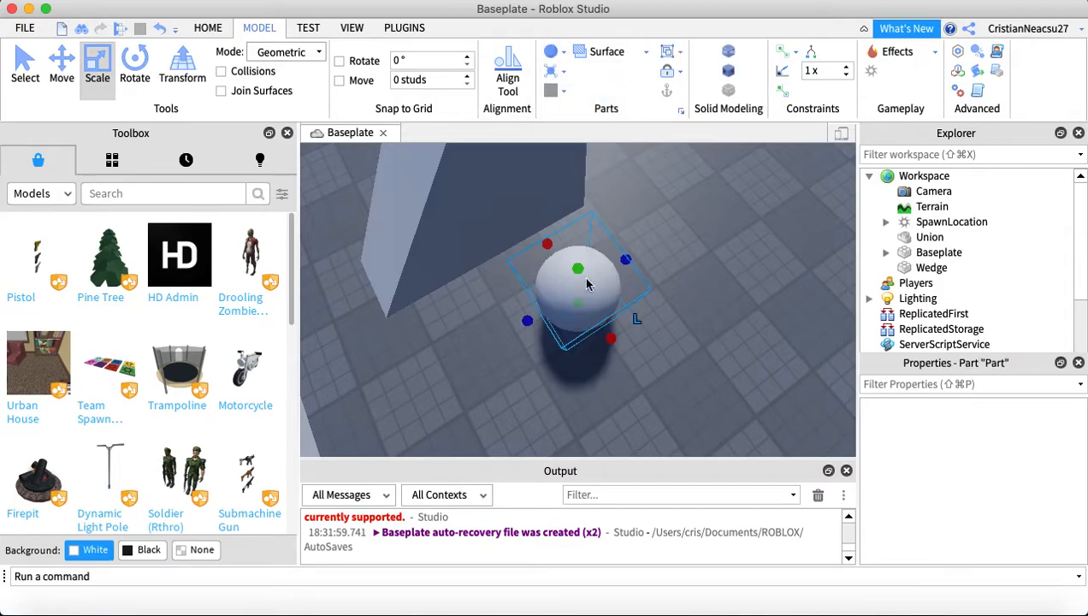
drag(534, 213, 485, 229)
click(978, 451)
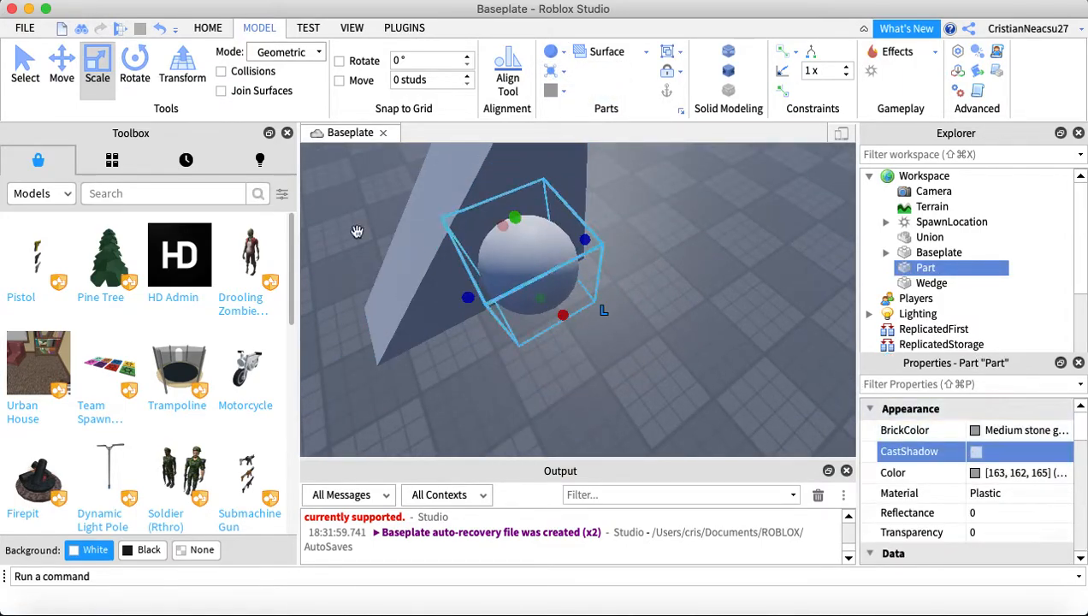
Move the sphere into the body of the wedge so the two parts overlap
click(61, 66)
drag(574, 323, 555, 293)
right_drag(555, 293, 618, 285)
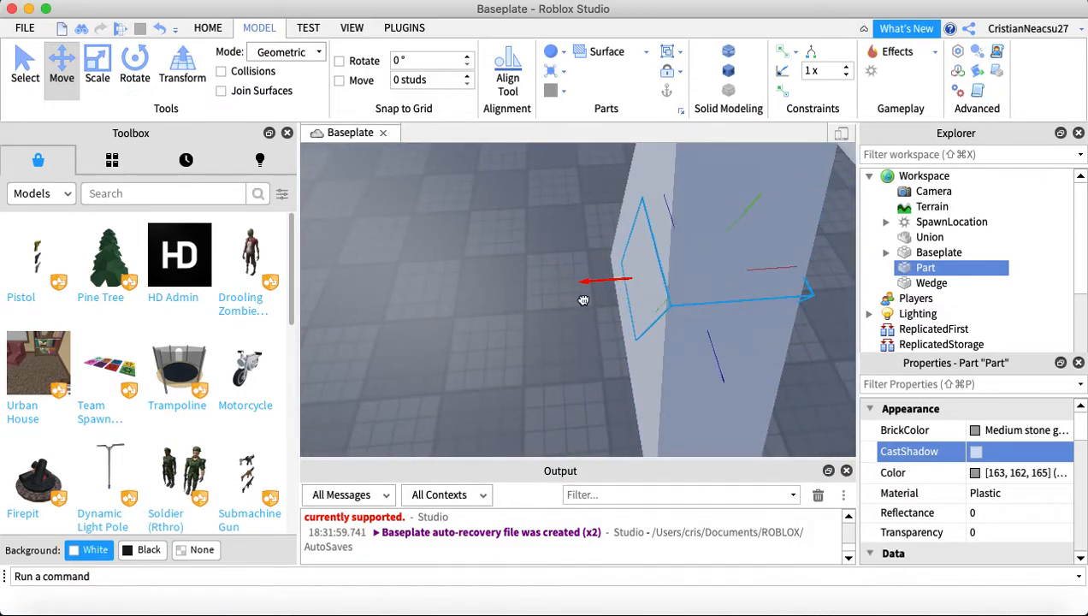
Negate the sphere inside the wedge with shadow casting off, and union it with the wedge
click(42, 51)
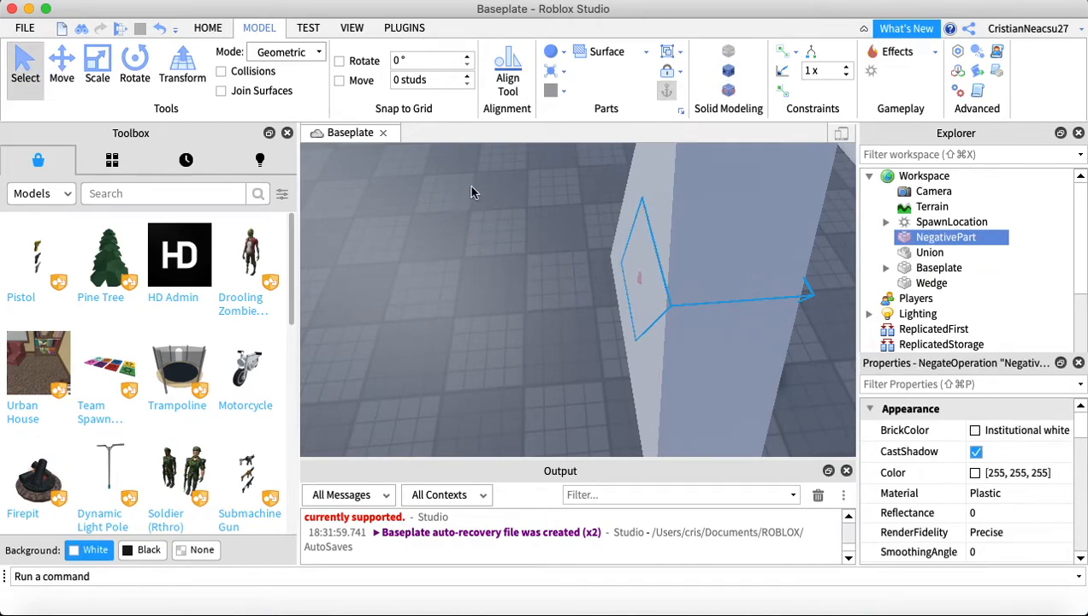
right_drag(452, 202, 466, 192)
scroll(466, 192, down, 10)
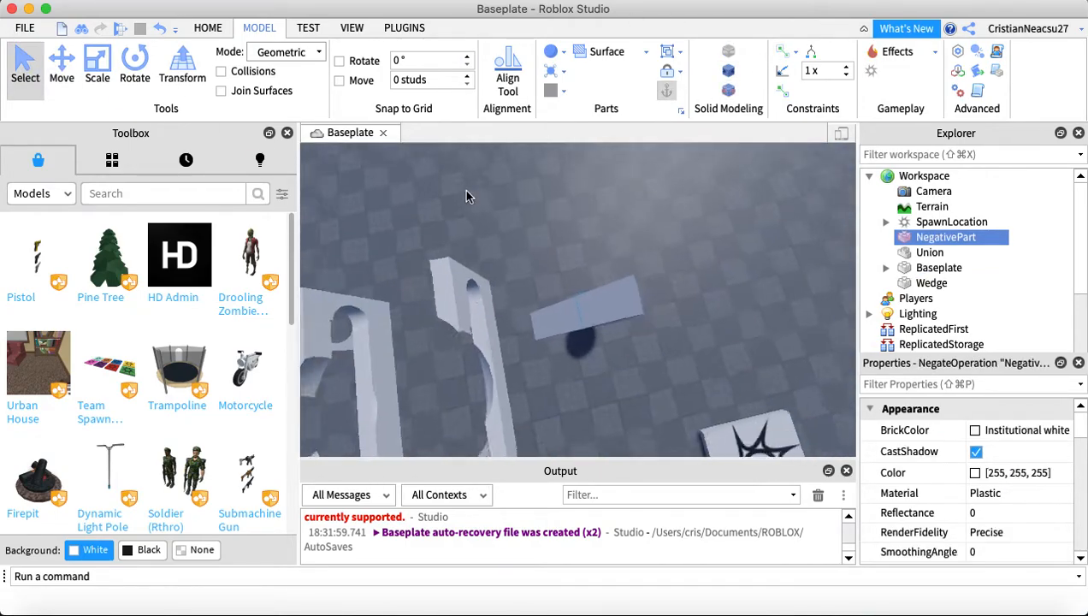
click(977, 454)
drag(533, 253, 688, 359)
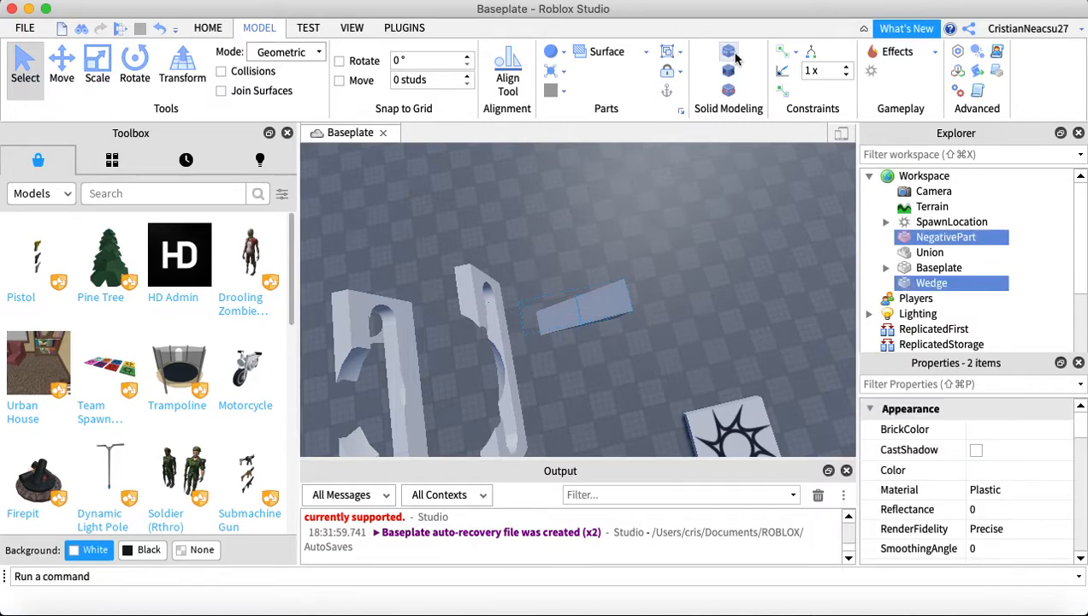
click(686, 266)
Disable shadow casting for the new wedge union and inspect its sides
scroll(672, 304, up, 5)
right_drag(672, 303, 626, 356)
click(455, 349)
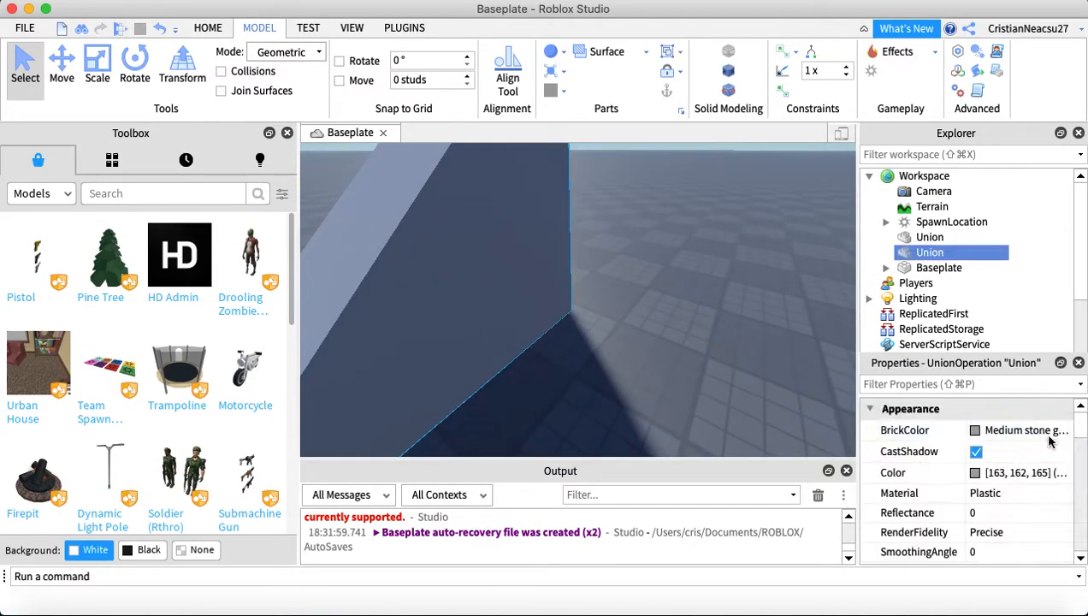
click(978, 452)
click(743, 328)
right_drag(742, 329, 738, 325)
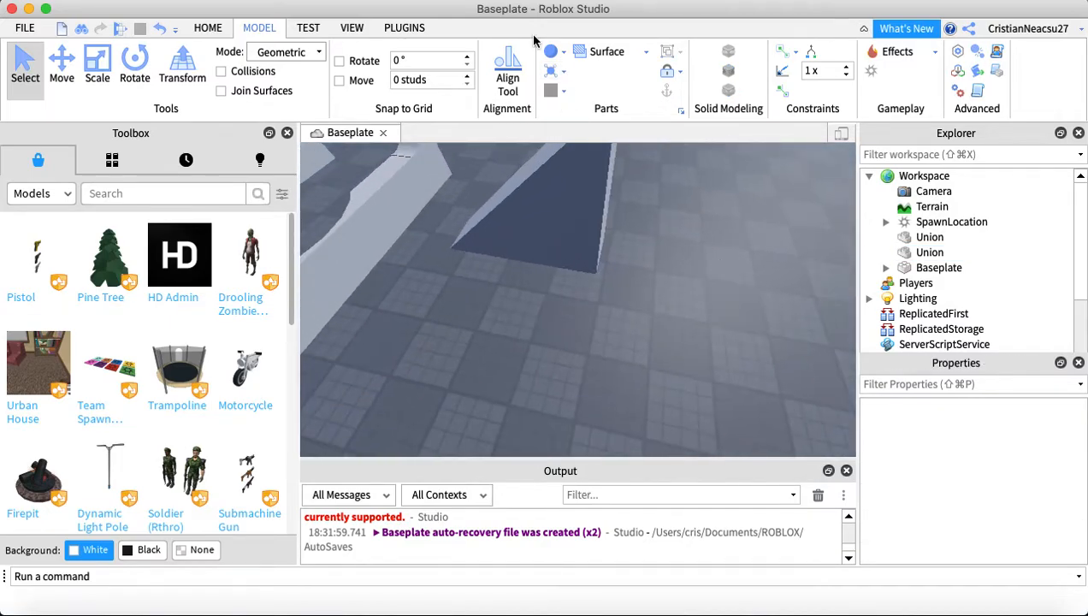
Insert another sphere next to the wedge union and enlarge it beyond the wedge's width
click(550, 53)
drag(577, 248, 494, 148)
click(96, 61)
right_drag(486, 183, 487, 185)
Move the new sphere so it bulges out of the middle of the wedge, and disable its shadow casting
click(72, 80)
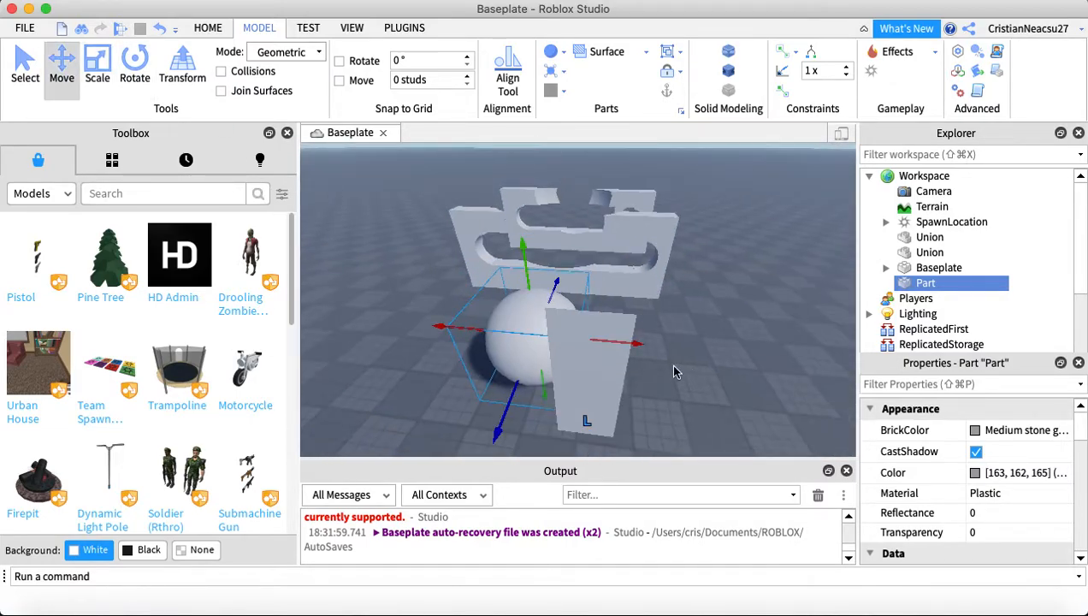
drag(622, 349, 658, 355)
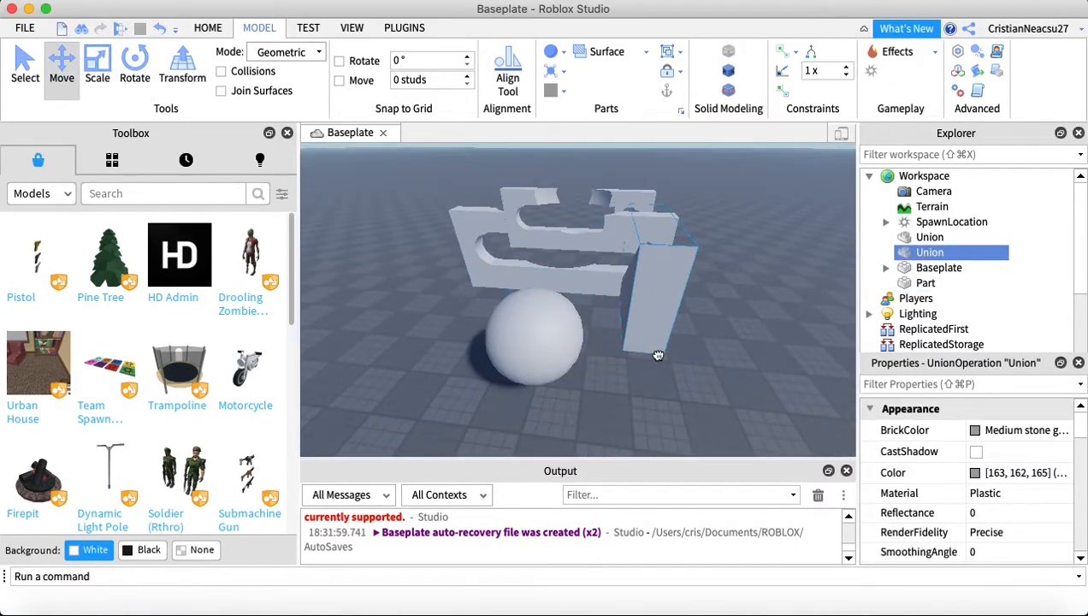
click(159, 29)
click(511, 343)
drag(677, 344, 712, 347)
click(977, 452)
right_drag(703, 376, 703, 375)
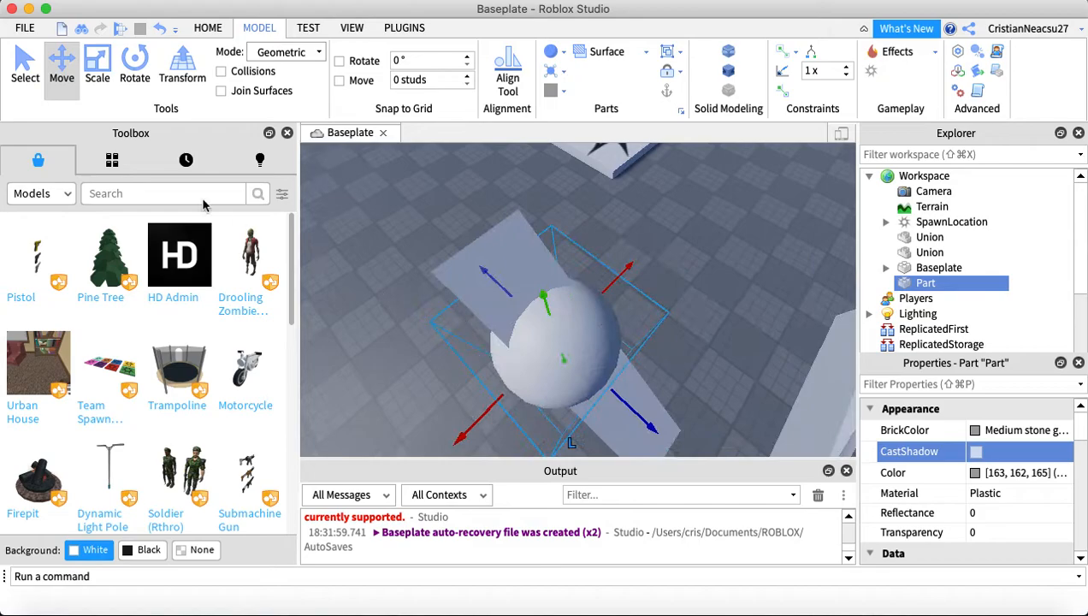
drag(622, 274, 626, 270)
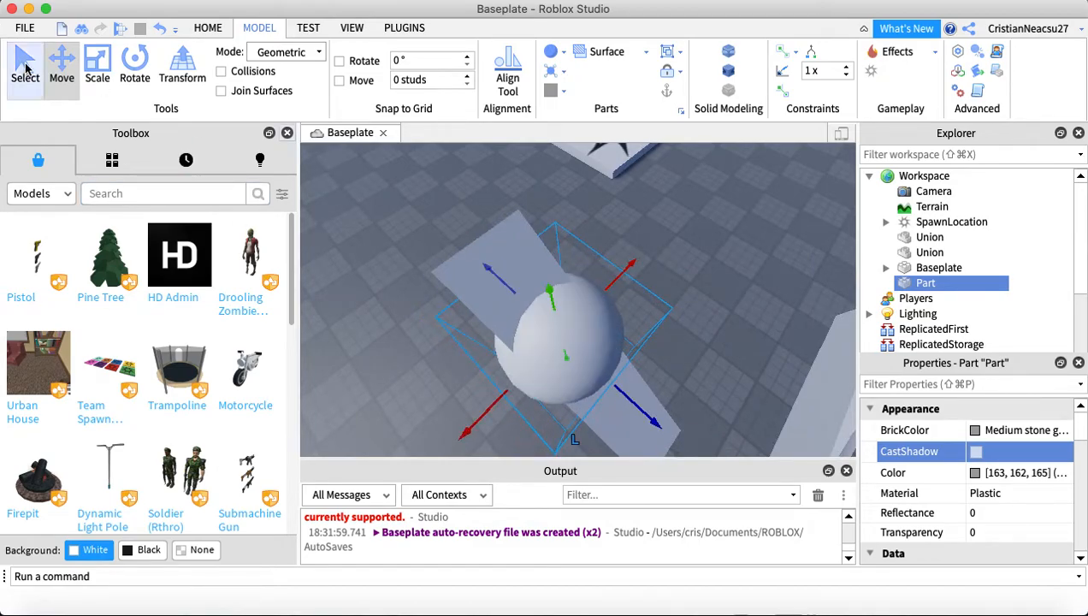
Negate the large sphere that overlaps the wedge
click(25, 69)
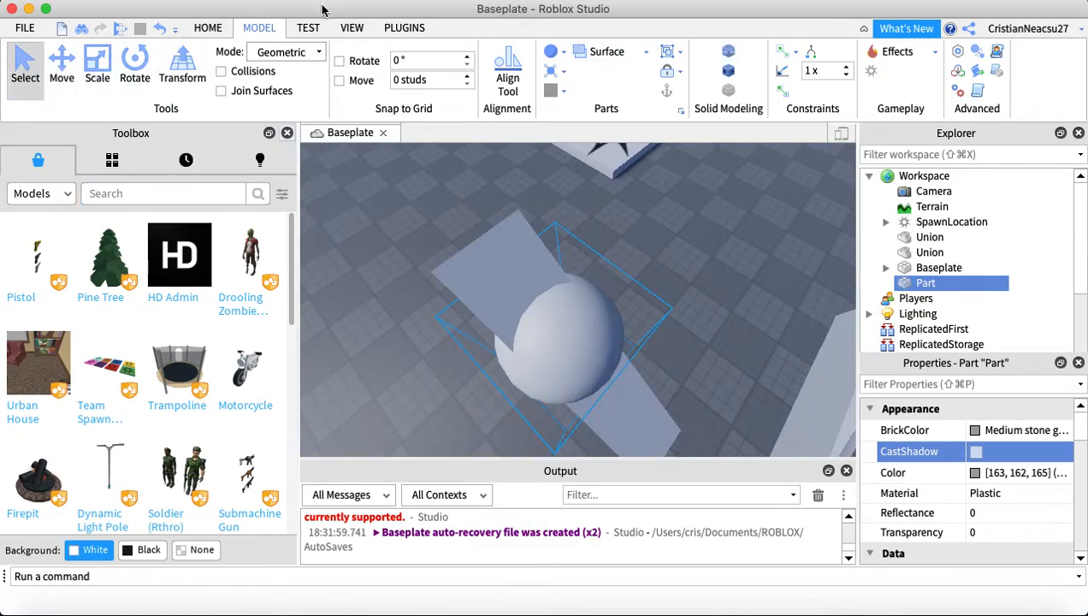
click(728, 76)
right_drag(641, 221, 590, 191)
scroll(590, 191, down, 4)
drag(570, 228, 617, 314)
click(728, 69)
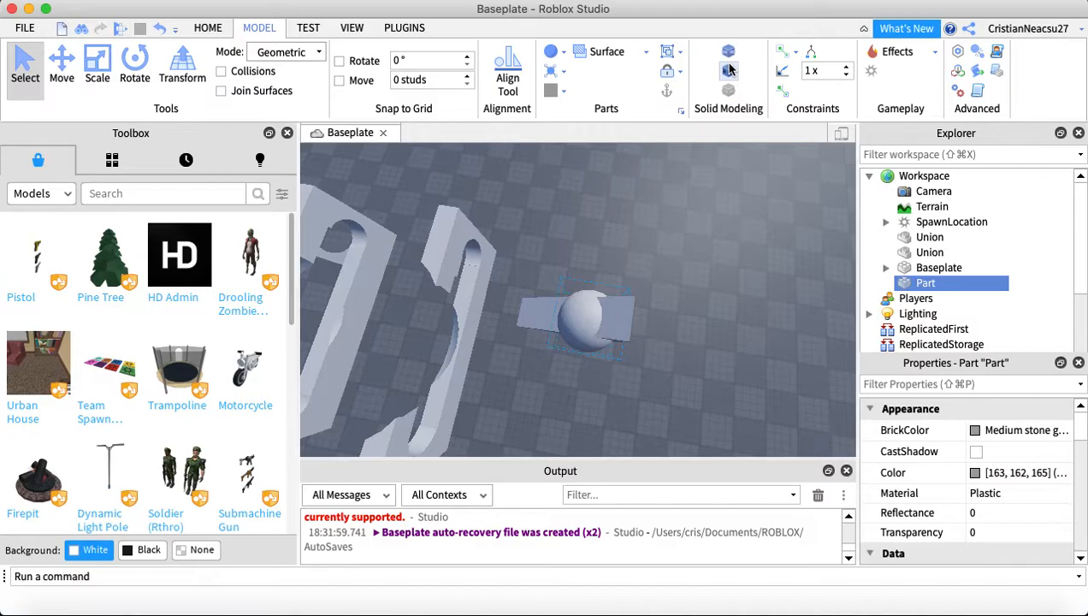
click(724, 75)
Union the negated sphere with the wedge to carve a round cut-out, keeping shadow casting disabled
drag(541, 255, 647, 367)
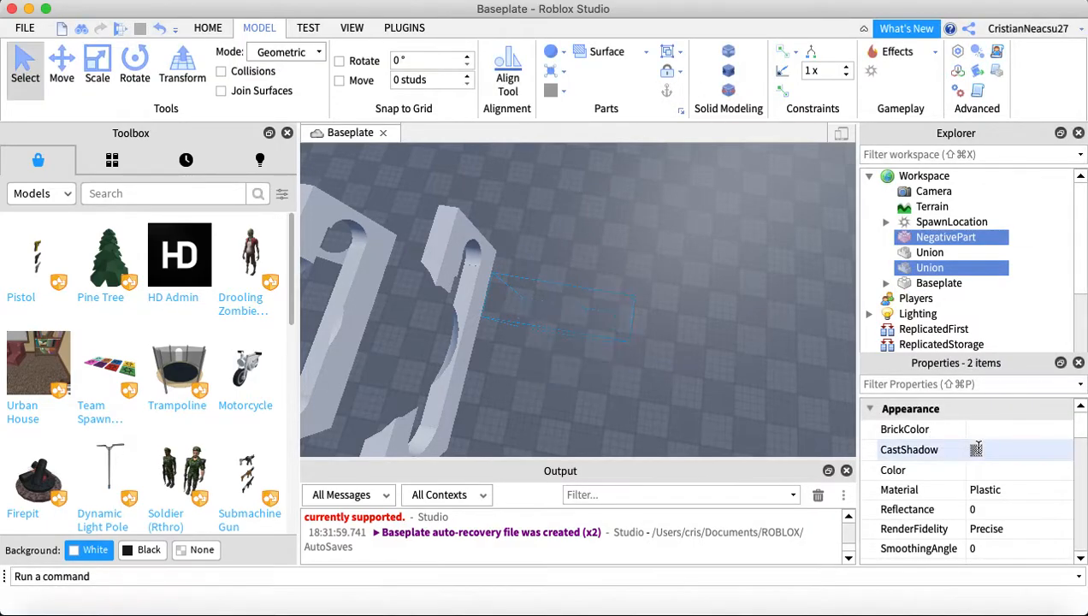
click(976, 450)
click(809, 268)
scroll(808, 268, up, 3)
right_drag(809, 269, 826, 267)
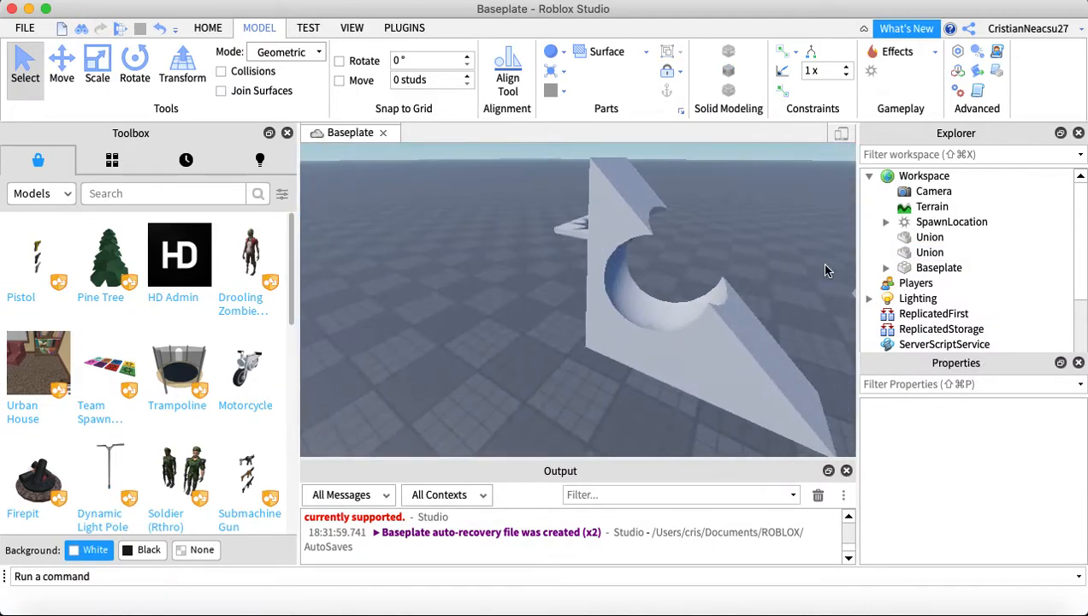
Insert a block on an empty area of the baseplate, scale it up, and disable its shadow casting
scroll(826, 266, down, 8)
right_drag(311, 174, 310, 175)
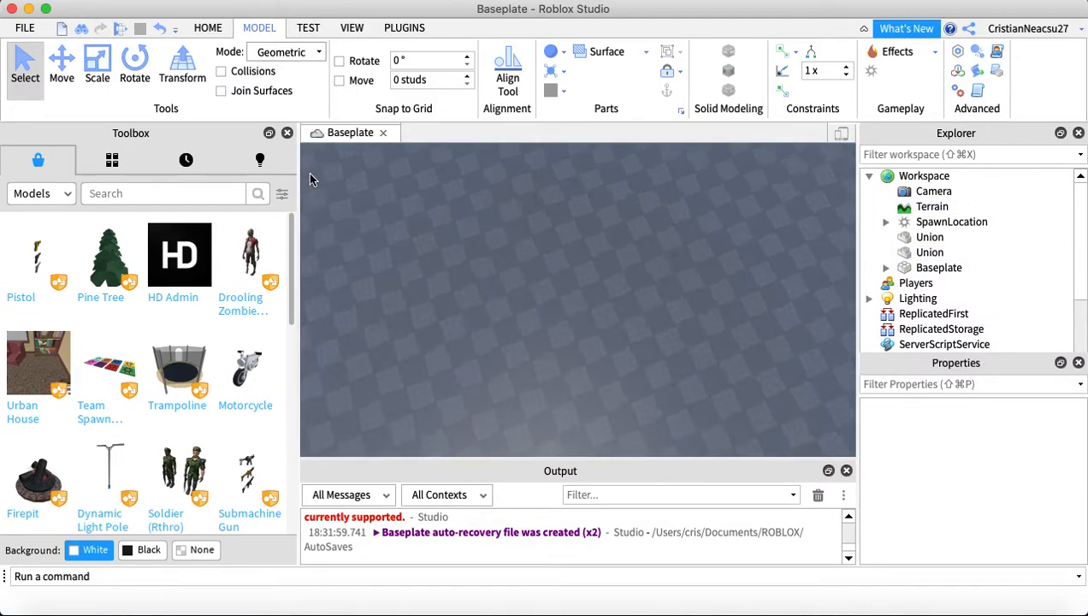
click(561, 54)
click(578, 75)
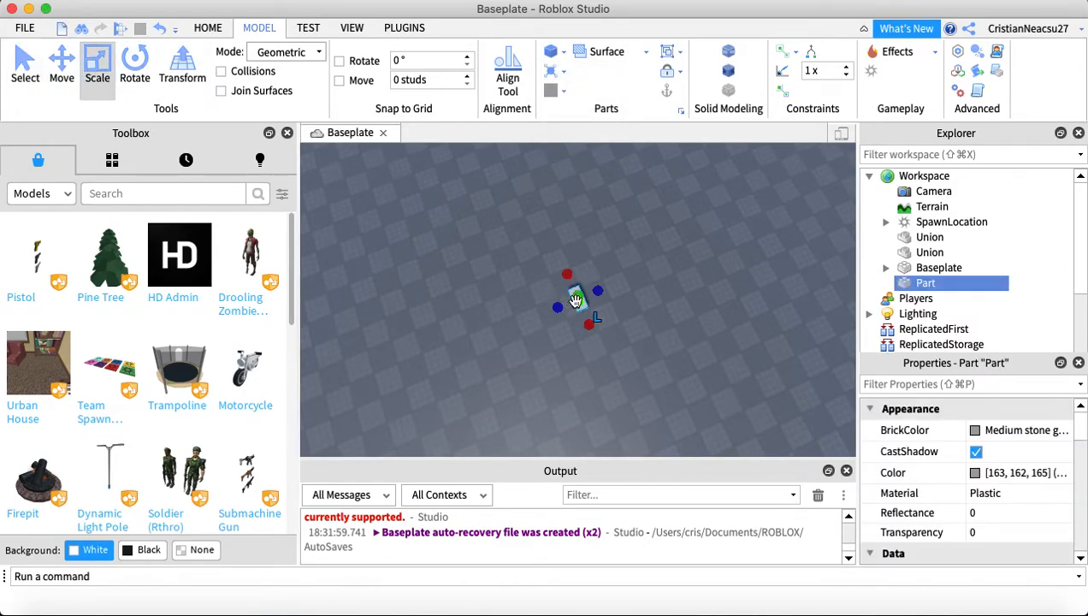
drag(578, 295, 597, 171)
right_drag(597, 171, 594, 174)
click(975, 450)
Extend the block's sides until it is far larger than the carved walls and wedge
drag(590, 216, 656, 376)
key(s)
key(d)
key(s)
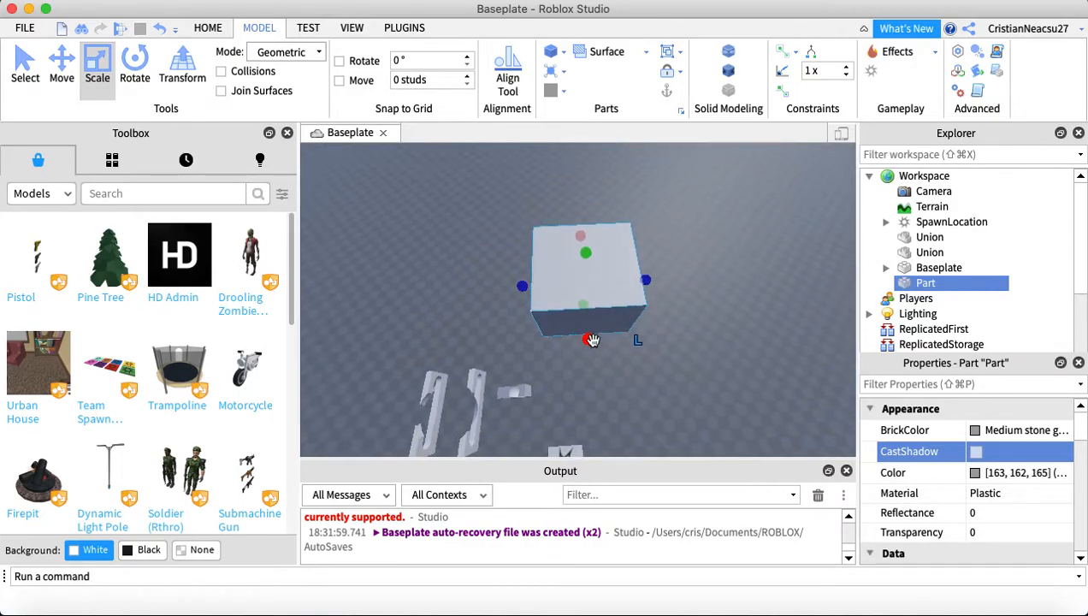
drag(591, 343, 591, 354)
Check the large block's proportions from the side and increase its height
click(764, 245)
key(w)
right_drag(739, 231, 739, 236)
key(s)
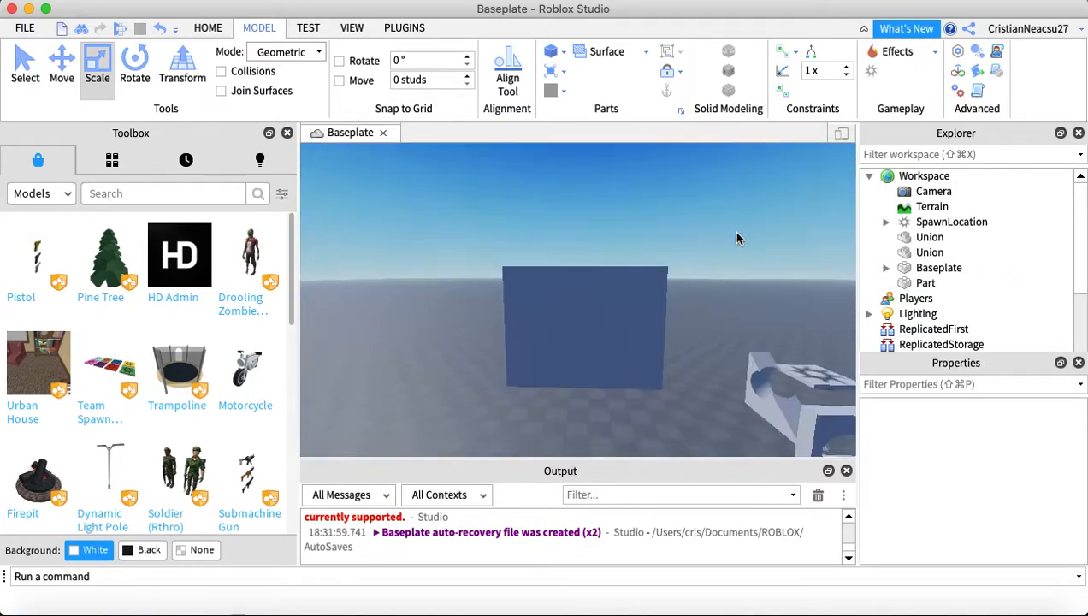
click(622, 272)
drag(591, 253, 593, 235)
Insert a sphere on the ground beside the large block and scale it up
key(w)
click(683, 224)
right_drag(687, 230, 688, 226)
key(s)
click(564, 53)
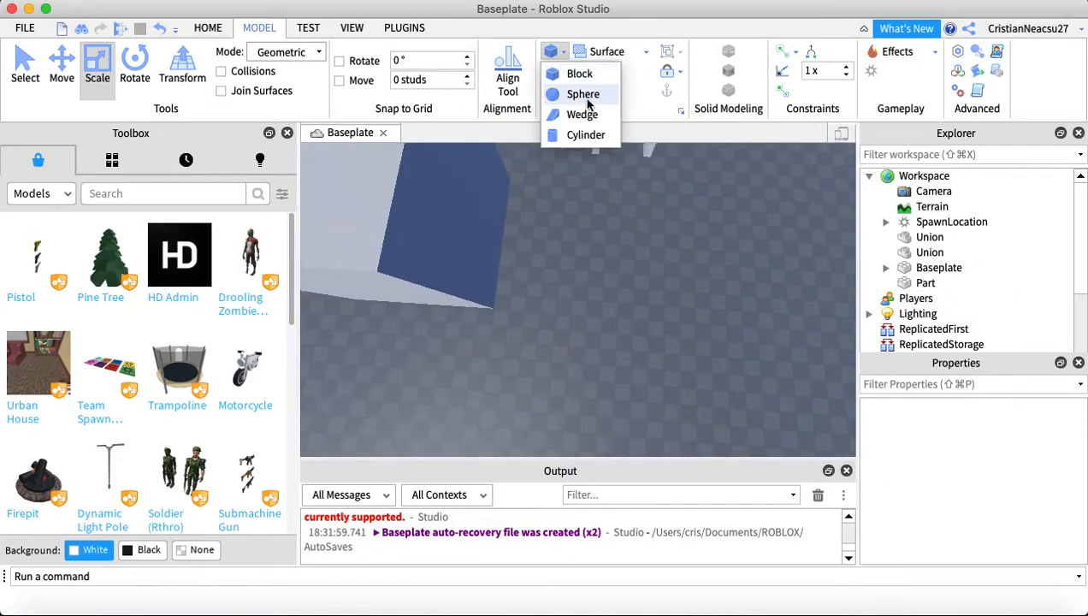
click(587, 99)
drag(576, 294, 568, 254)
right_drag(555, 252, 553, 252)
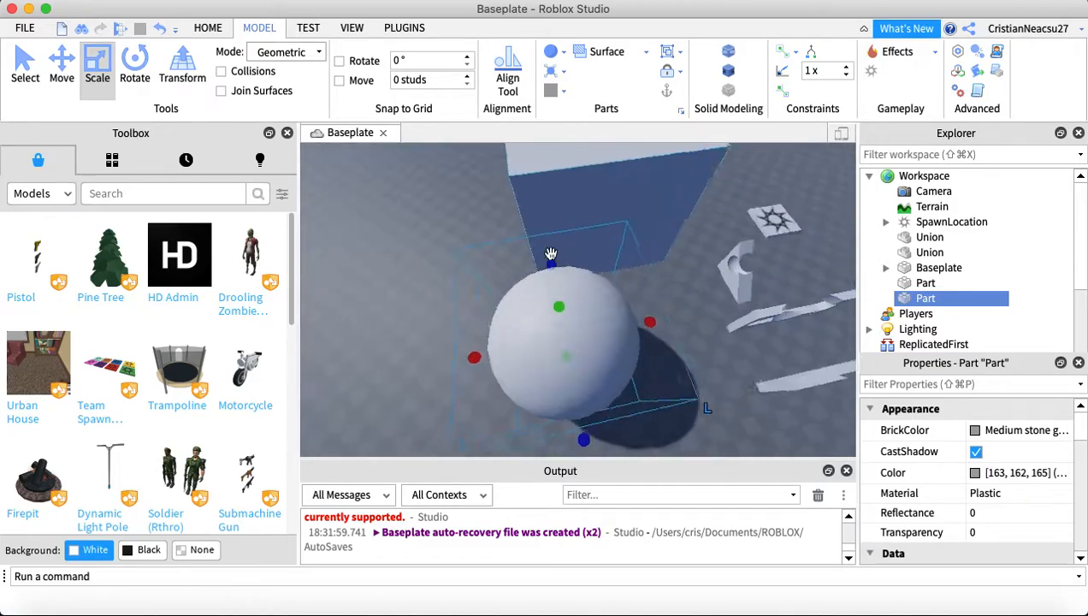
Reposition the sphere next to the block and enlarge it until it is nearly as big as the block
key(s)
drag(493, 327, 568, 338)
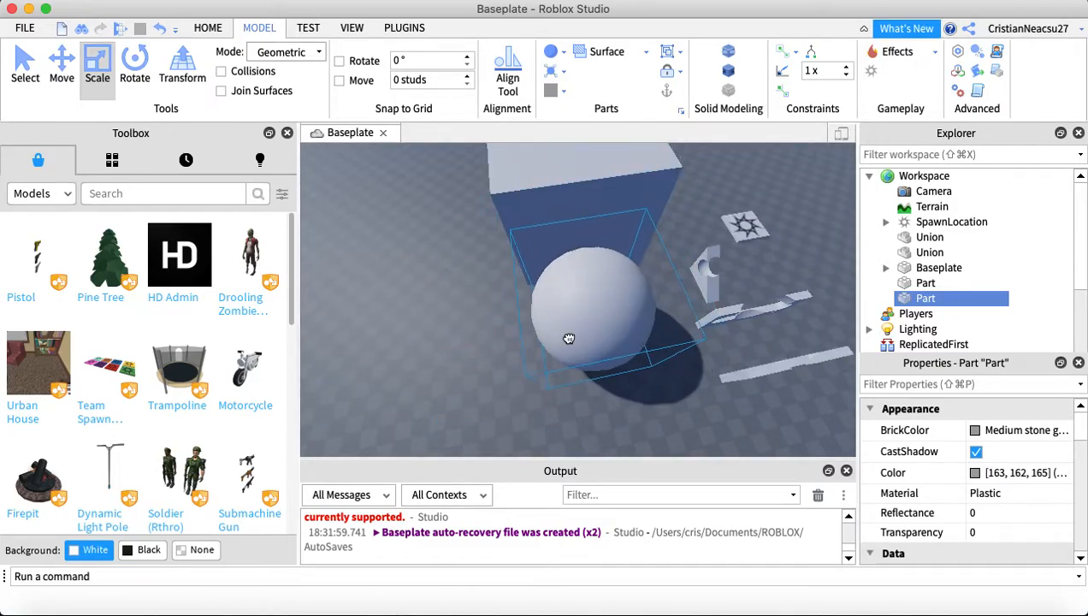
drag(606, 267, 609, 220)
right_drag(518, 194, 522, 194)
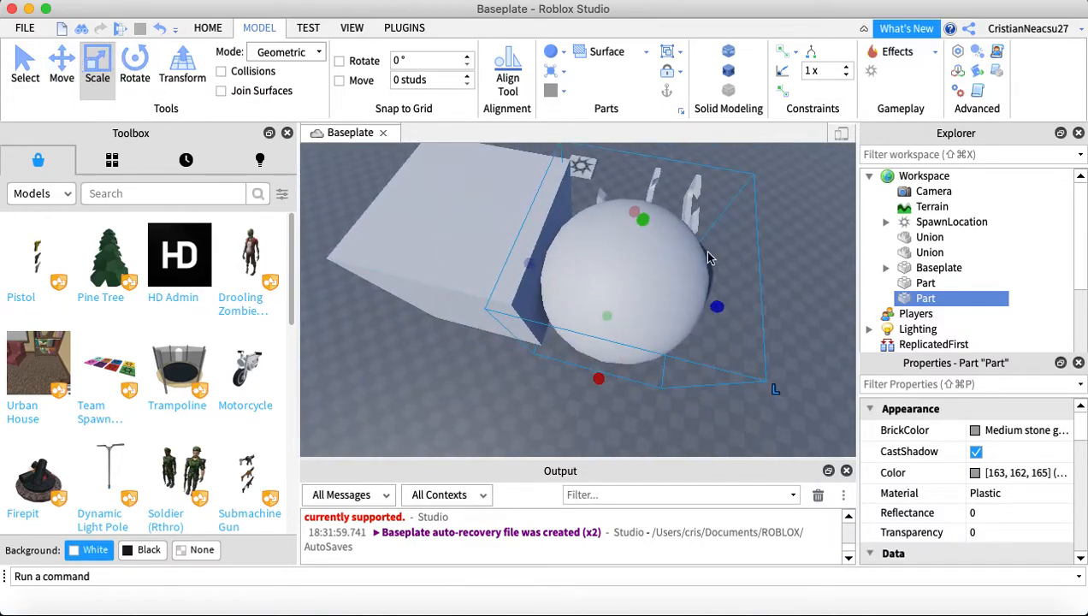
drag(651, 223, 654, 188)
Move the sphere into the block so it protrudes from the top, align the block under it, and disable the sphere's shadow
key(super+2)
drag(784, 316, 607, 283)
right_drag(607, 283, 611, 276)
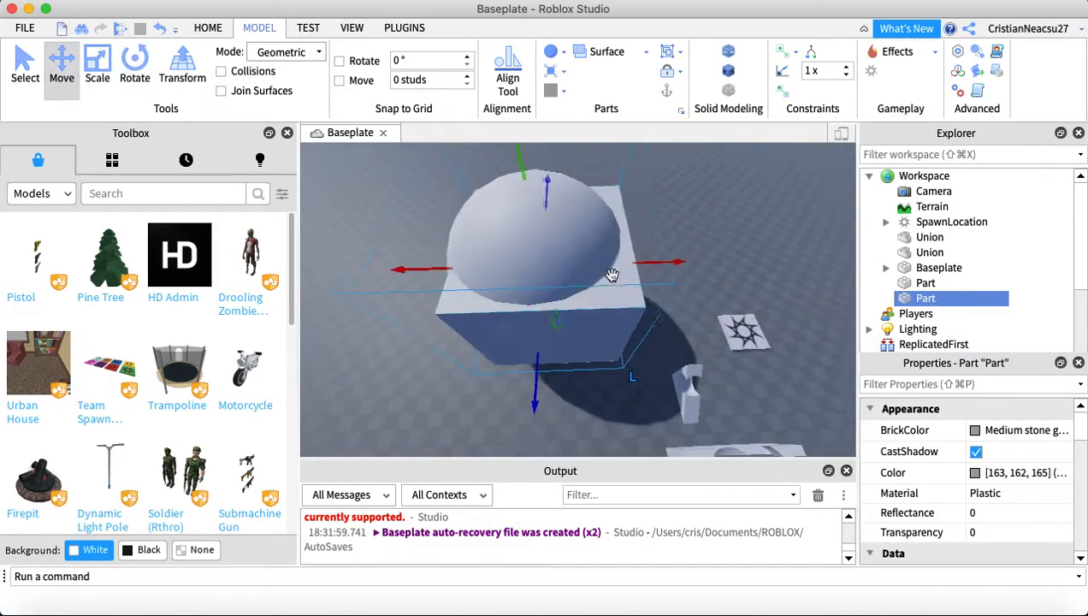
drag(639, 263, 649, 269)
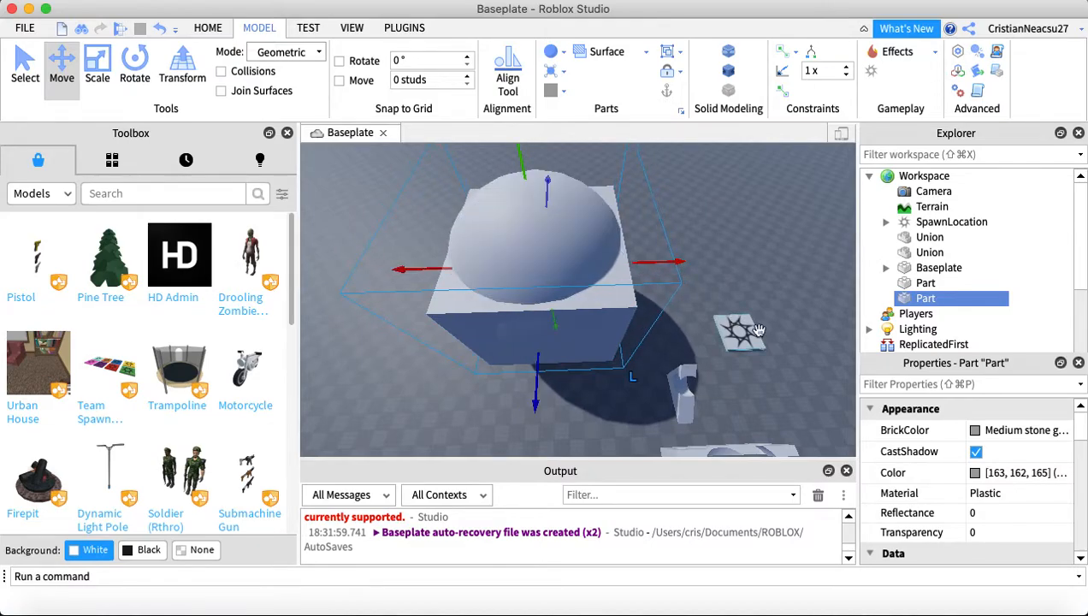
click(976, 451)
Adjust the sphere's size so it covers most of the block's top with only the corners showing
click(97, 64)
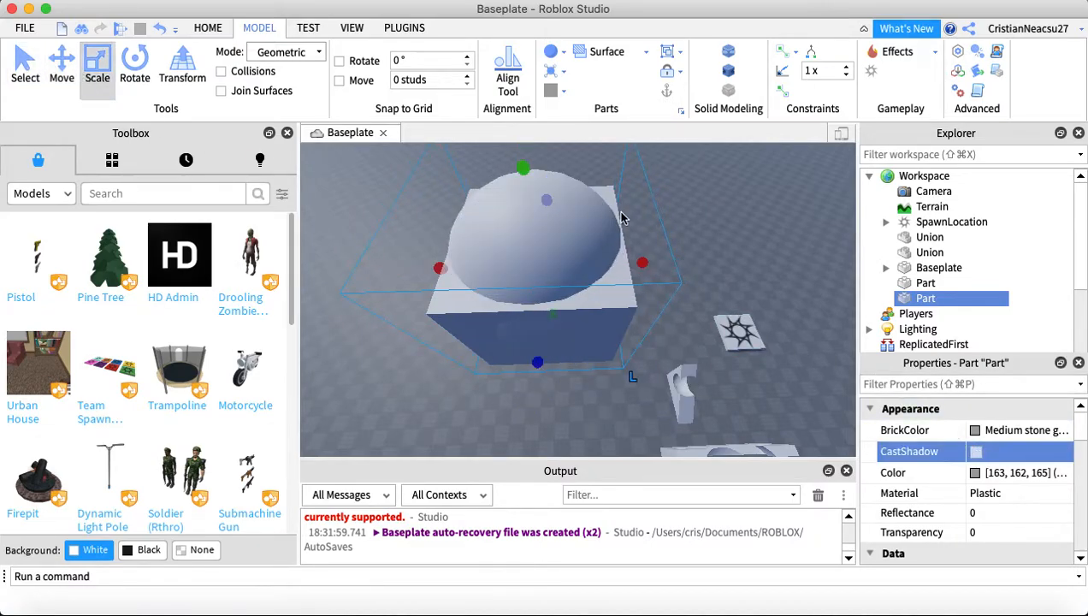
drag(523, 170, 515, 147)
scroll(663, 246, down, 5)
click(688, 237)
right_drag(688, 237, 688, 236)
click(610, 244)
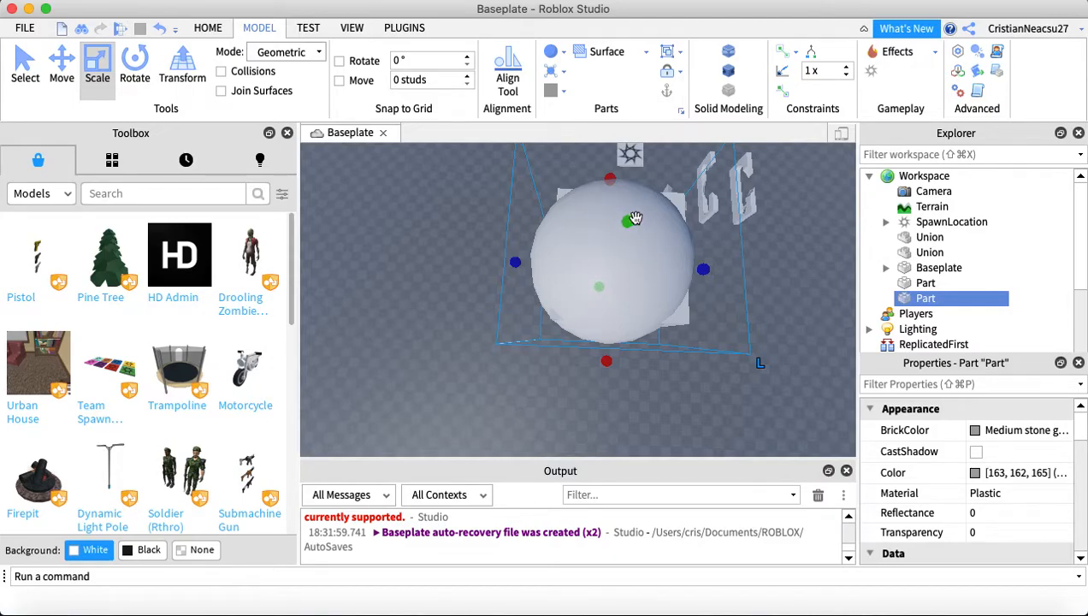
drag(628, 221, 617, 227)
right_drag(618, 226, 615, 226)
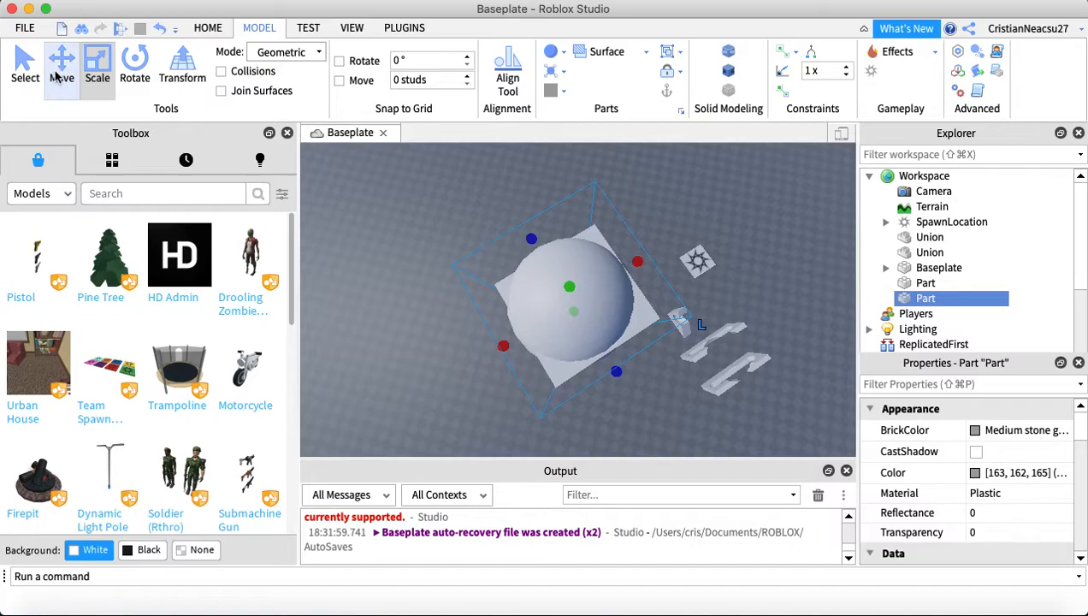
Shift the sphere slightly along both horizontal axes to centre it over the block, leaving the corners exposed
click(57, 77)
drag(621, 383, 623, 388)
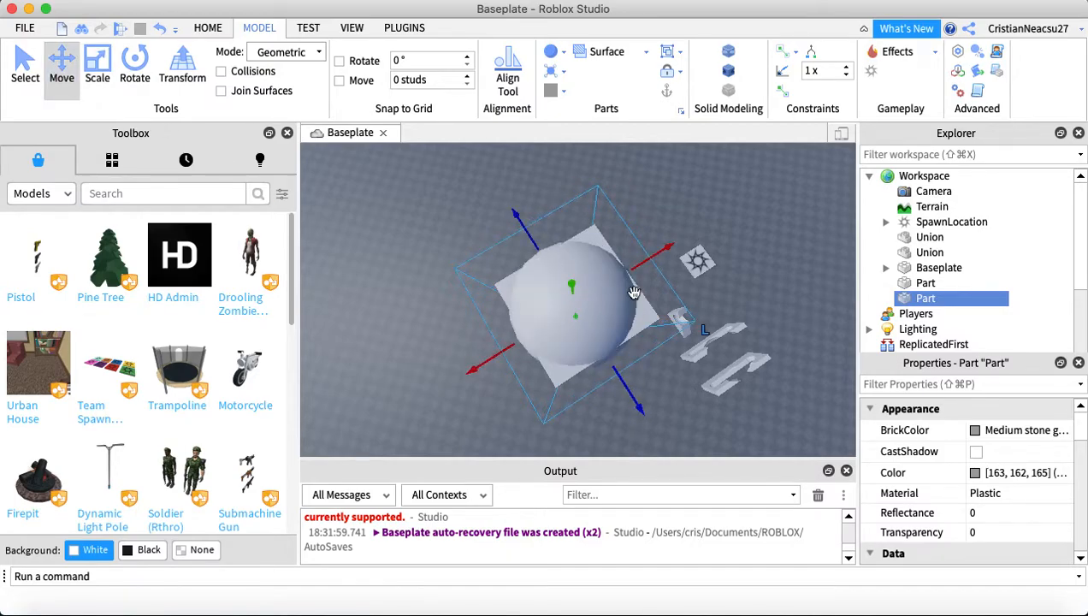
drag(643, 266, 647, 274)
click(456, 212)
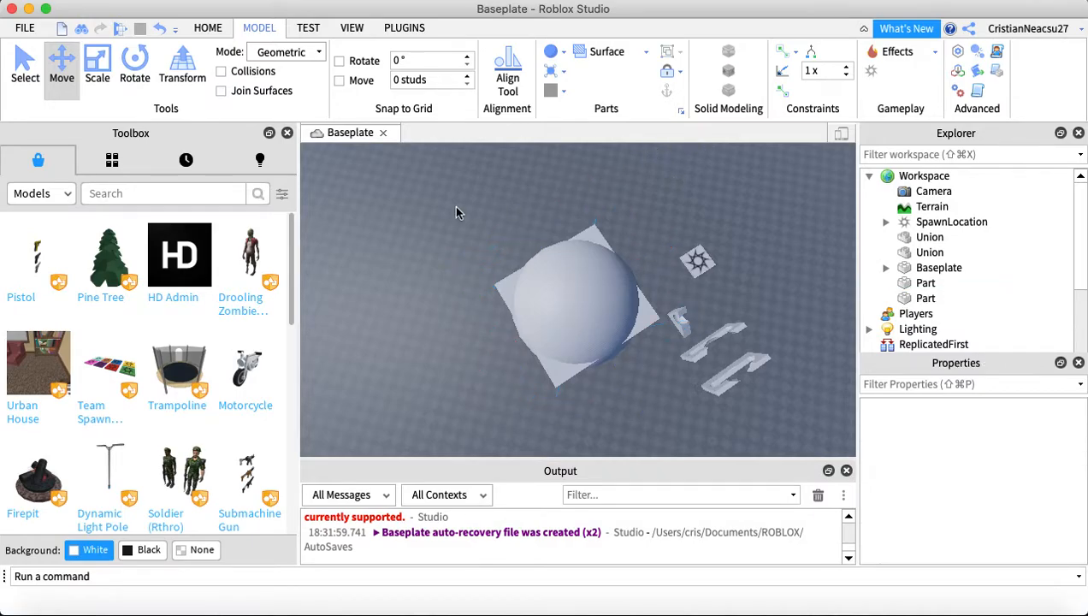
Negate the sphere, subtract it from the block with Union, and turn off the resulting union's shadow
click(587, 299)
right_drag(655, 195, 651, 194)
key(w)
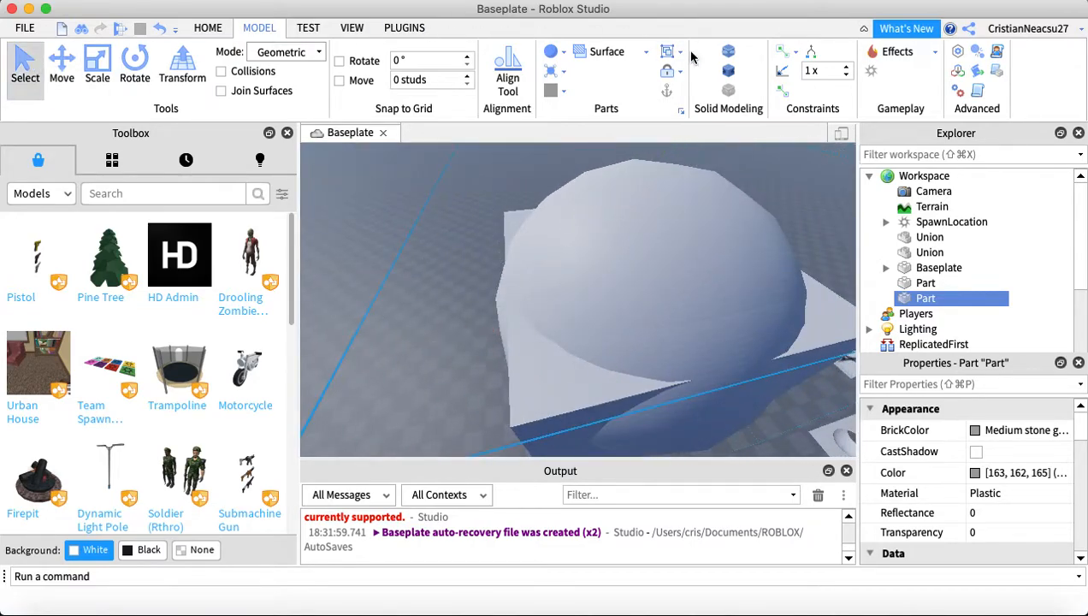
click(729, 71)
right_drag(539, 153, 536, 159)
drag(462, 146, 634, 328)
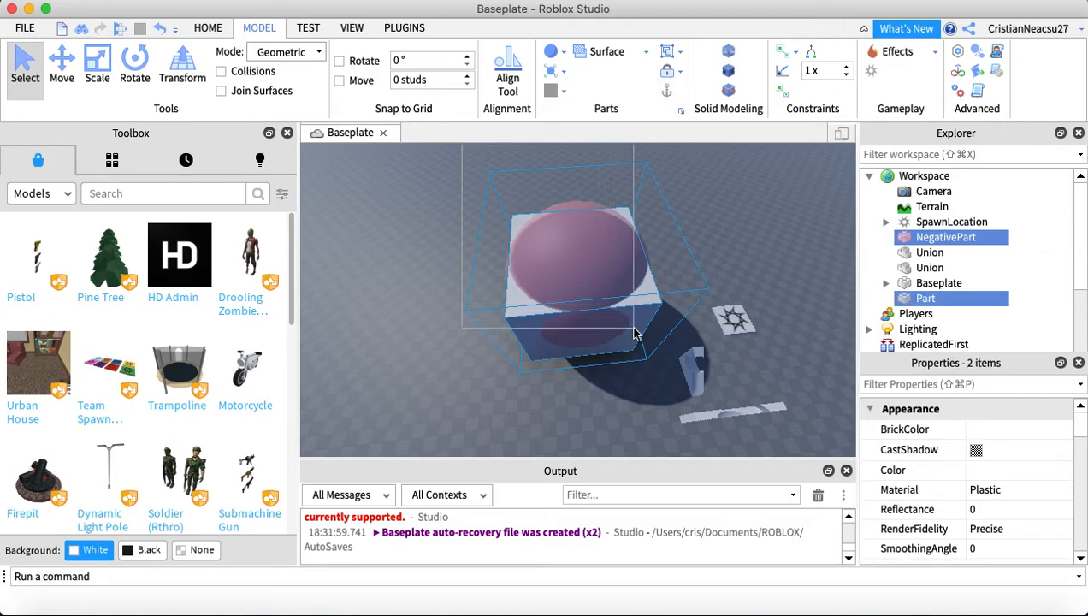
click(727, 51)
click(977, 452)
click(727, 227)
Examine the hollowed block and the carved walls and wedge from several angles
key(w)
right_drag(728, 227, 696, 197)
key(s)
key(a)
key(w)
key(s)
key(w)
key(a)
key(d)
key(s)
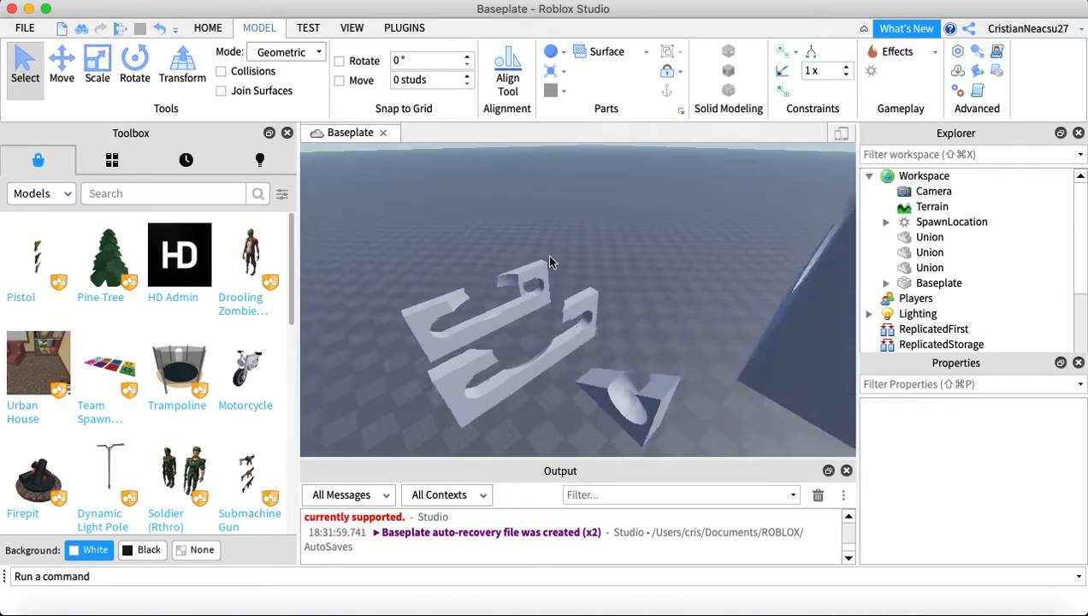
Move the carved walls union into the hollowed block so it sits across the curved inner floor
drag(457, 257, 582, 289)
drag(534, 364, 488, 360)
drag(487, 289, 571, 344)
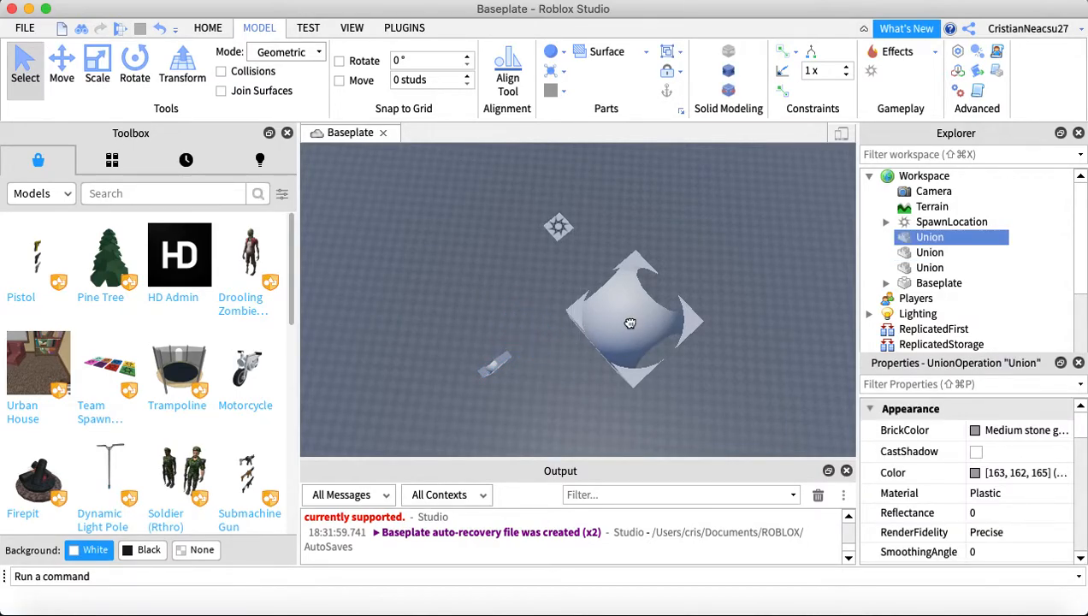
drag(643, 324, 604, 270)
drag(624, 311, 496, 274)
scroll(600, 287, up, 5)
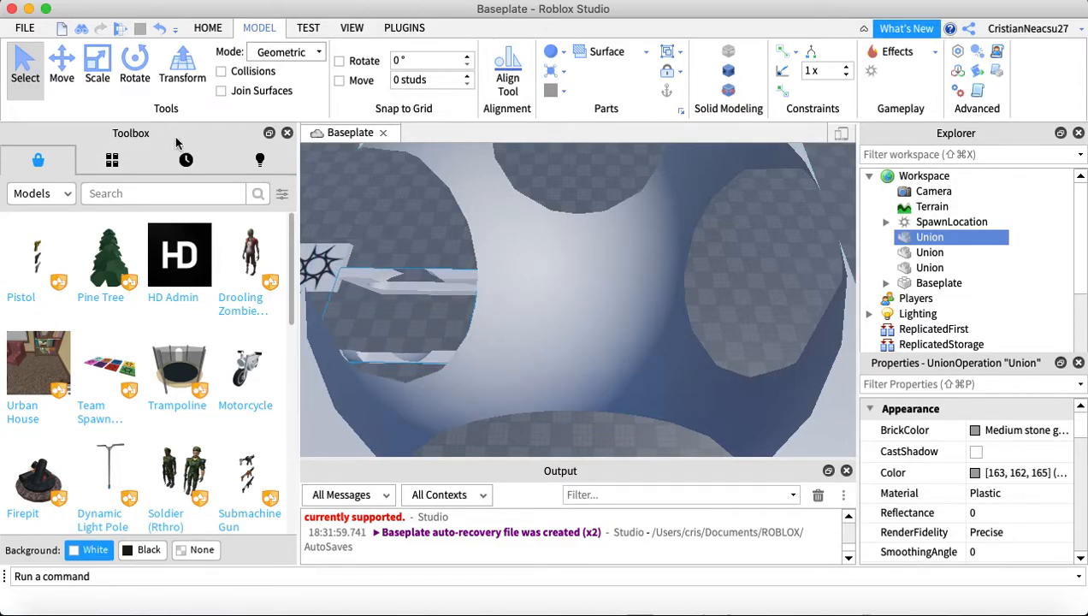
click(61, 64)
drag(543, 321, 692, 316)
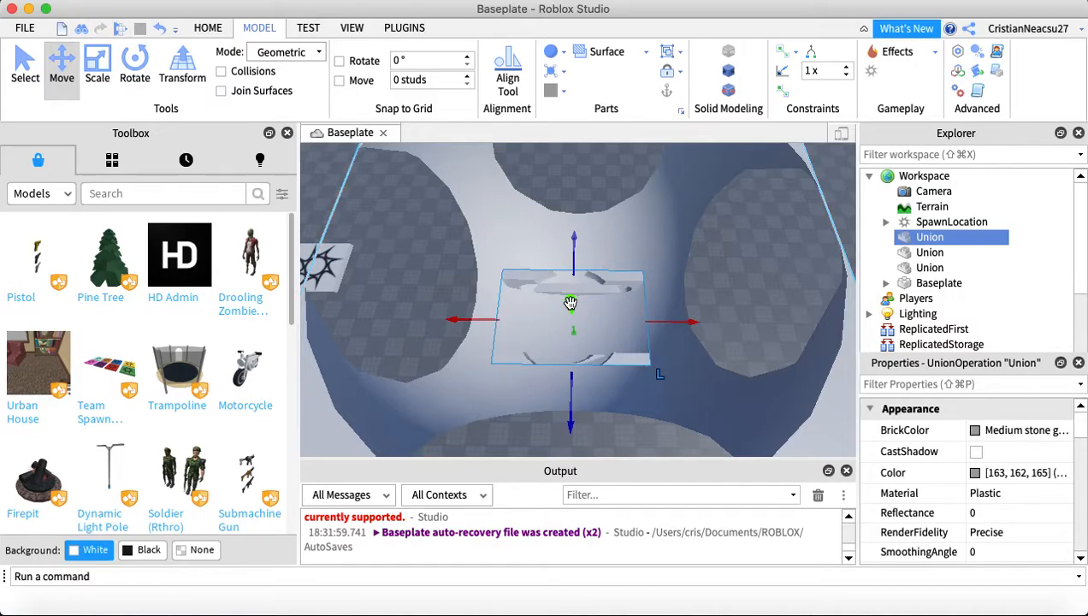
Negate the carved walls and subtract them from the hollowed block with Union
click(26, 78)
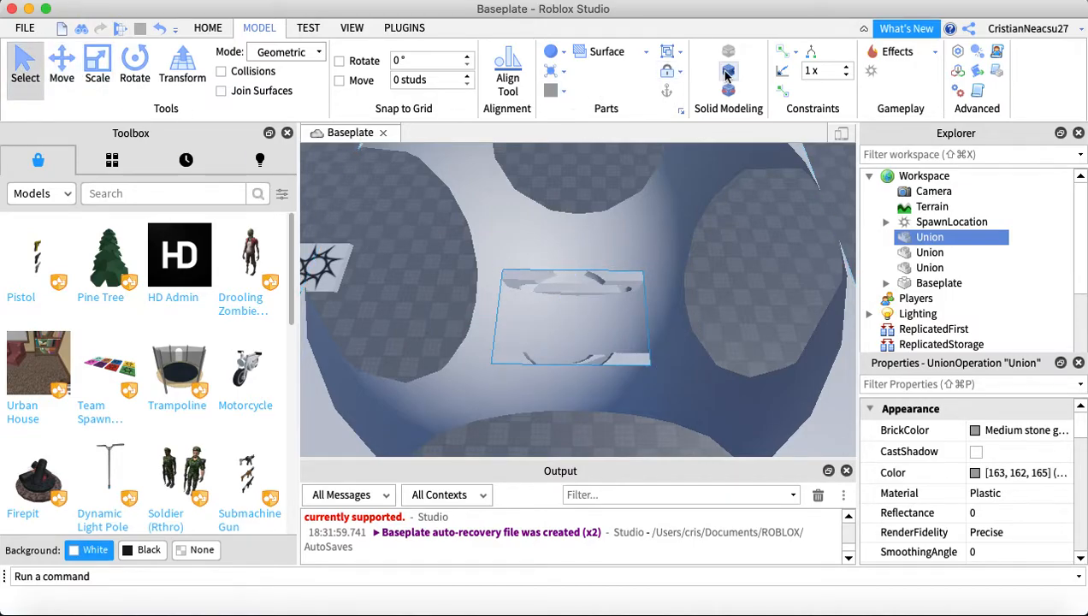
scroll(695, 260, down, 6)
right_drag(695, 260, 499, 150)
click(473, 172)
drag(473, 186, 677, 358)
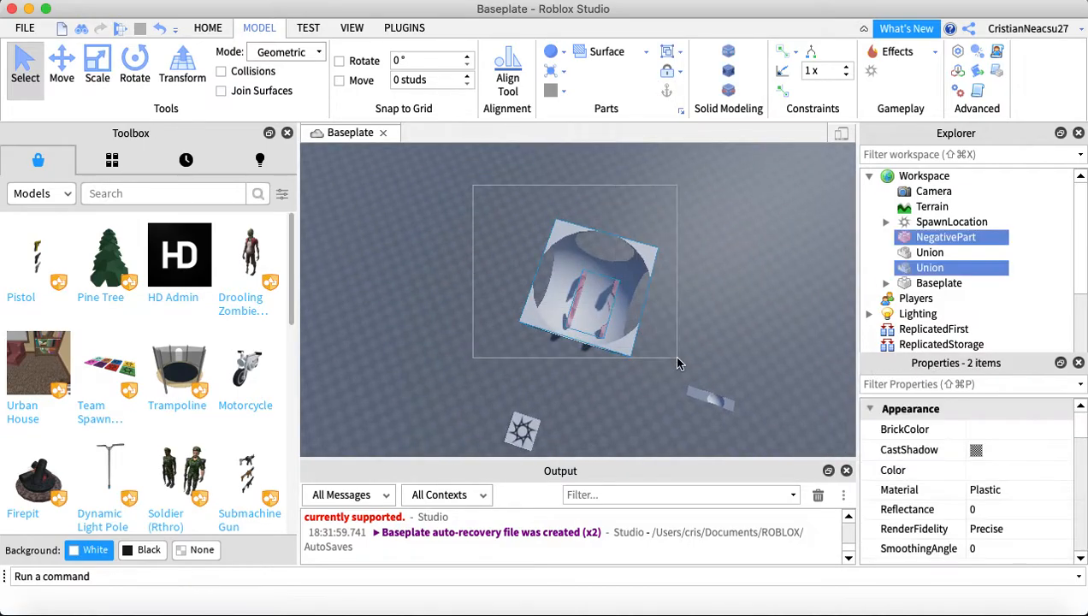
click(728, 52)
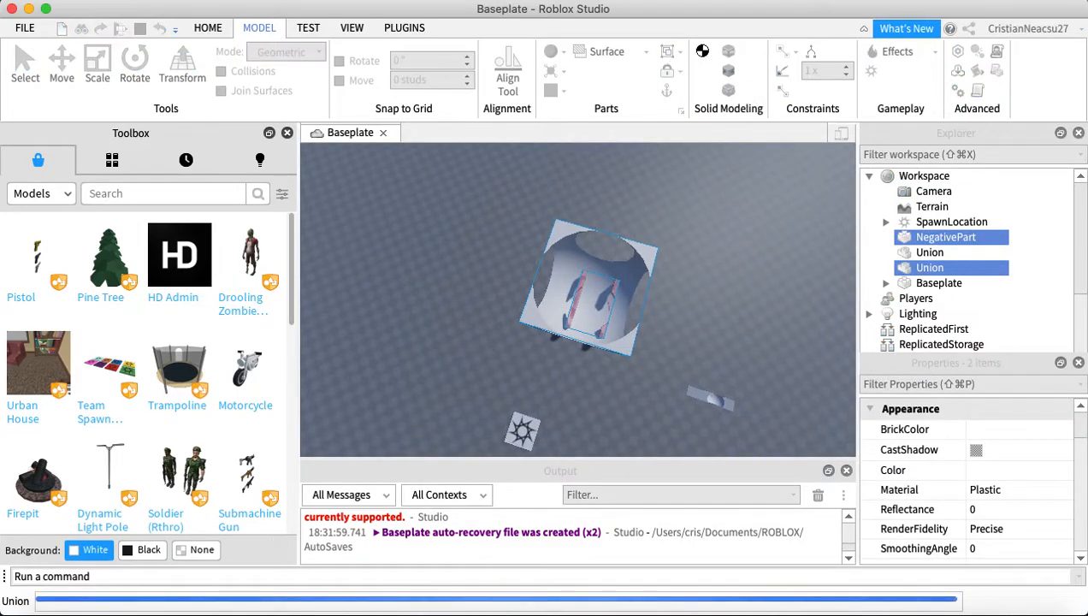
Turn off shadow casting for the block union with the wall-shaped cuts
right_drag(652, 247, 648, 244)
click(648, 244)
scroll(648, 244, up, 2)
click(549, 299)
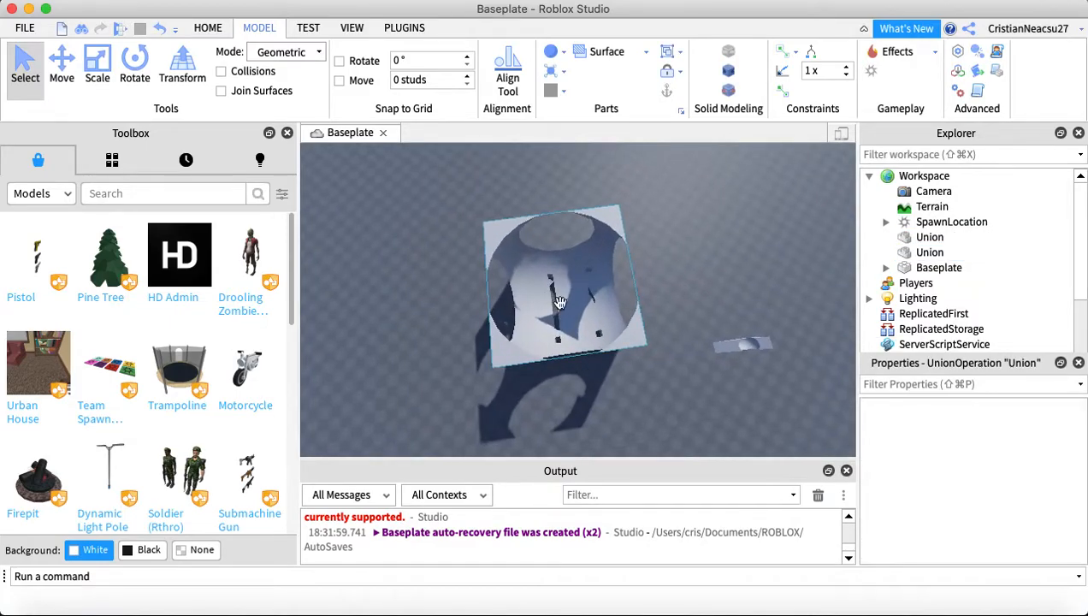
click(975, 451)
click(690, 246)
Move the carved wedge into the hollowed block and scale it up until it extends through opposite sides
scroll(690, 246, up, 5)
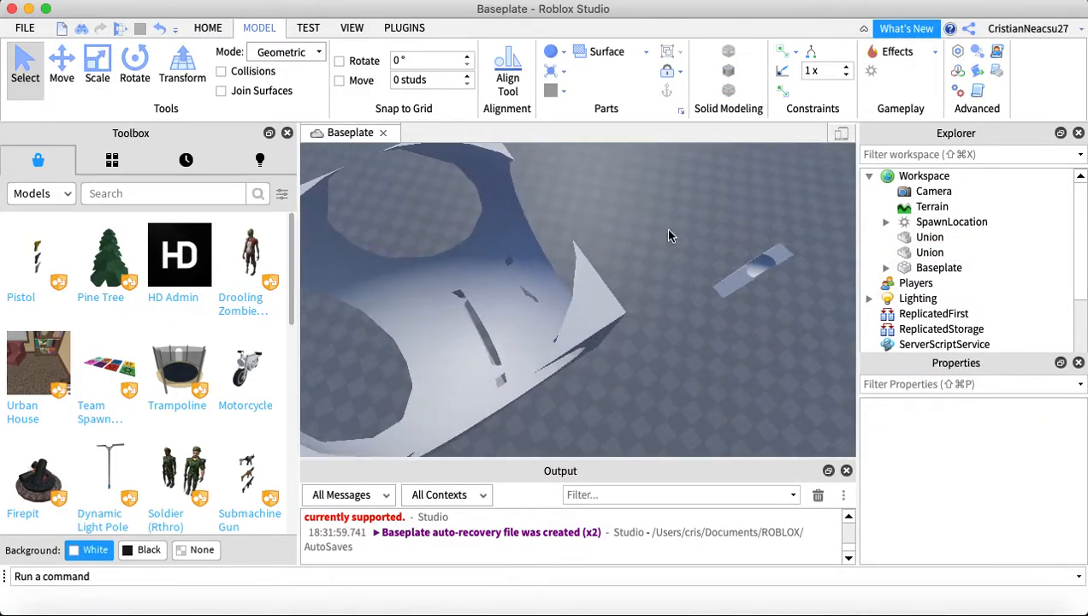
drag(759, 263, 517, 322)
key(a)
click(103, 54)
drag(539, 335, 463, 274)
scroll(577, 301, down, 5)
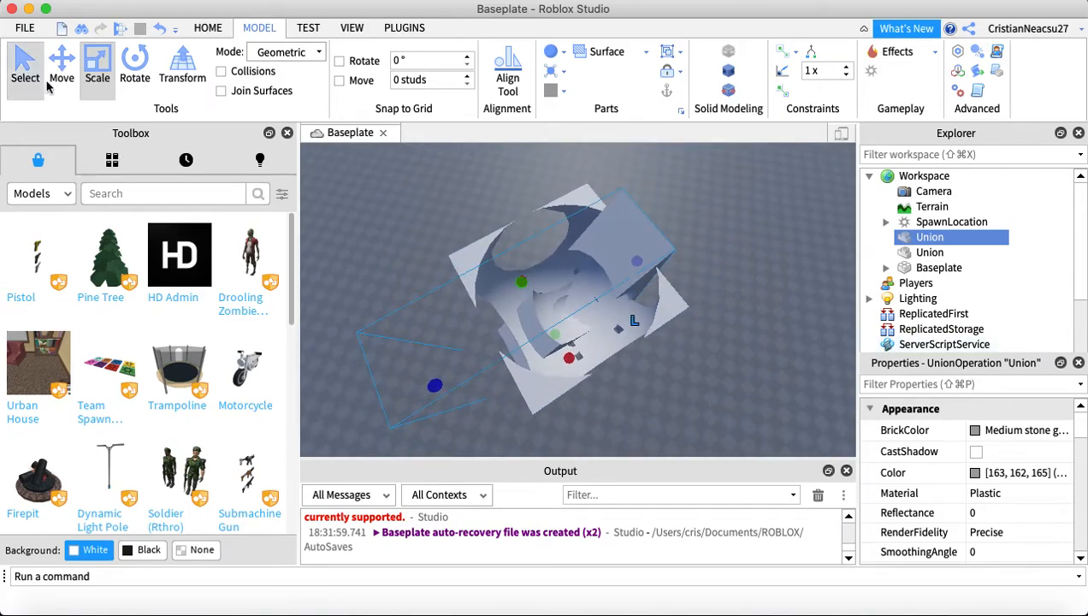
Negate the enlarged wedge and duplicate the negative part
click(26, 77)
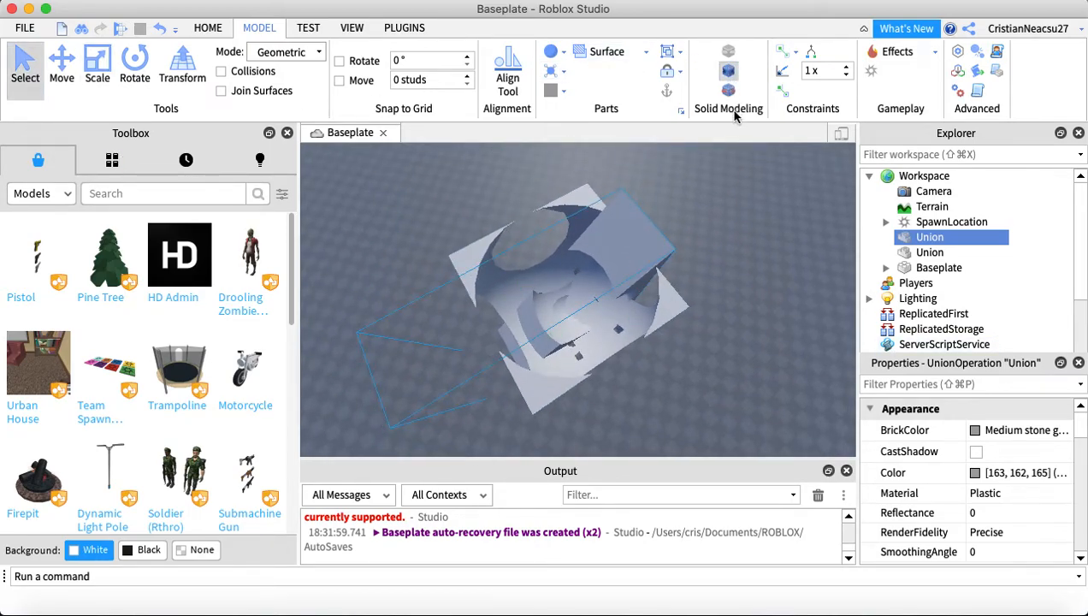
right_click(618, 242)
click(653, 94)
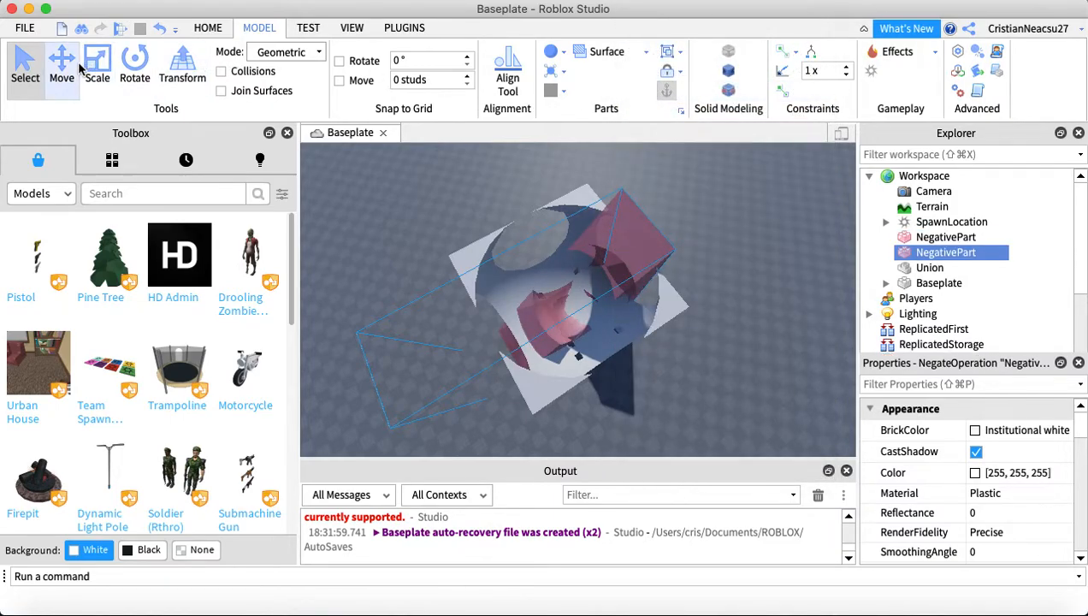
Rotate the duplicated negative wedge about a quarter turn horizontally and shift it to the middle of the block
click(135, 67)
drag(582, 347, 276, 227)
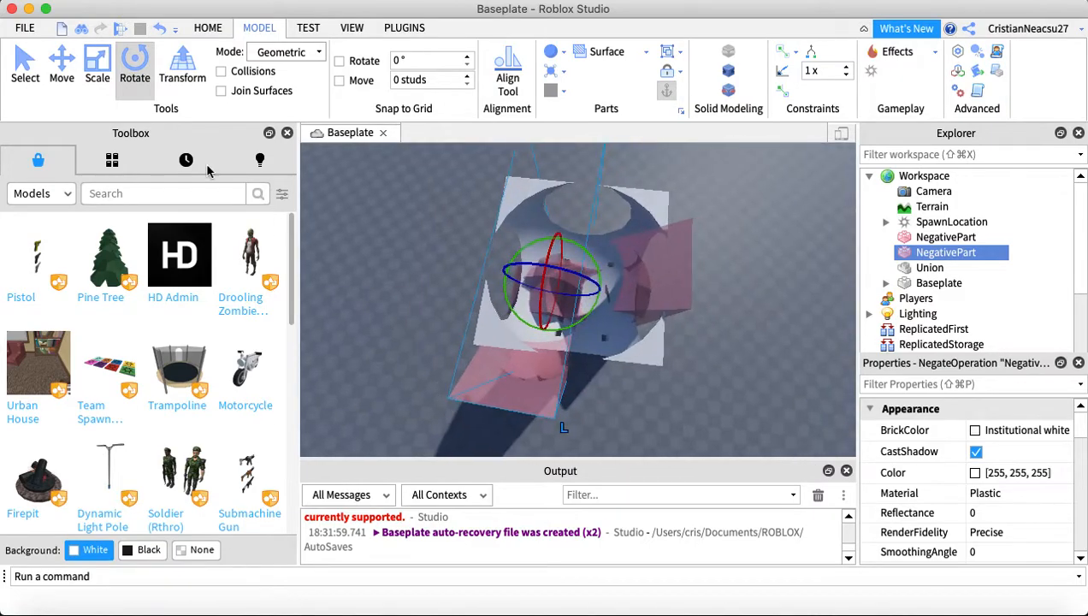
click(61, 67)
drag(593, 294, 618, 298)
Duplicate the rotated negative wedge, turn the copy another quarter turn, and align it through the third side of the block
right_click(569, 345)
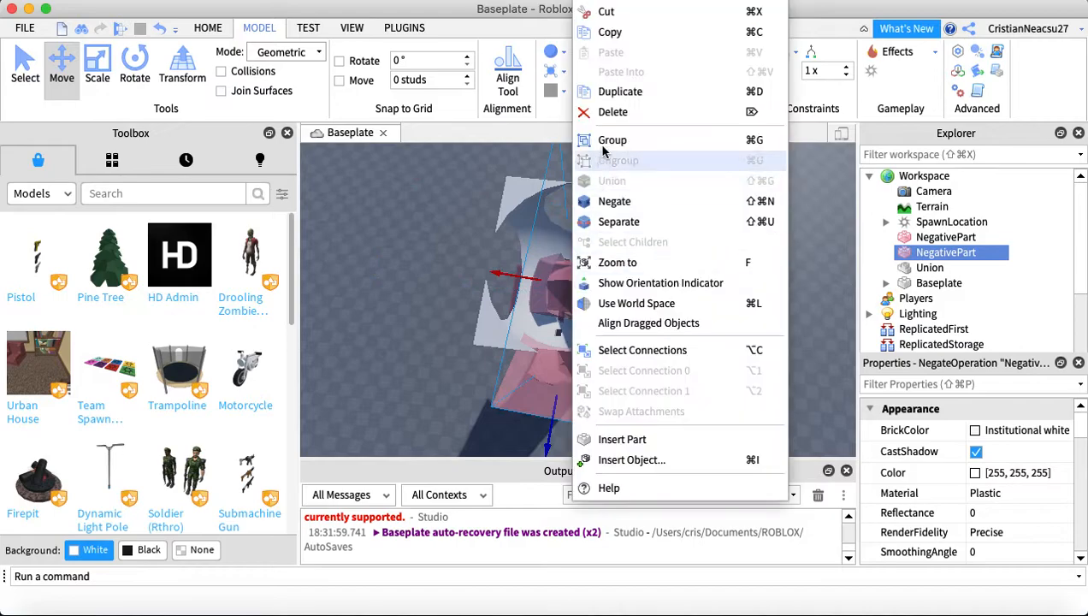
click(620, 91)
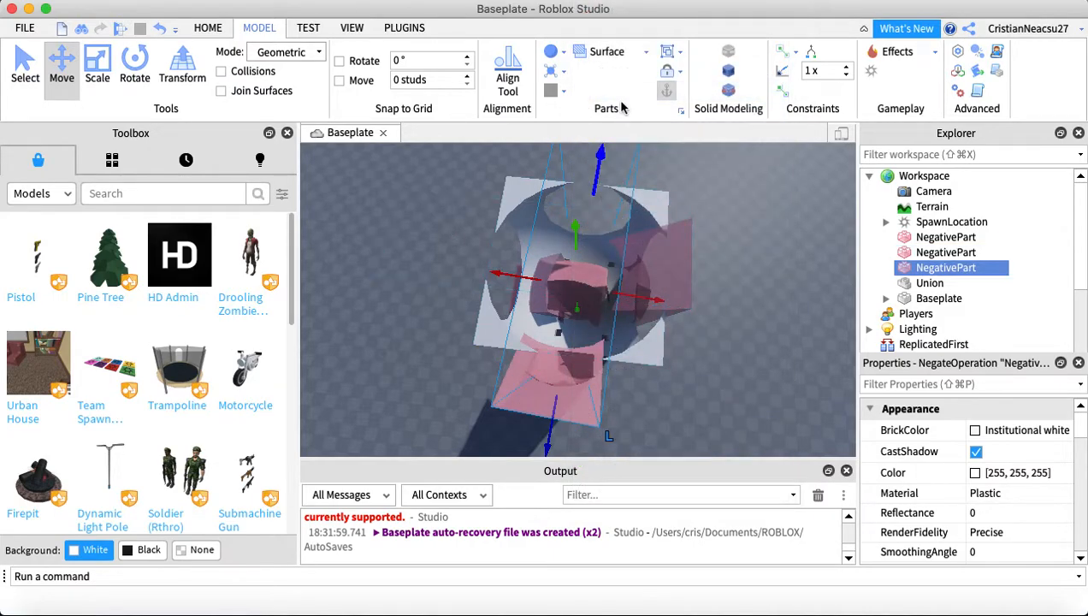
click(134, 67)
drag(593, 327, 532, 302)
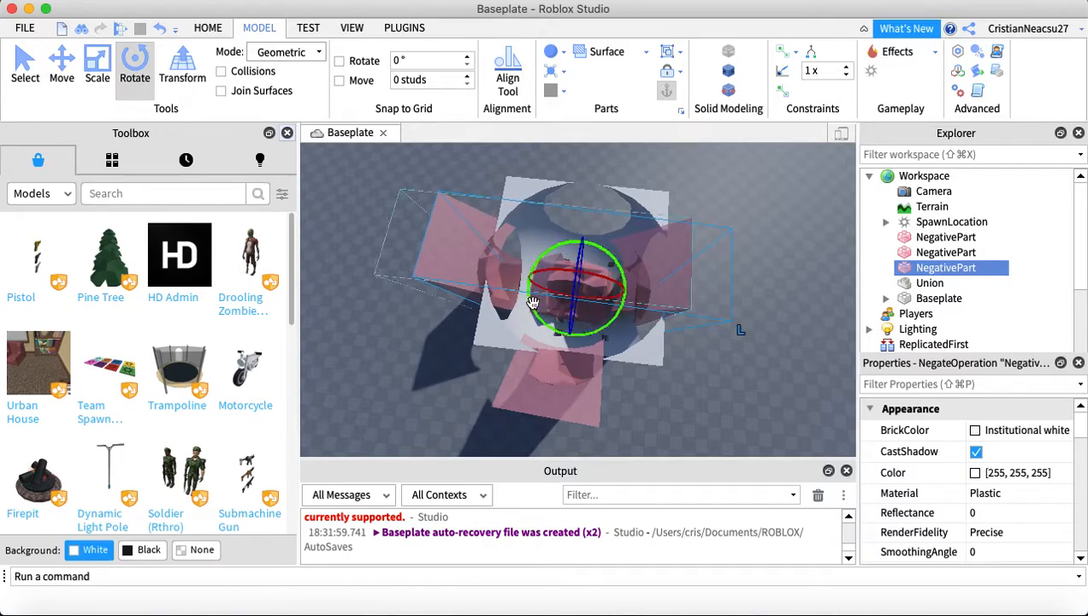
click(69, 97)
drag(688, 302, 701, 312)
click(847, 278)
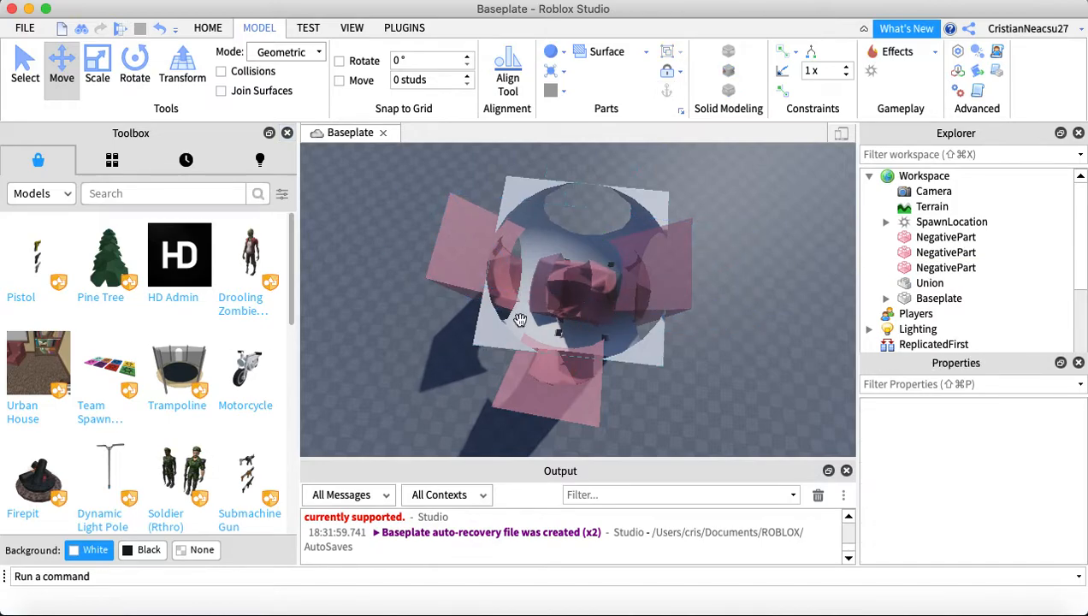
Duplicate the third negative wedge, rotate the copy a further quarter turn, and align it through the block's remaining side
right_click(478, 240)
click(530, 90)
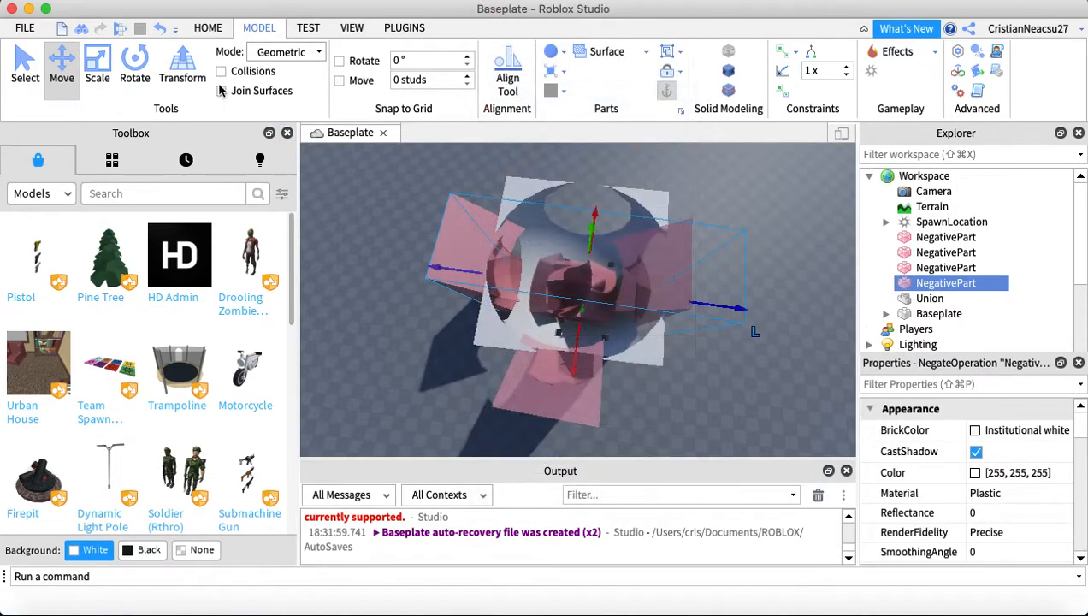
click(135, 66)
drag(619, 259, 611, 324)
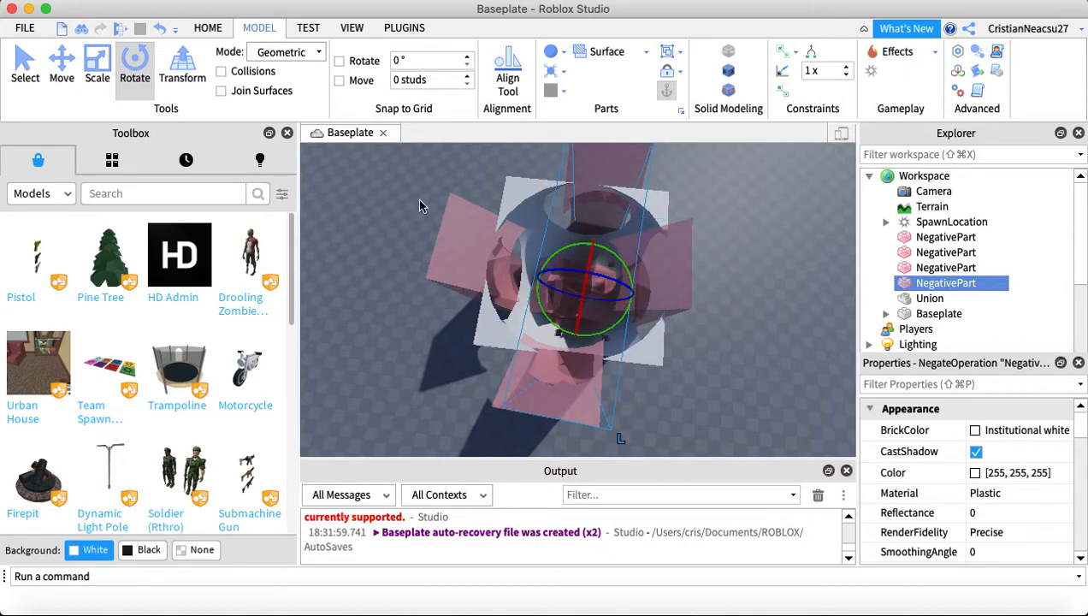
click(76, 81)
drag(555, 434, 556, 439)
drag(525, 283, 514, 283)
click(778, 178)
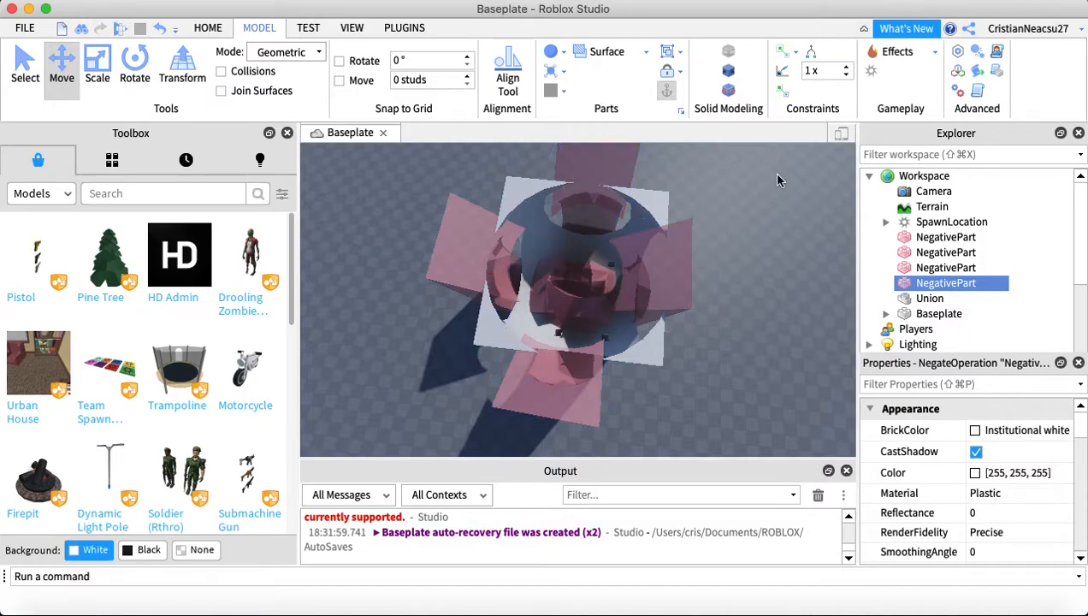
Select the block with all four negative wedges and combine them with Union
scroll(650, 192, down, 5)
drag(409, 212, 652, 360)
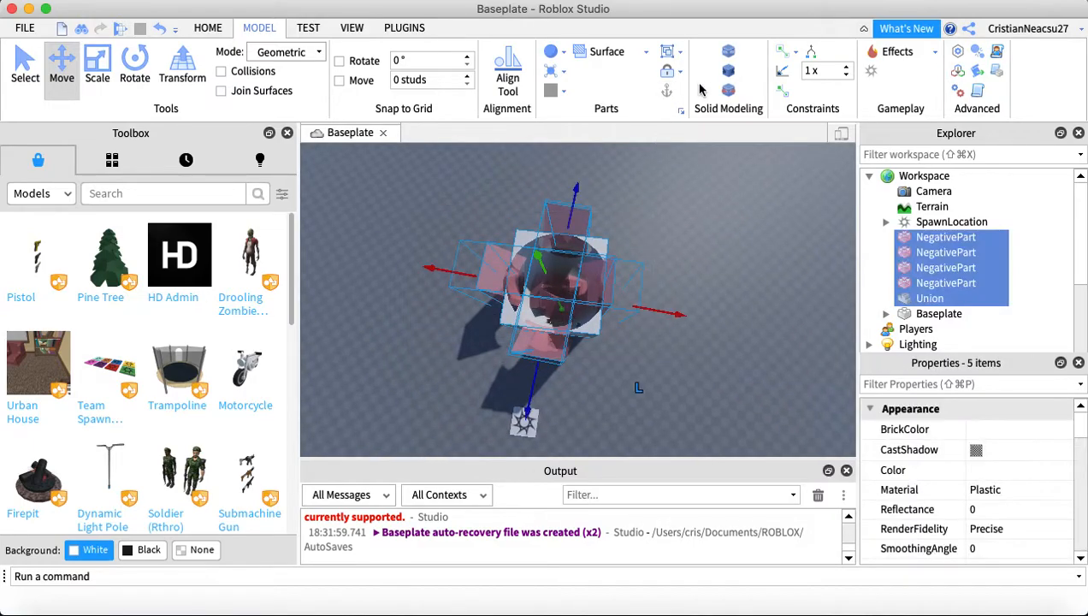
click(727, 51)
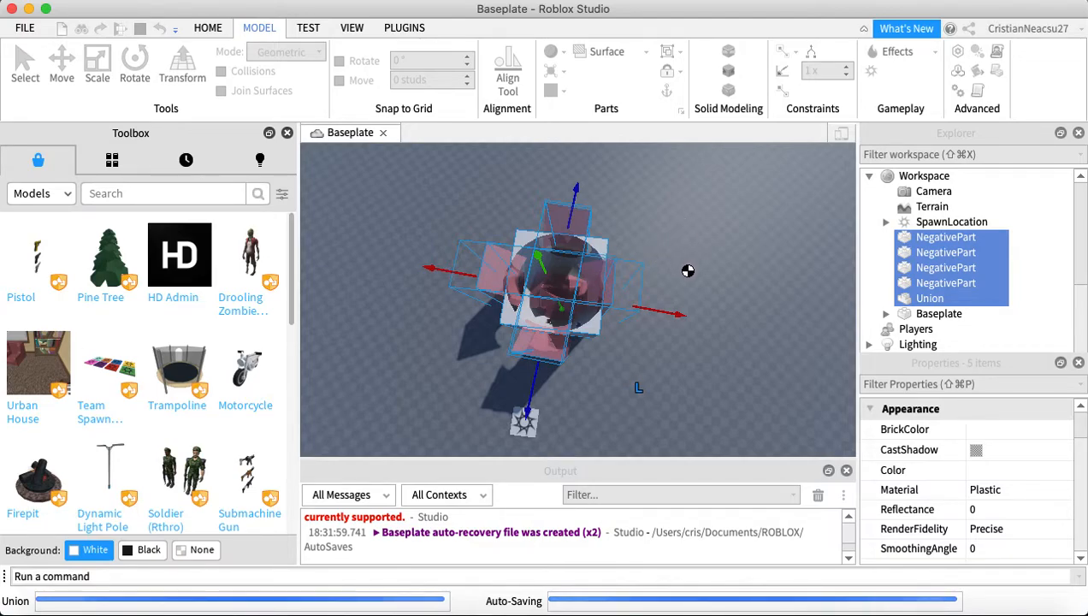
click(682, 271)
right_drag(682, 271, 628, 304)
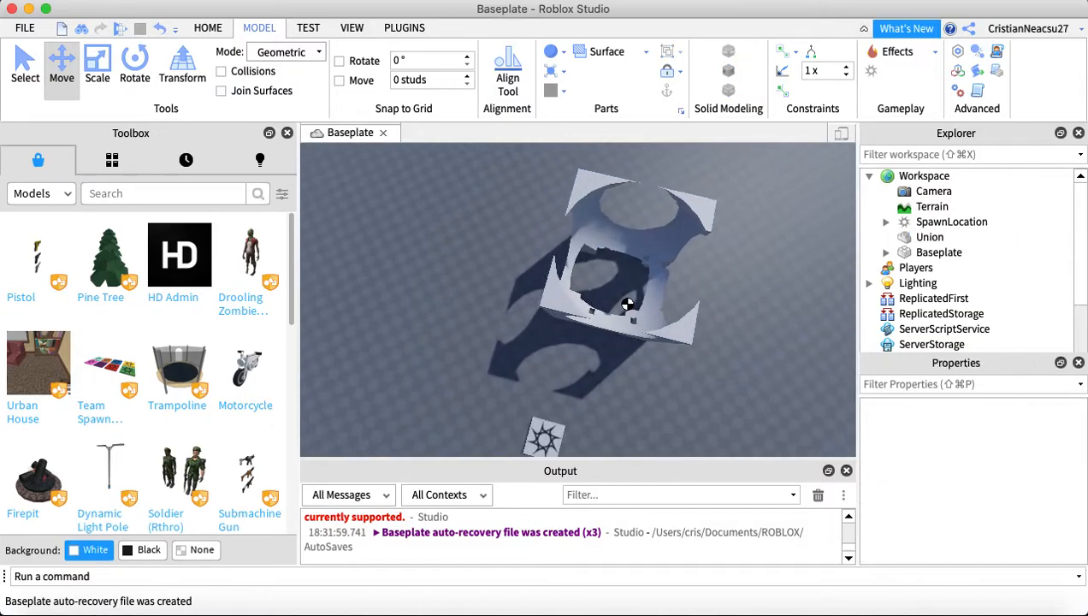
Inspect the newly carved block from below and the side, and turn off its shadow
click(667, 334)
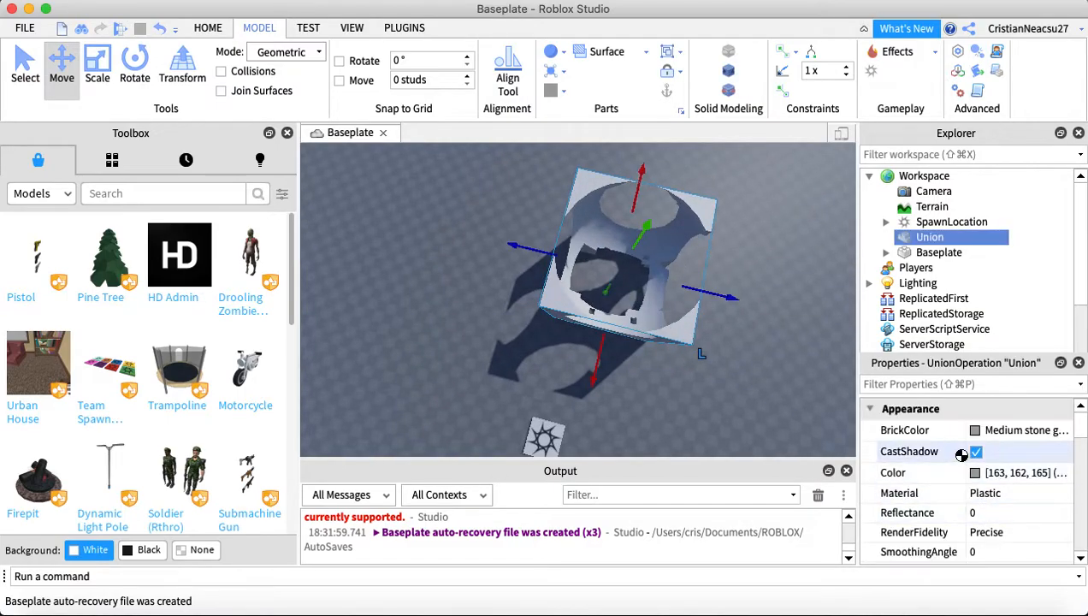
click(732, 328)
key(w)
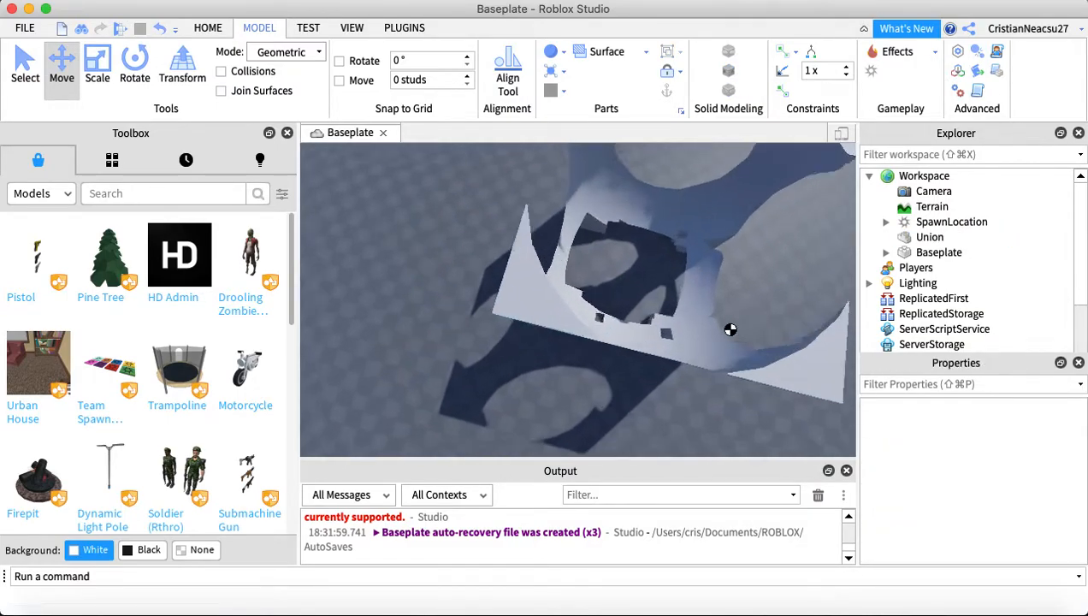
right_drag(704, 308, 665, 288)
key(s)
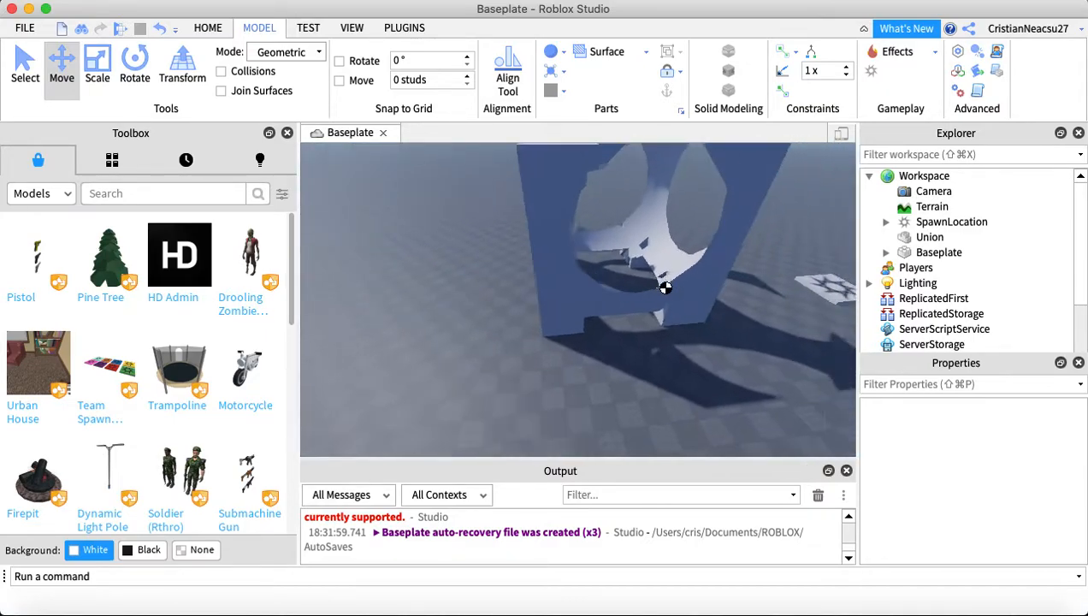
key(d)
click(654, 286)
click(974, 450)
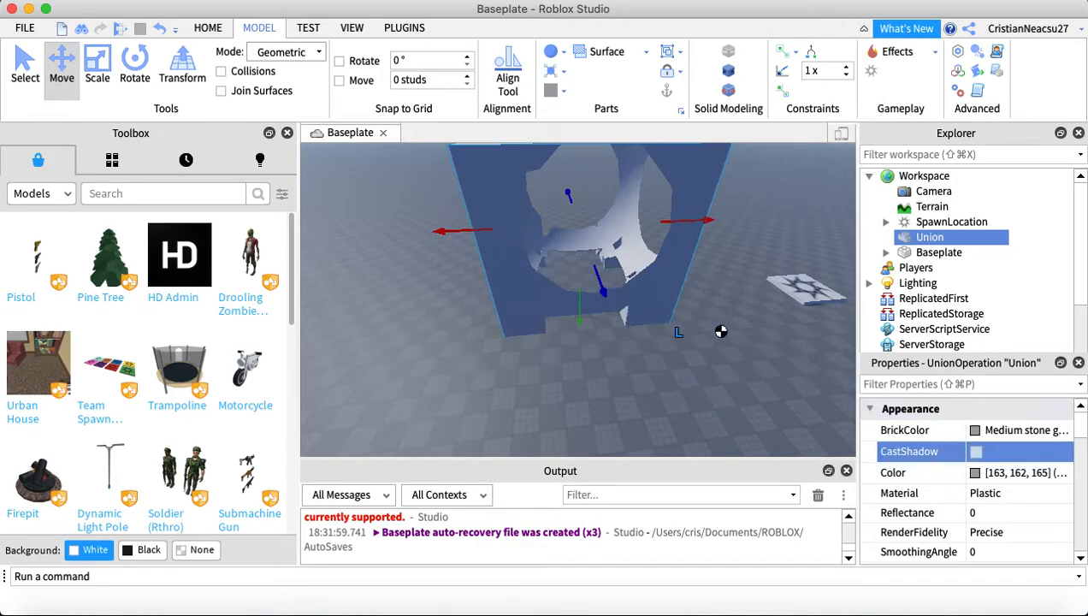
click(715, 328)
key(s)
click(26, 66)
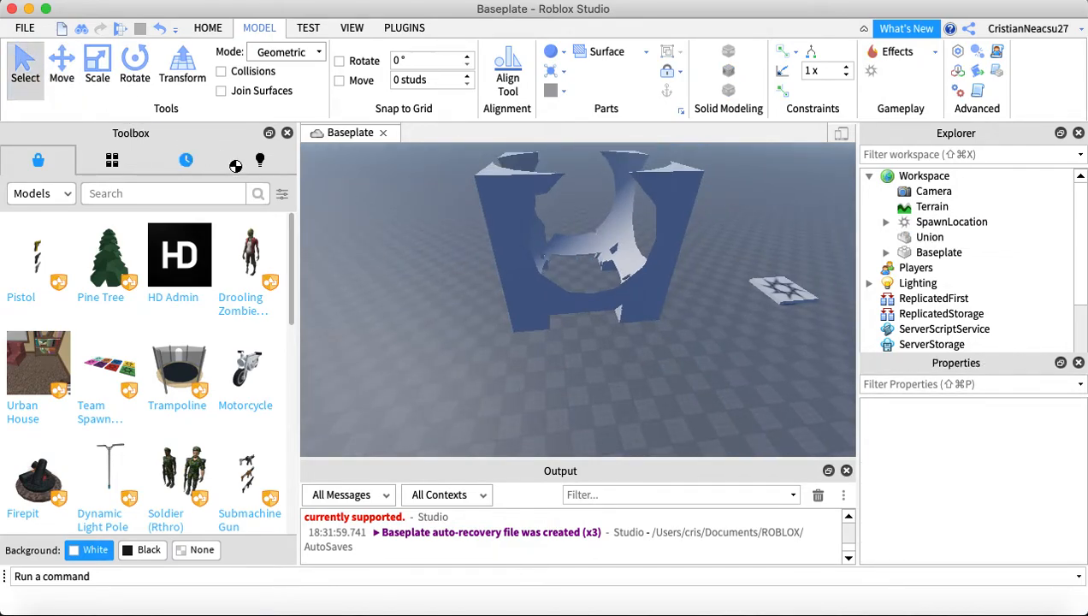
Duplicate the carved block union in place
right_drag(496, 266, 599, 332)
key(a)
key(w)
key(w)
scroll(601, 321, down, 10)
right_click(622, 289)
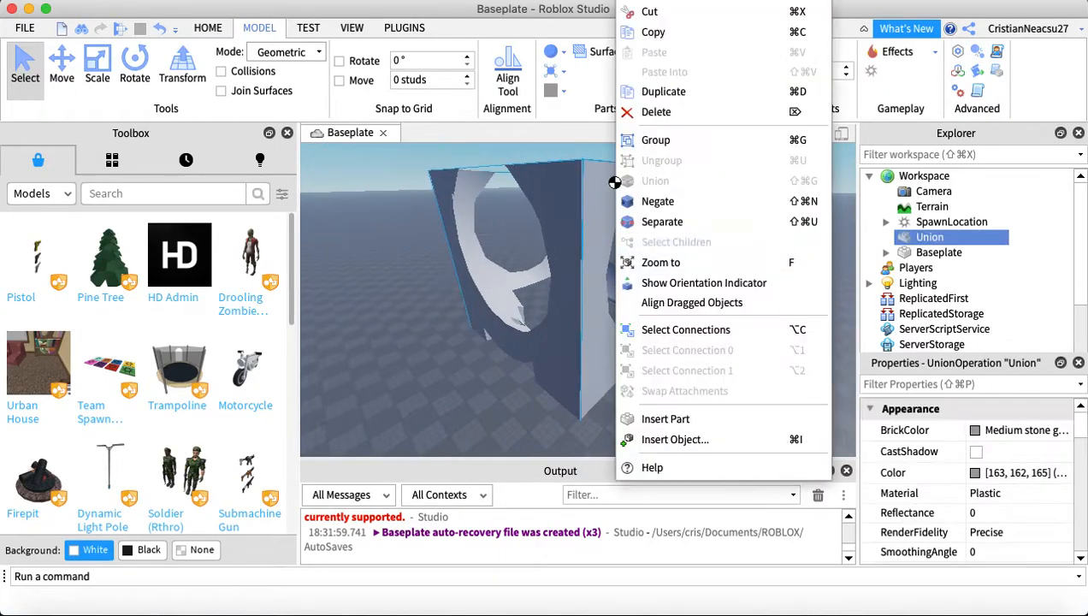
click(665, 94)
Rotate the duplicated block so its cutouts face different sides while it still overlaps the original
click(134, 69)
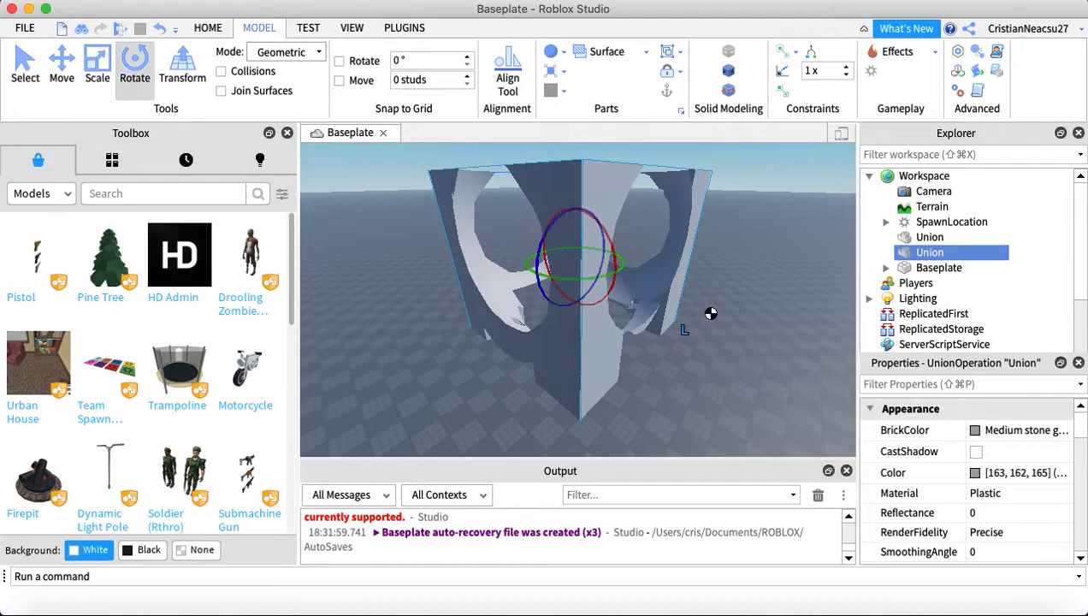
scroll(682, 291, up, 5)
drag(663, 242, 636, 342)
scroll(637, 315, down, 5)
click(25, 69)
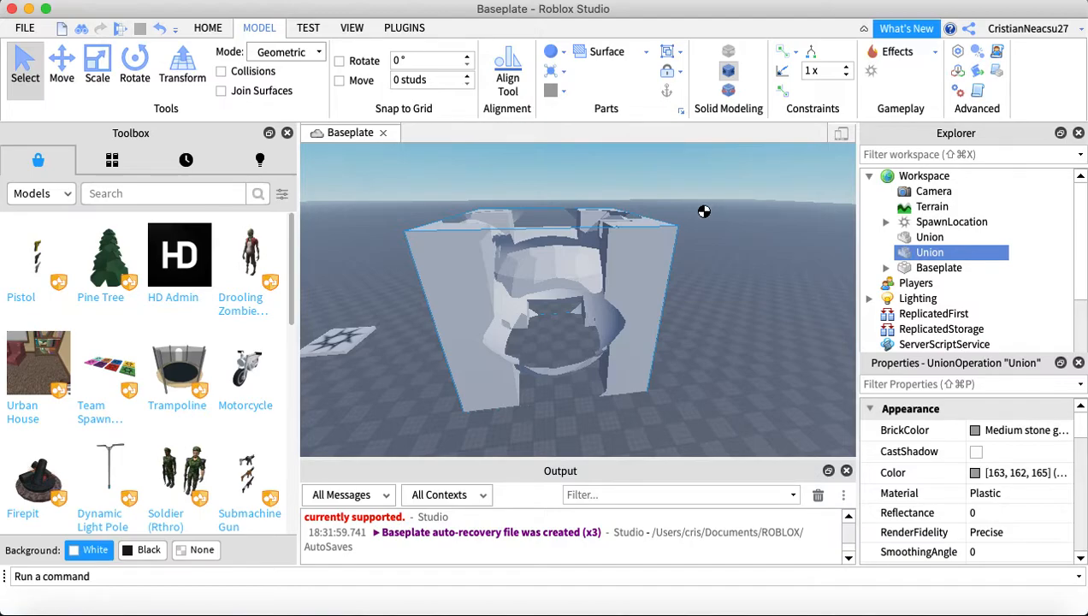
Negate the rotated duplicate, select it with the original carved block, and combine them with Union
key(super+shift+n)
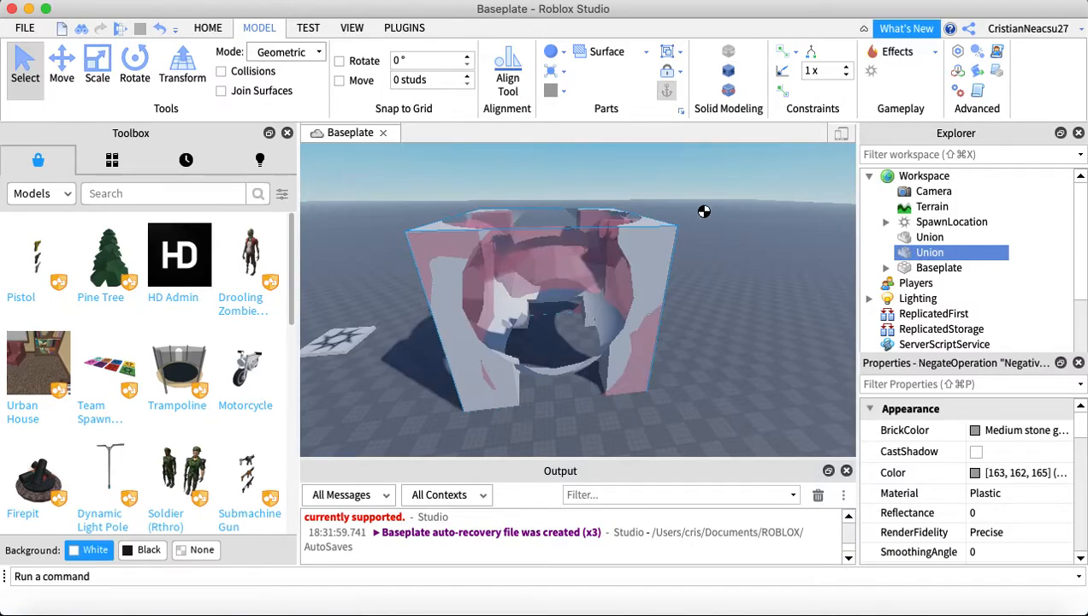
key(s)
drag(468, 207, 749, 360)
key(a)
click(729, 53)
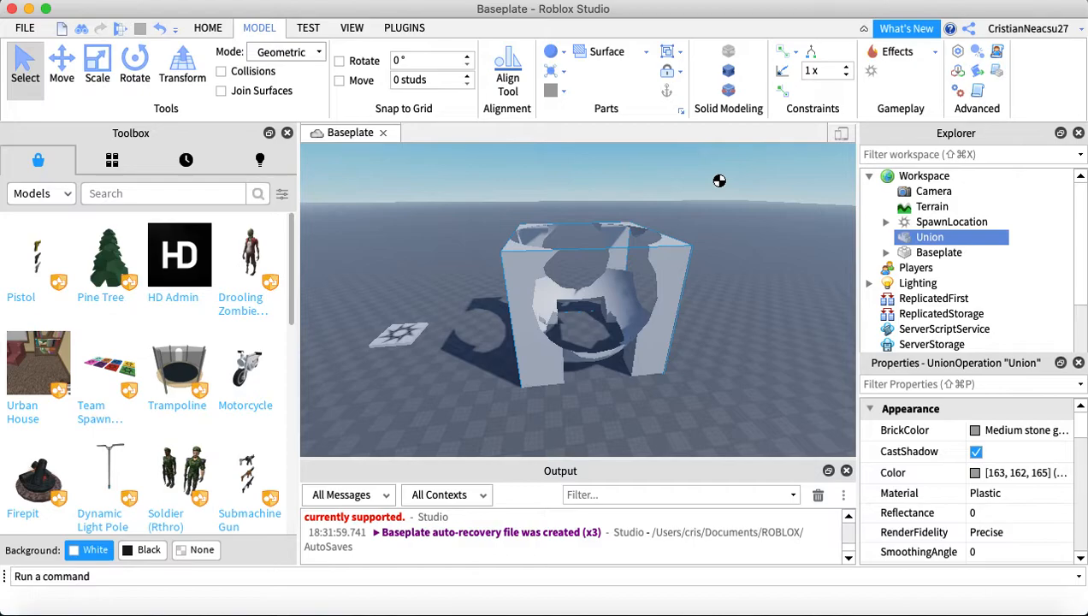
Turn off the new union's shadow and inspect its openings from a low front view
right_drag(716, 177, 716, 179)
right_drag(788, 205, 788, 205)
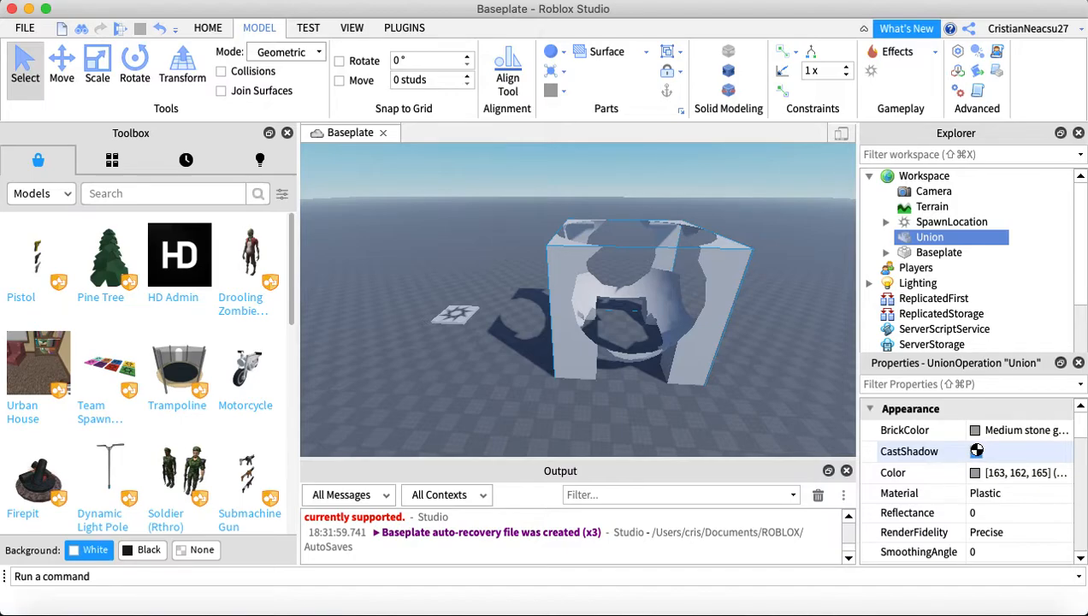
click(975, 451)
click(756, 322)
right_drag(758, 323, 639, 291)
key(w)
key(s)
key(w)
key(s)
click(605, 289)
right_click(633, 284)
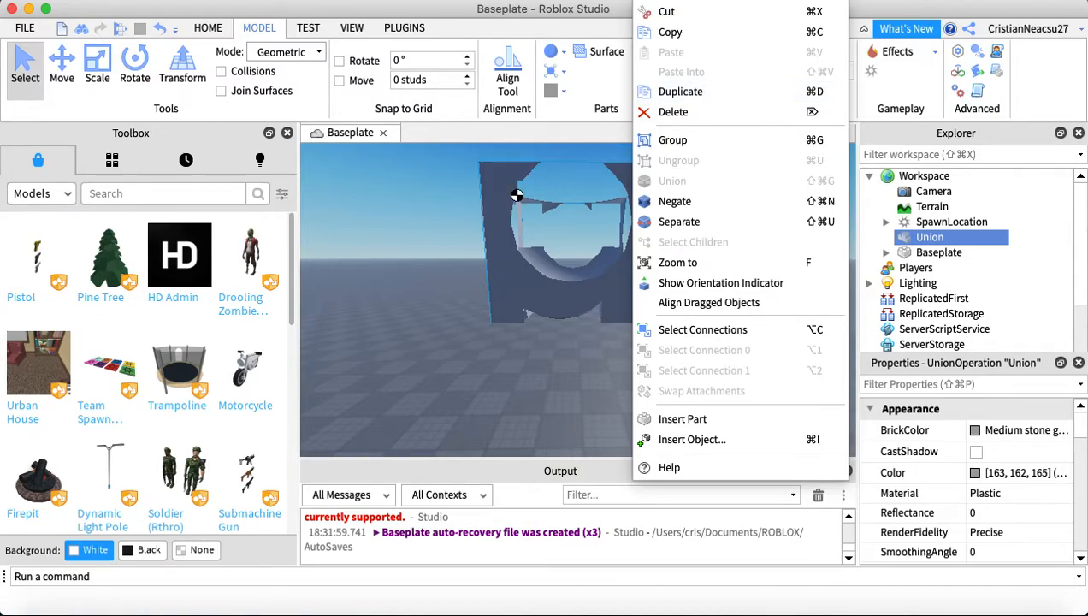
click(459, 332)
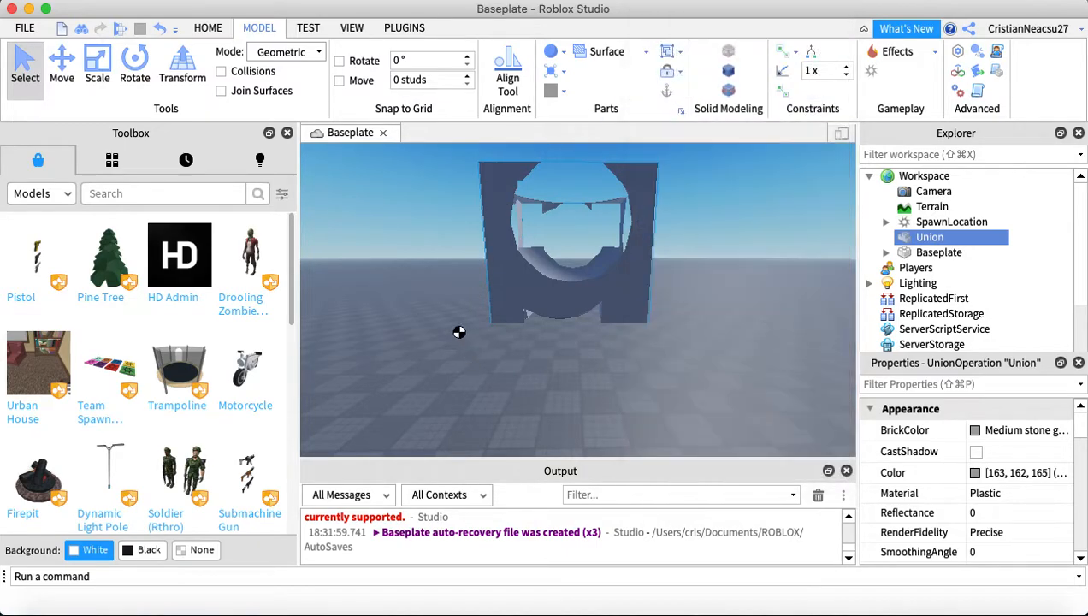
Insert a sphere inside the carved union and turn off its shadow
click(554, 52)
scroll(589, 262, up, 6)
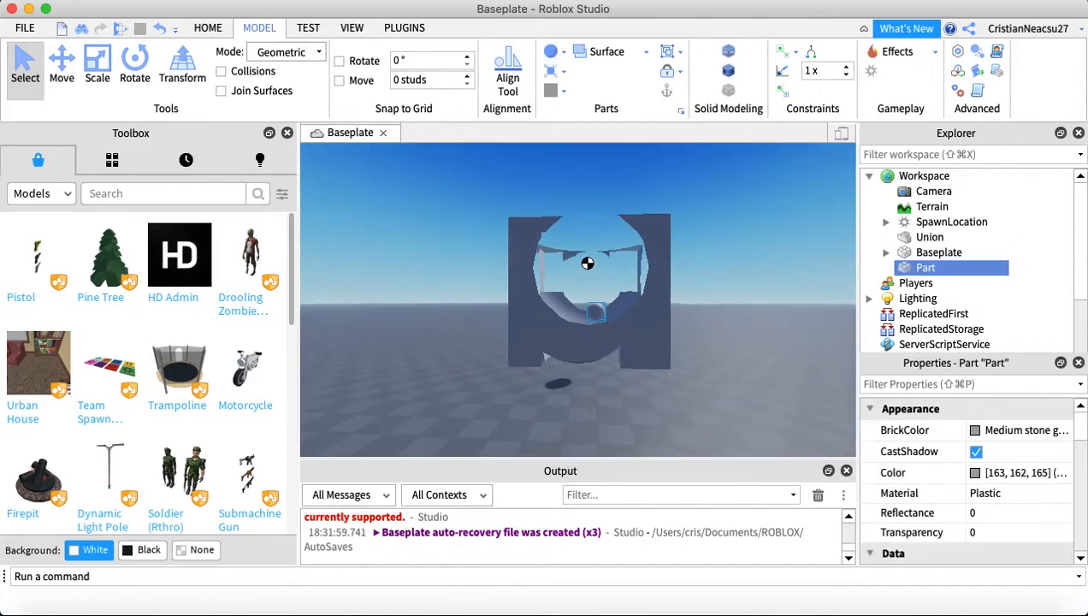
click(977, 450)
Scale the sphere up until it covers the union's upper part, leaving only the lower corners sticking out
right_drag(656, 303, 577, 374)
click(97, 64)
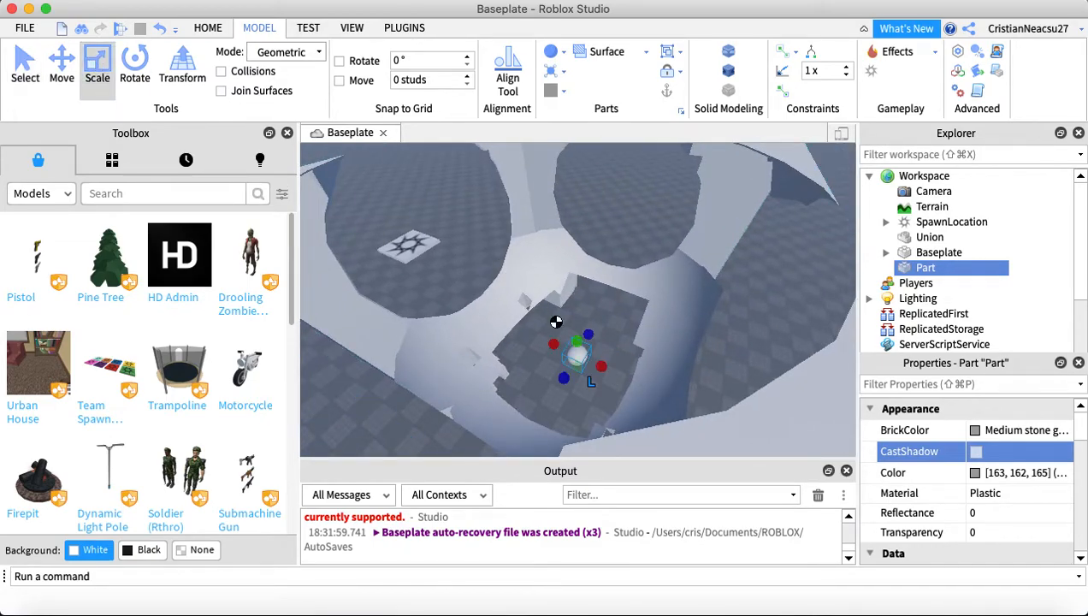
key(f)
drag(560, 199, 564, 157)
right_drag(564, 156, 522, 160)
drag(508, 157, 503, 149)
mouse_move(507, 188)
right_down()
mouse_move(505, 180)
mouse_move(506, 192)
right_up()
key(s)
Negate the large sphere, select it with the carved block, and combine them with Union
click(28, 74)
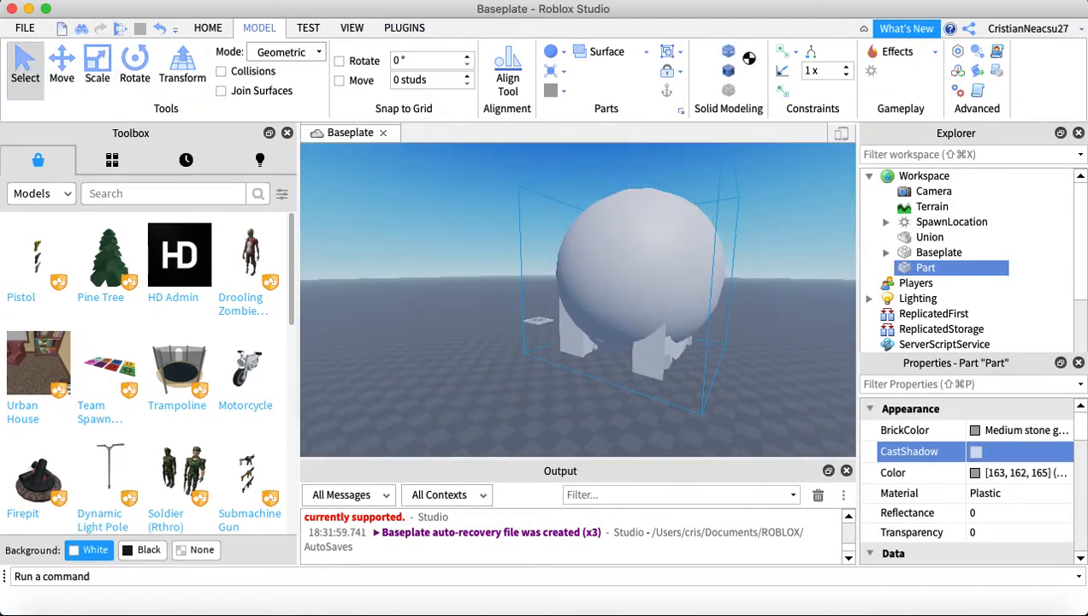
click(744, 187)
right_drag(744, 187, 581, 183)
drag(472, 162, 761, 258)
key(super+shift+g)
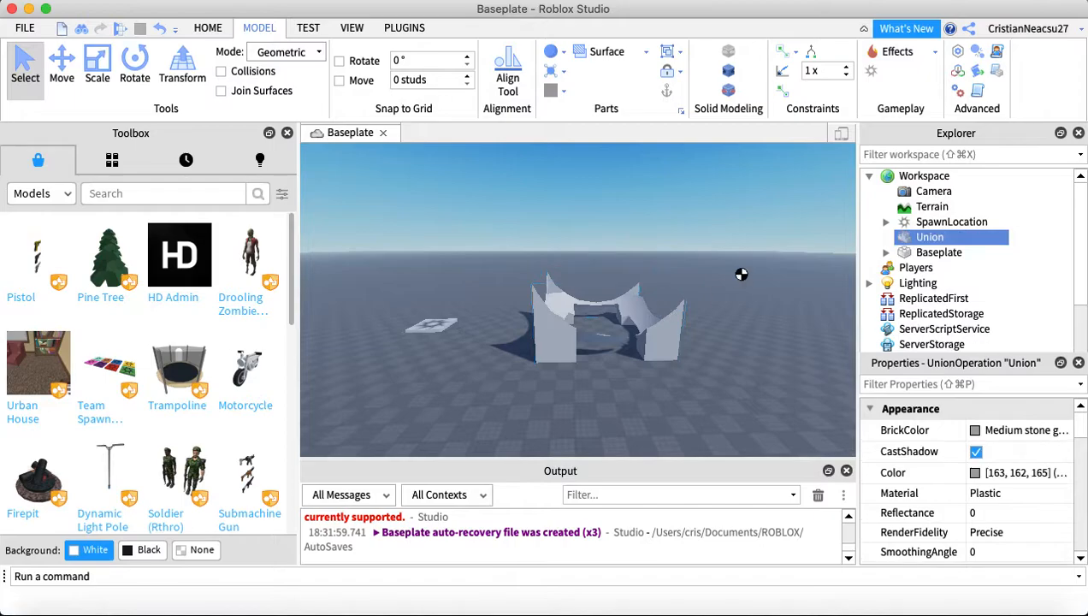
Examine the sphere-carved union from inside, from ground level and from above
click(740, 274)
scroll(608, 309, up, 5)
right_drag(544, 332, 546, 333)
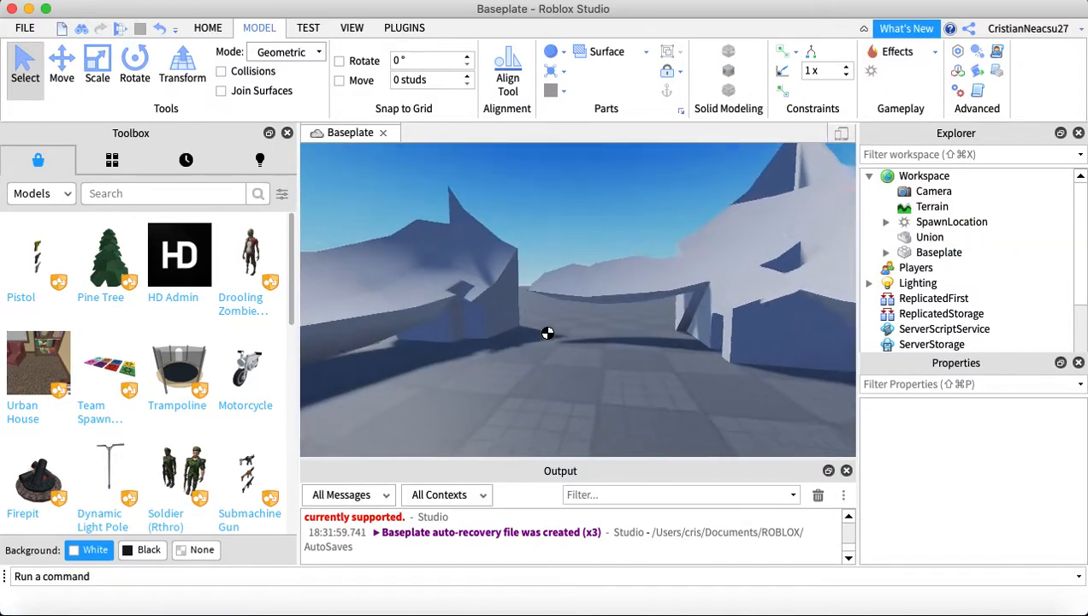
click(571, 294)
scroll(571, 294, down, 10)
scroll(565, 308, up, 10)
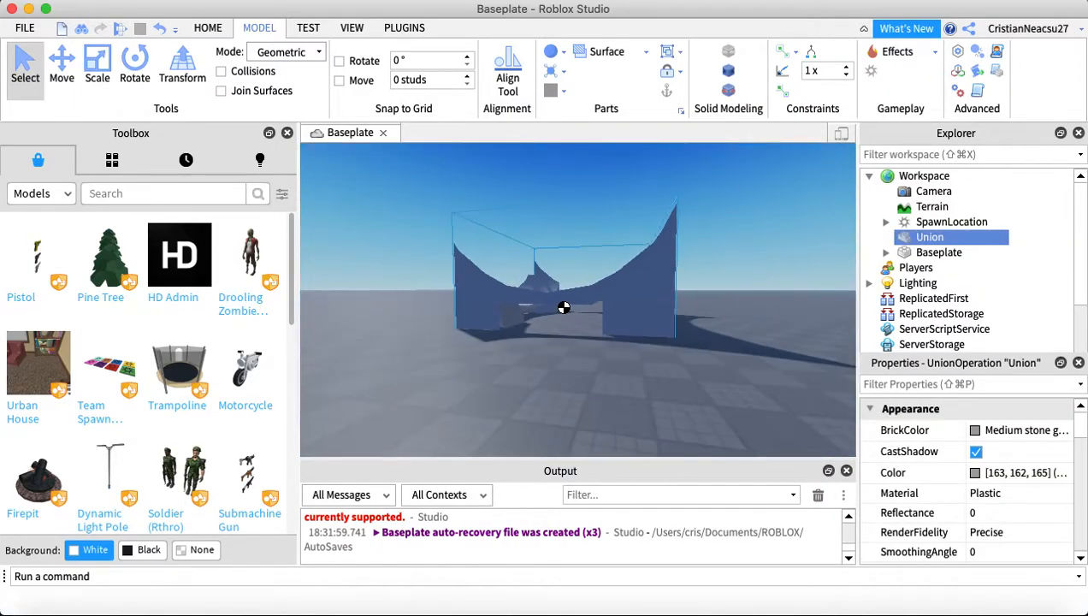
right_drag(590, 291, 514, 163)
scroll(581, 288, down, 10)
scroll(567, 268, up, 2)
scroll(567, 269, up, 5)
Turn off the shadow of the sphere-carved union
click(770, 223)
scroll(770, 223, down, 10)
scroll(551, 170, down, 4)
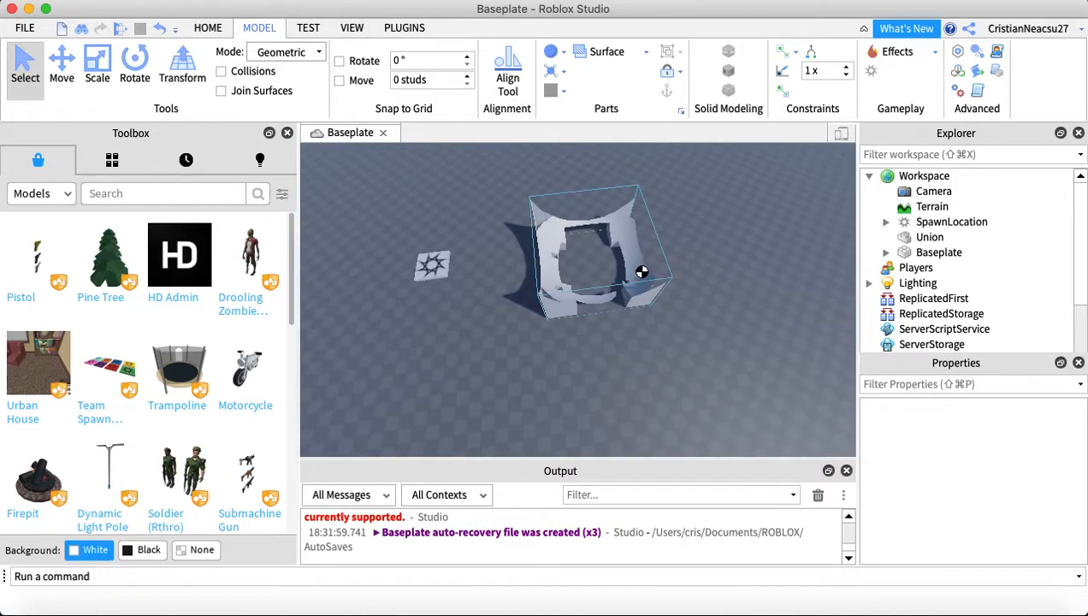
click(642, 272)
click(683, 233)
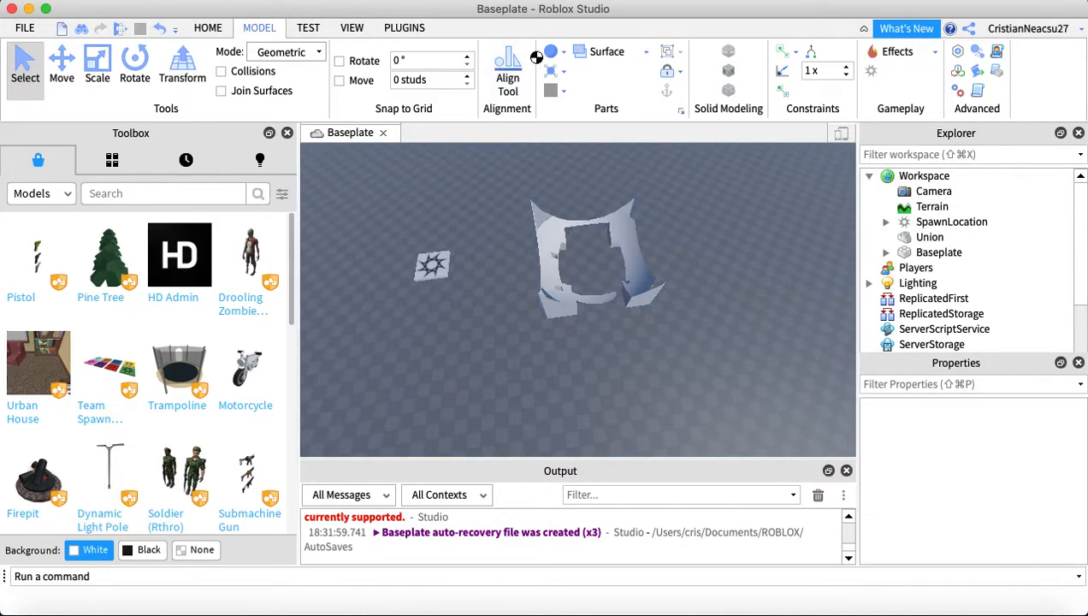
Insert a block part just in front of the carved union and turn off its shadow
click(563, 52)
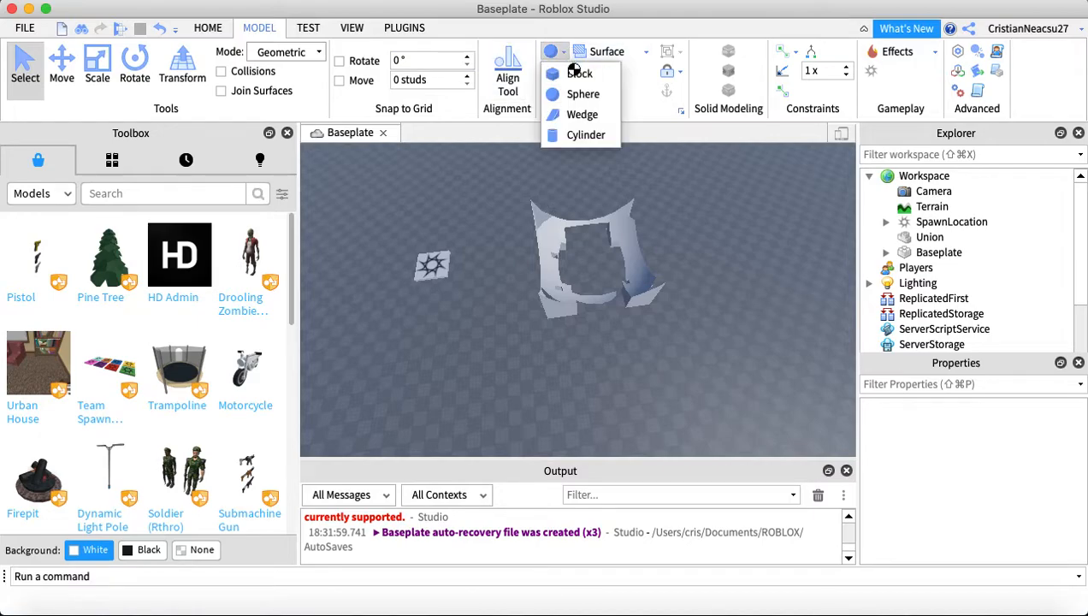
click(578, 75)
mouse_move(573, 294)
mouse_down()
mouse_move(582, 308)
mouse_move(571, 284)
mouse_move(583, 293)
mouse_up()
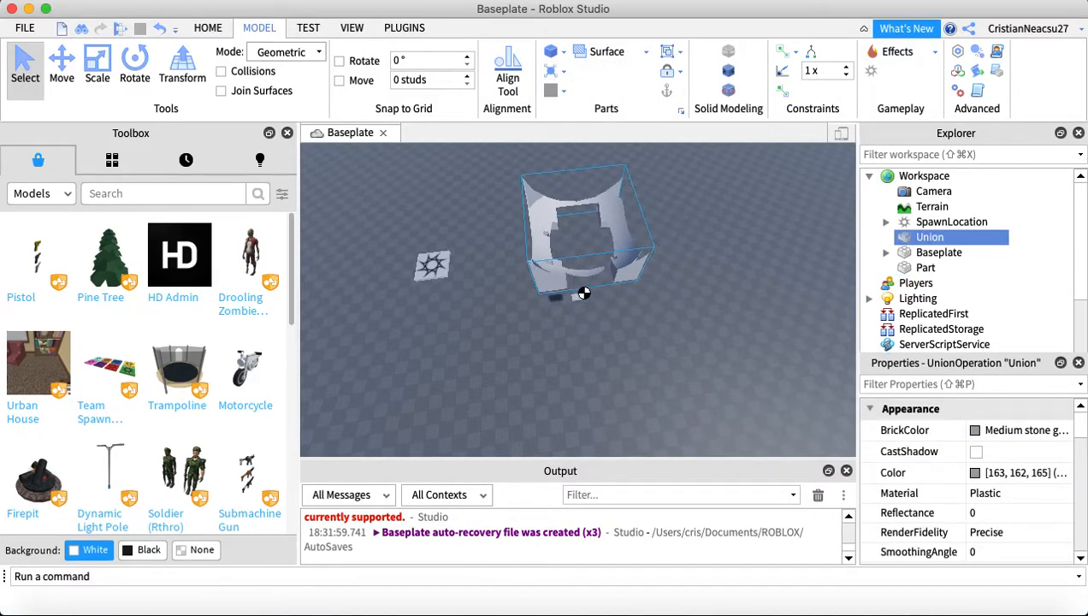
click(578, 297)
click(976, 451)
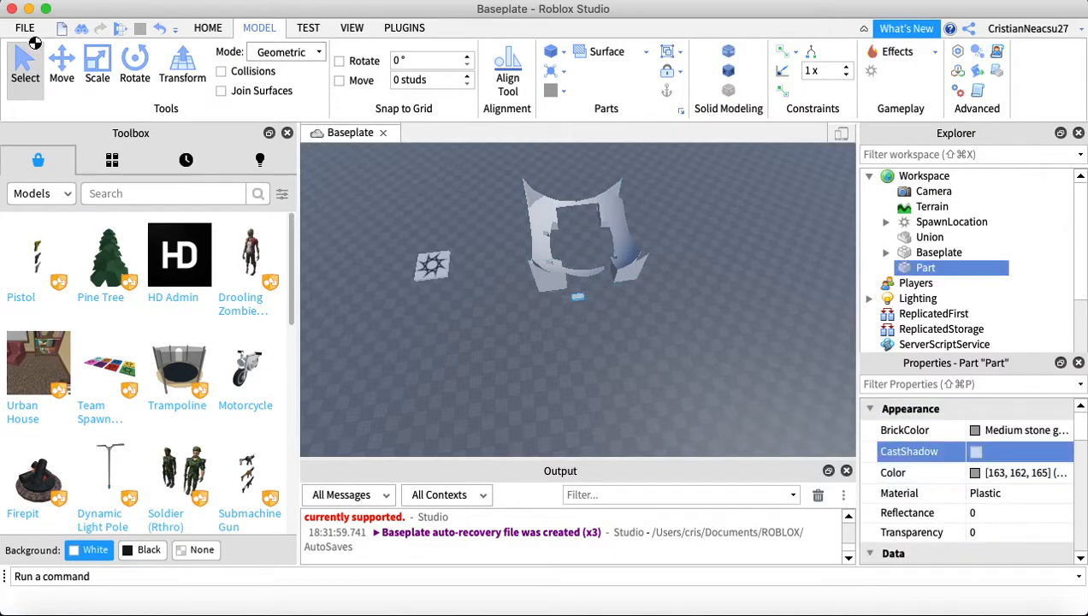
Scale the block into a wide flat slab extending past the carved union on all sides
click(97, 67)
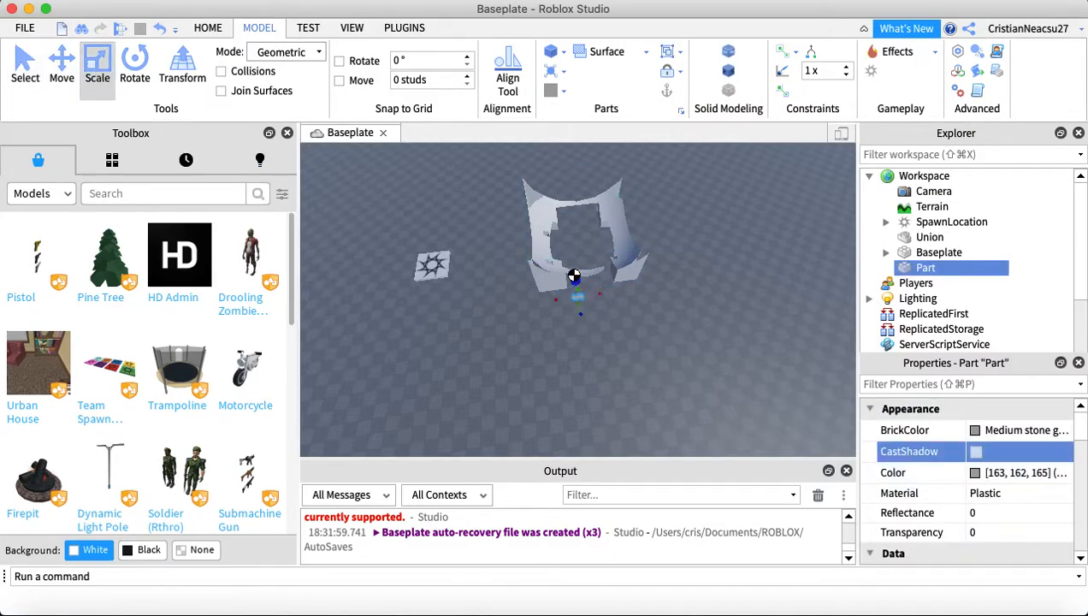
drag(593, 212, 680, 206)
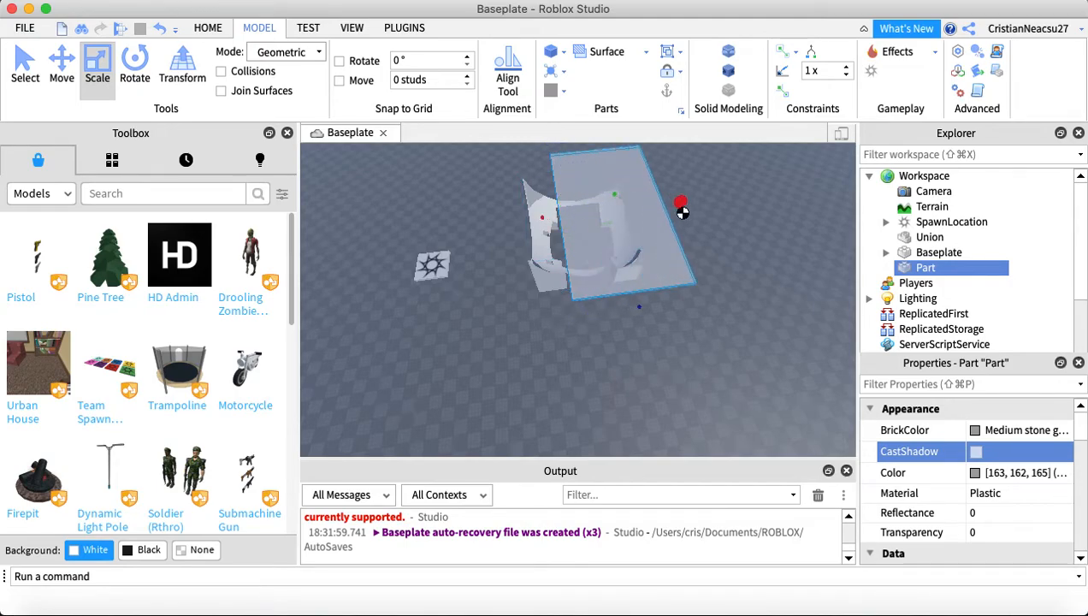
drag(546, 210, 486, 227)
scroll(493, 224, up, 5)
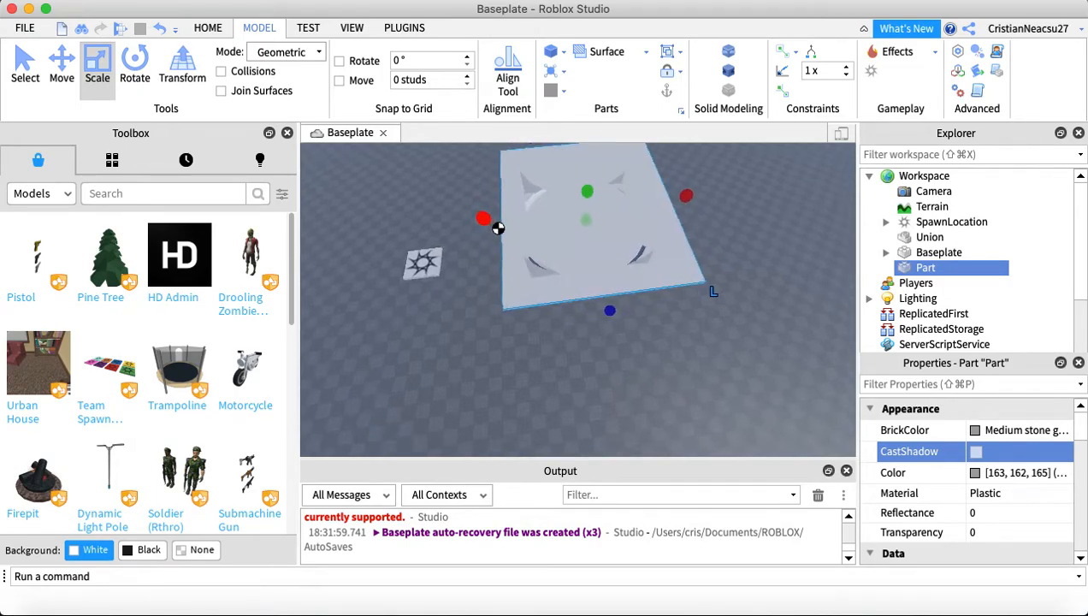
mouse_move(587, 235)
mouse_down()
mouse_move(585, 274)
mouse_move(576, 233)
mouse_move(585, 251)
mouse_up()
right_drag(585, 251, 617, 249)
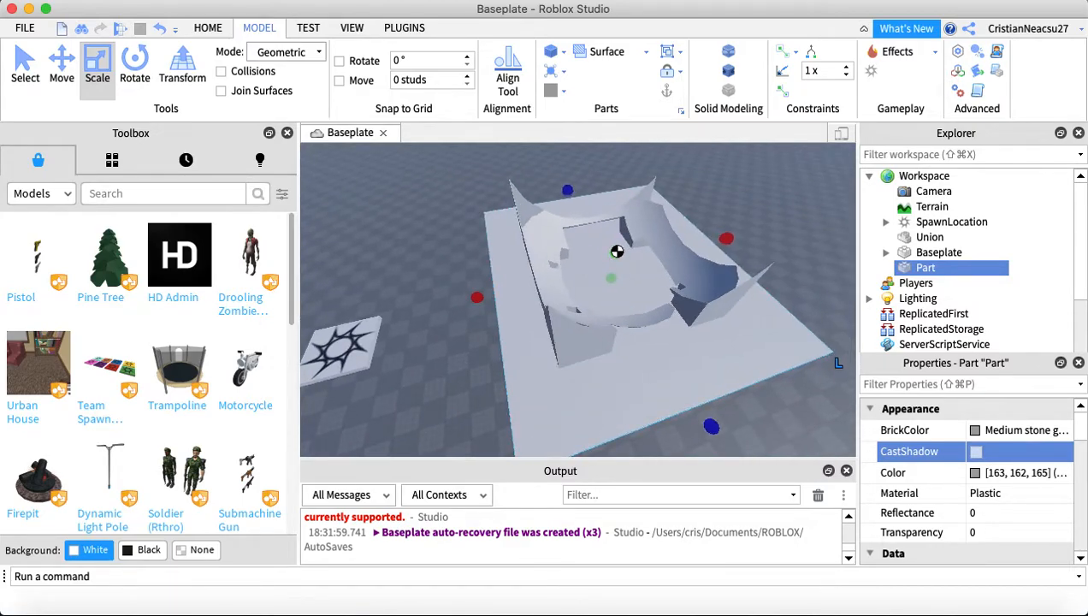
Raise the slab's height until the block completely encloses the carved union
drag(615, 251, 615, 252)
mouse_move(615, 252)
right_down()
mouse_move(633, 270)
mouse_move(622, 272)
right_up()
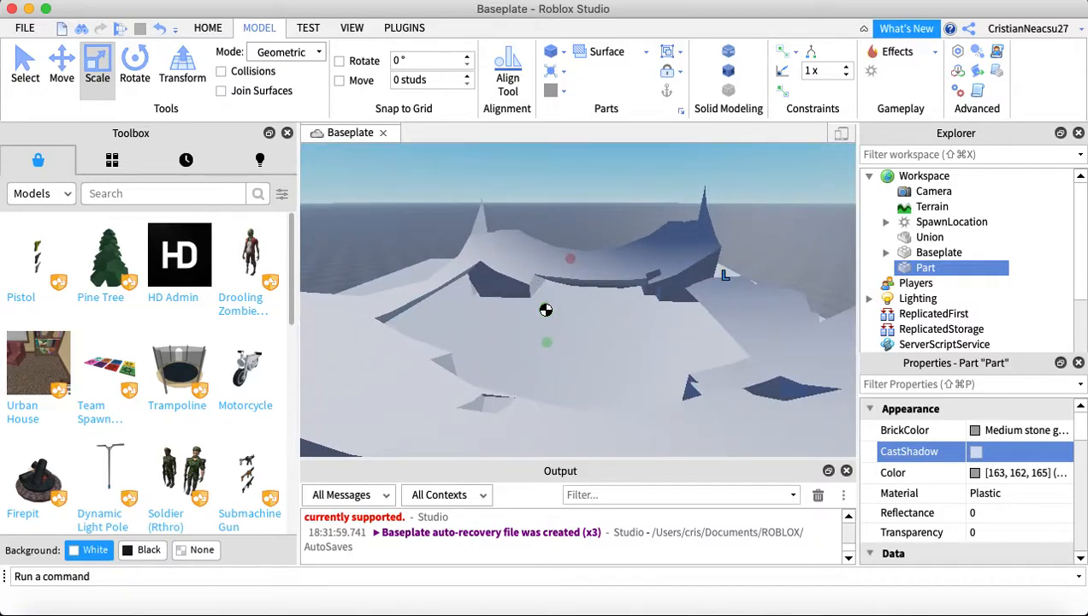
scroll(546, 308, up, 5)
drag(493, 360, 498, 239)
scroll(498, 239, down, 5)
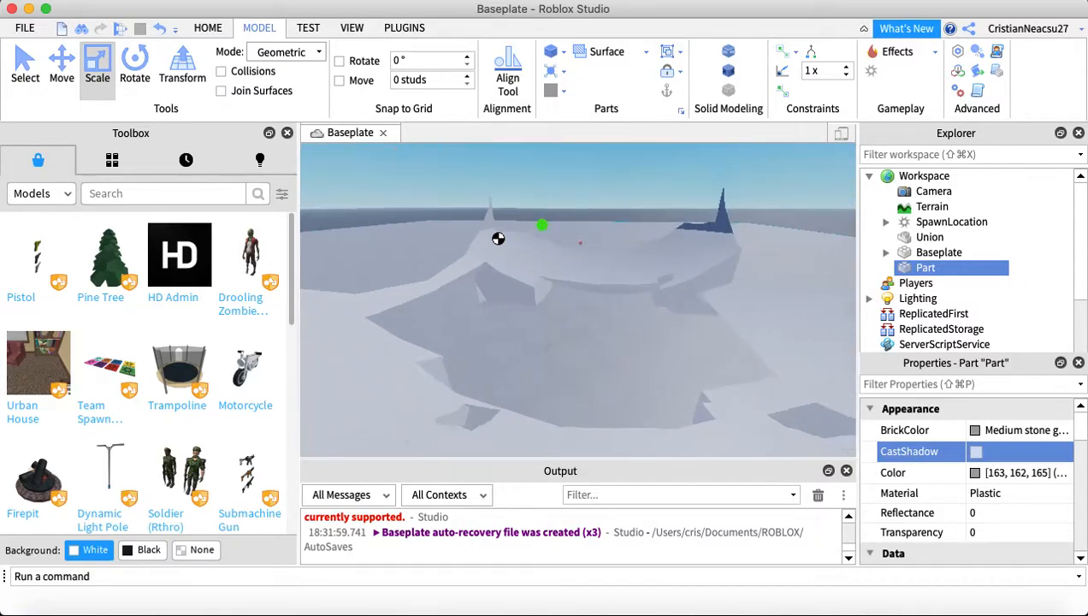
scroll(498, 240, down, 5)
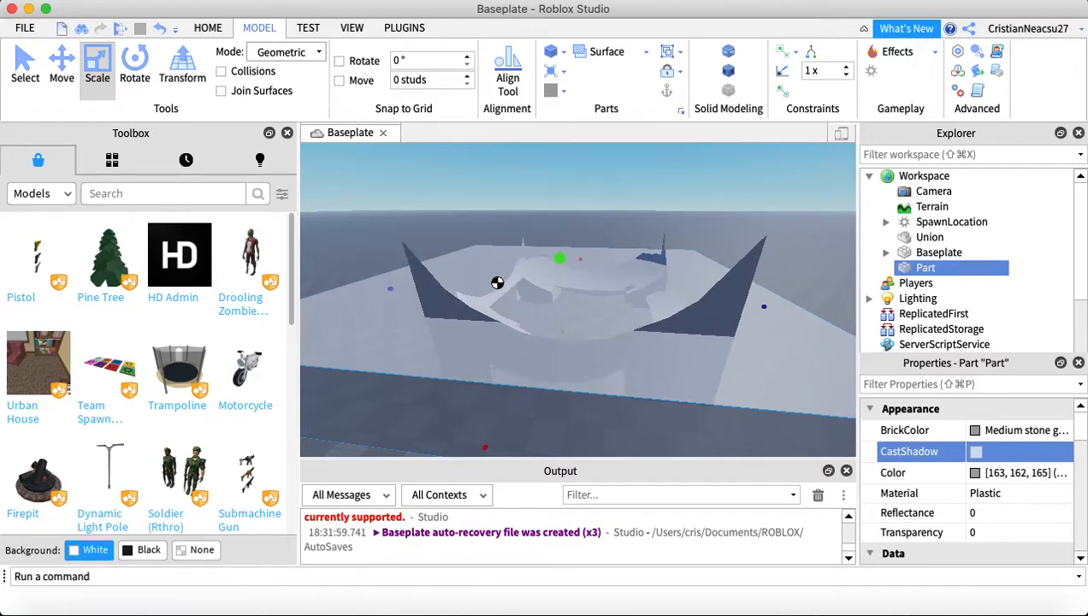
scroll(496, 282, up, 6)
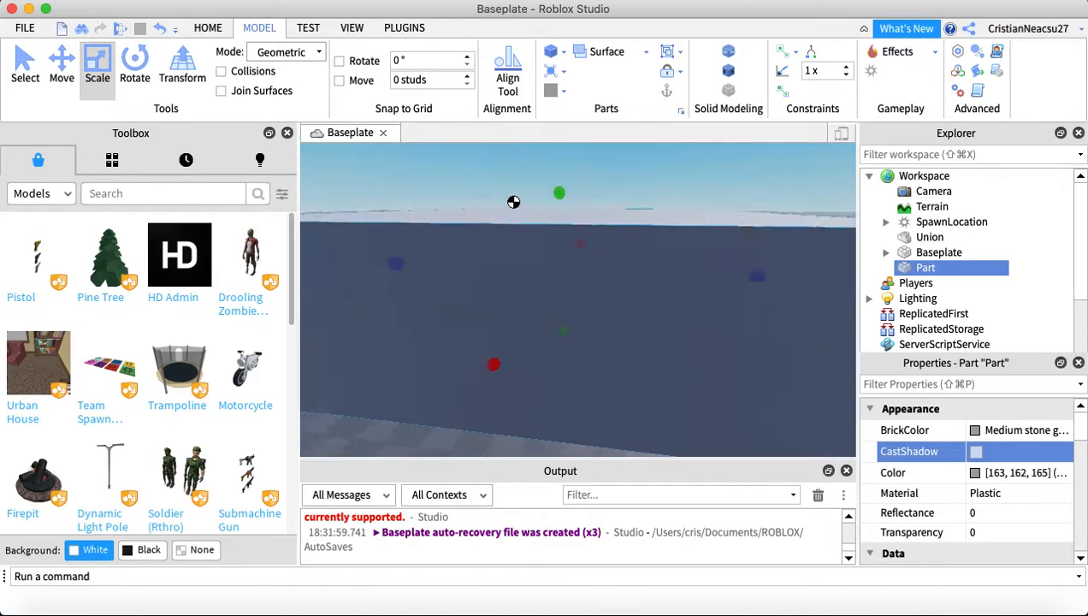
scroll(513, 201, down, 5)
Negate the enclosing block, select it with the carved union, and try to combine them with Union
click(23, 73)
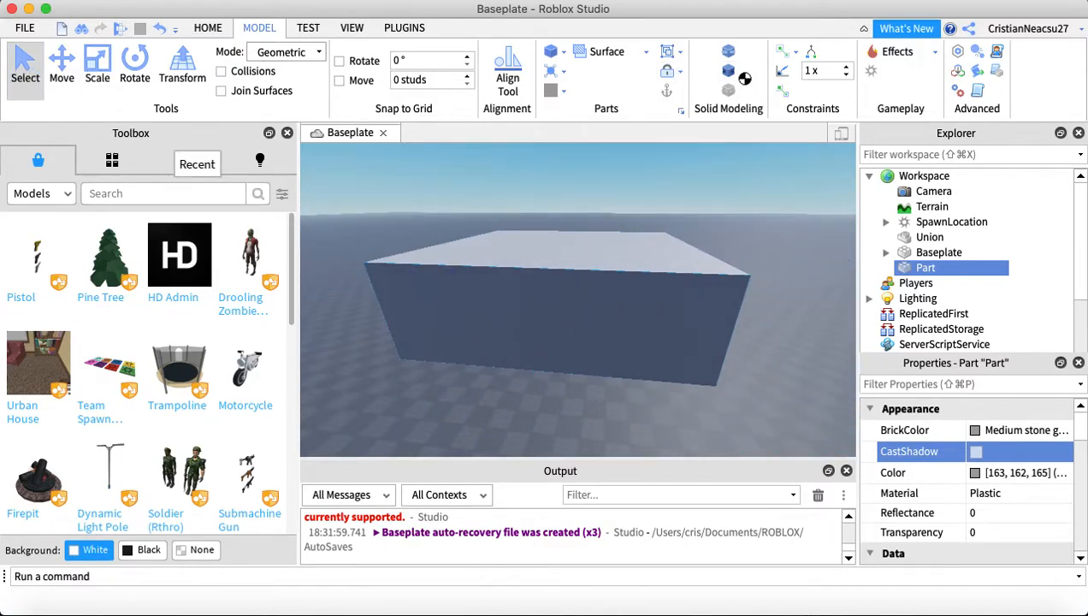
click(730, 73)
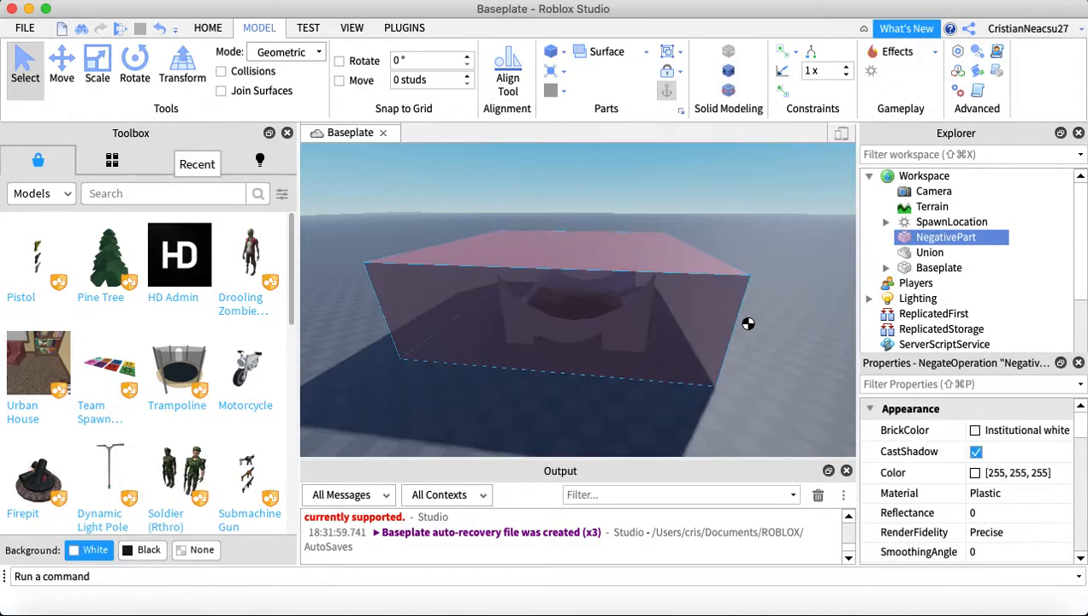
click(804, 214)
drag(444, 162, 812, 372)
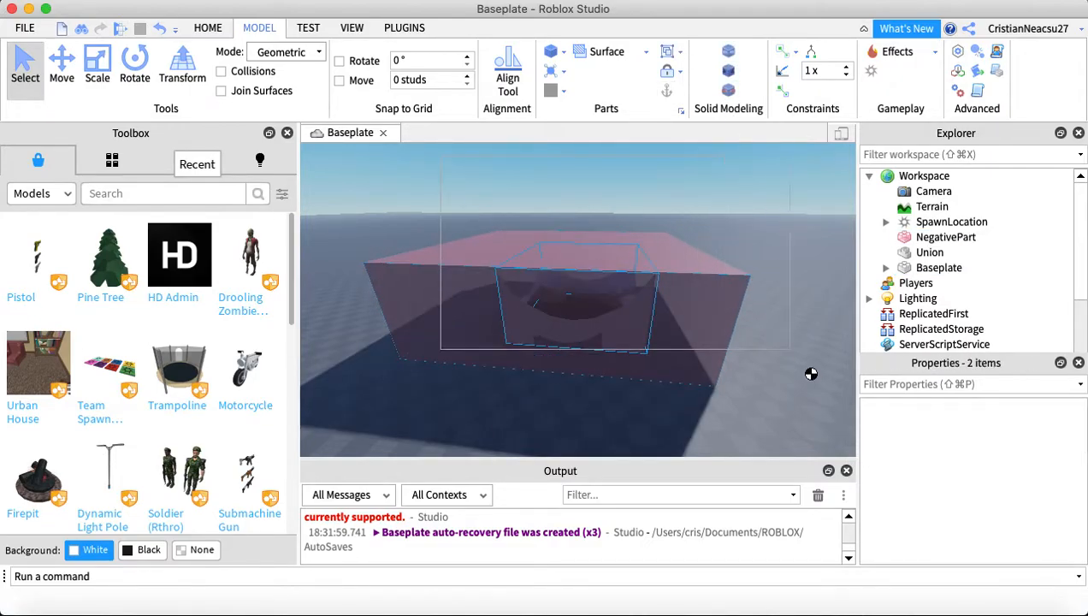
click(728, 56)
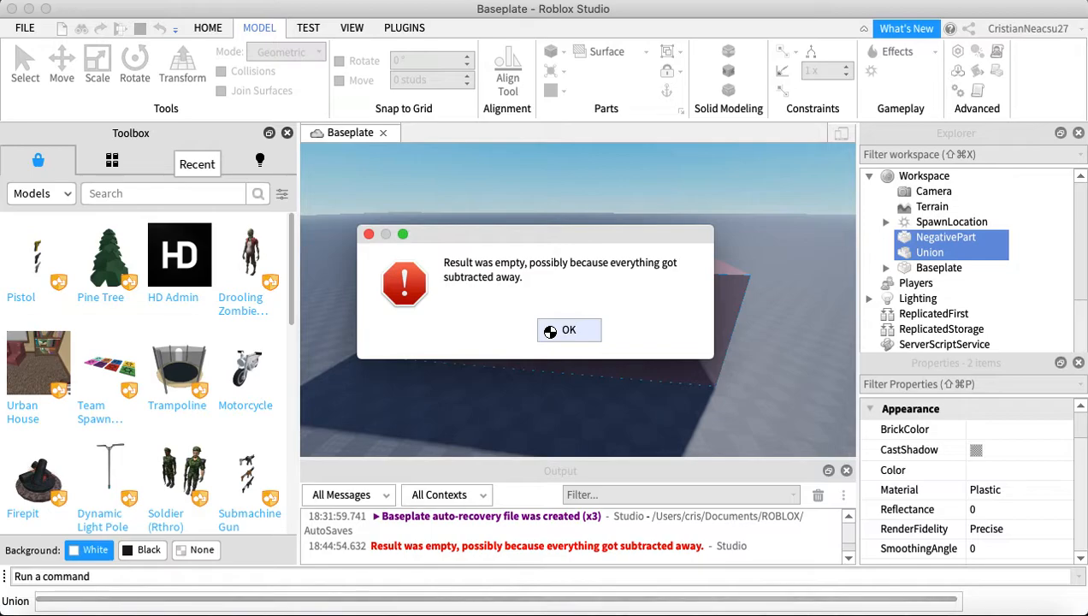
click(549, 331)
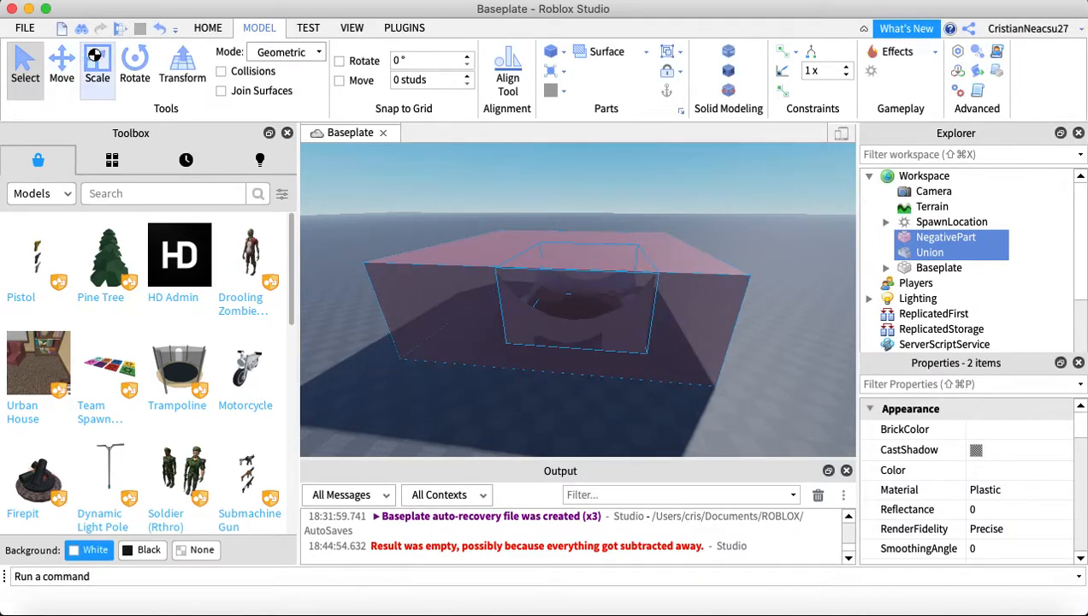
Select only the carved union and scale it up until it extends beyond the negative block
key(super+3)
scroll(565, 224, down, 5)
scroll(570, 241, up, 2)
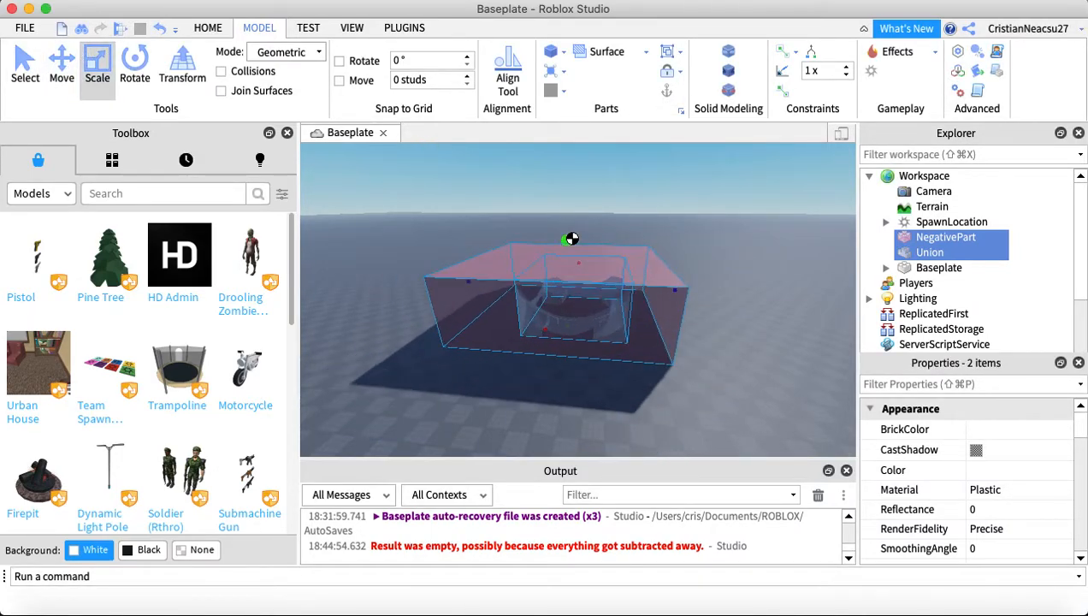
click(714, 205)
click(927, 251)
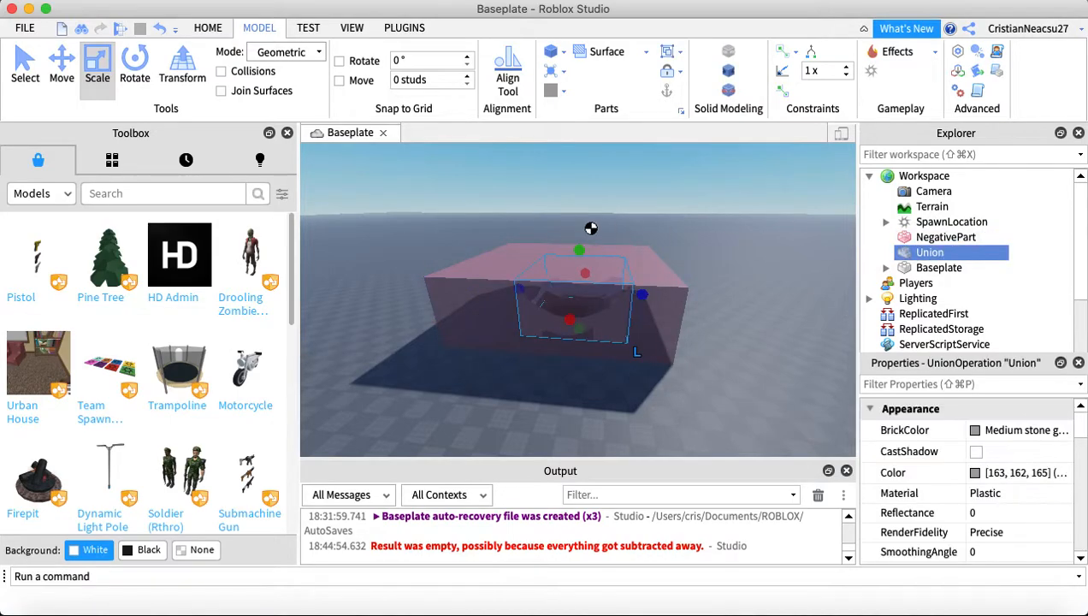
shift+drag(580, 247, 519, 194)
Combine the enlarged union and the negative block with Union, and turn off the result's shadow
drag(472, 148, 762, 384)
click(729, 53)
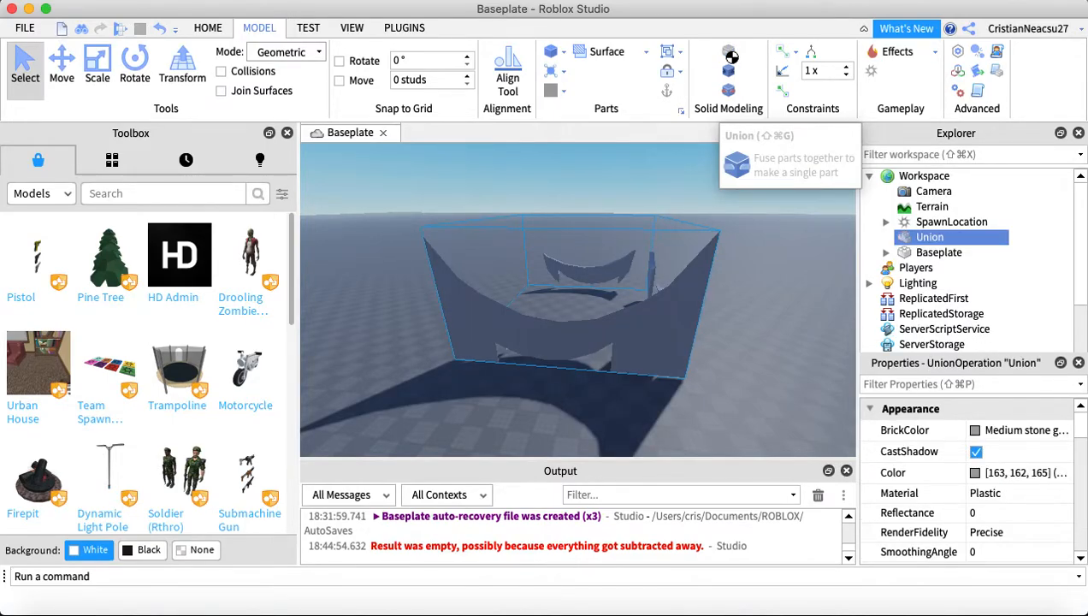
click(976, 452)
click(783, 369)
Examine the remaining separate fragments of the union from a distance and from several sides
key(w)
key(d)
right_drag(783, 368, 796, 351)
key(w)
key(s)
key(s)
right_drag(676, 220, 676, 220)
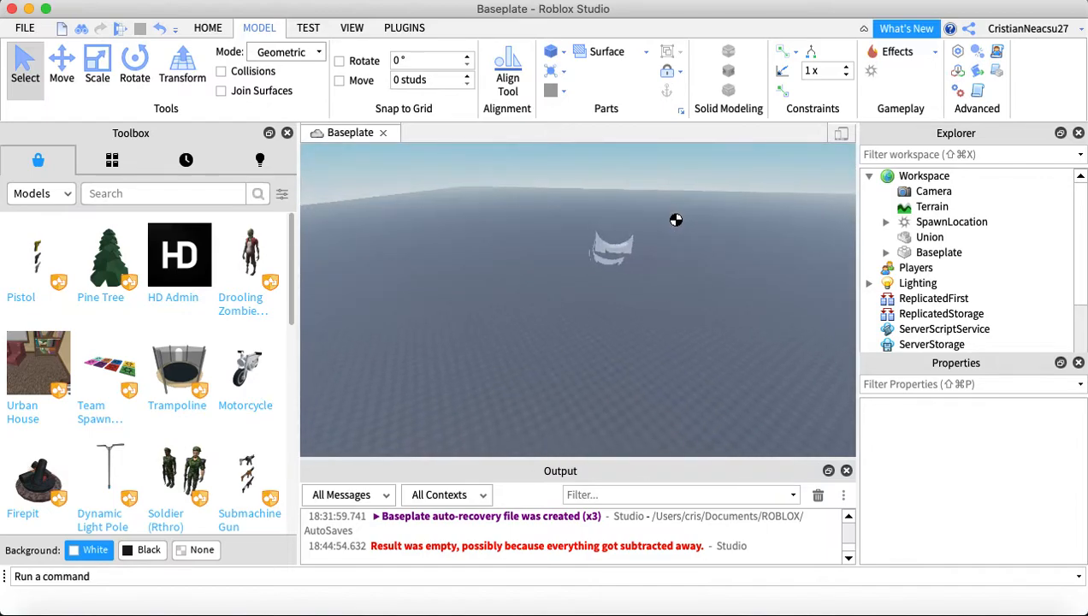
scroll(600, 201, up, 10)
scroll(556, 238, down, 2)
right_drag(556, 239, 616, 262)
click(420, 187)
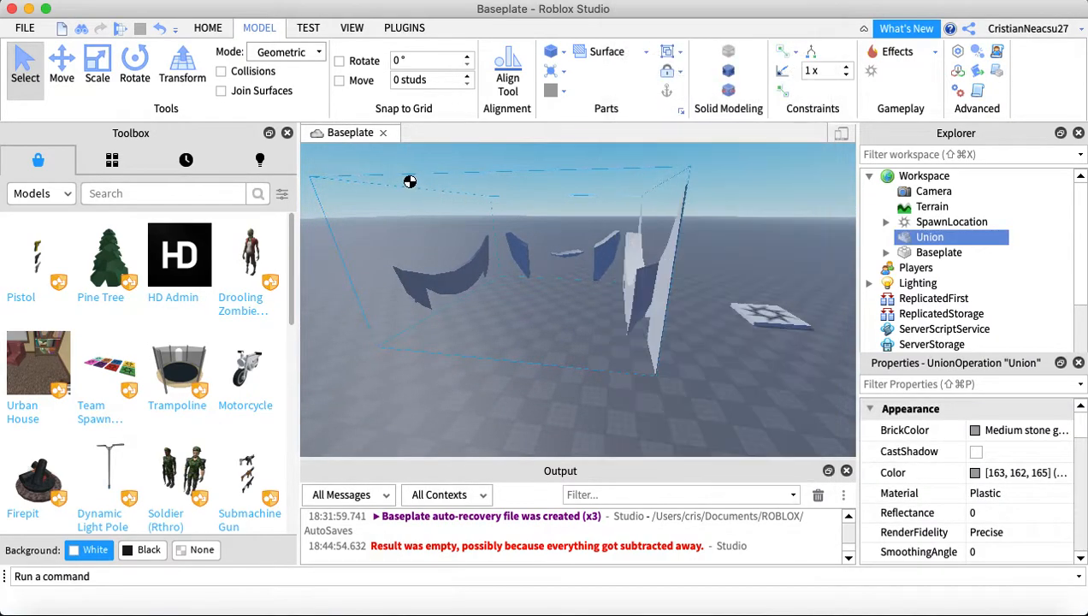
click(404, 177)
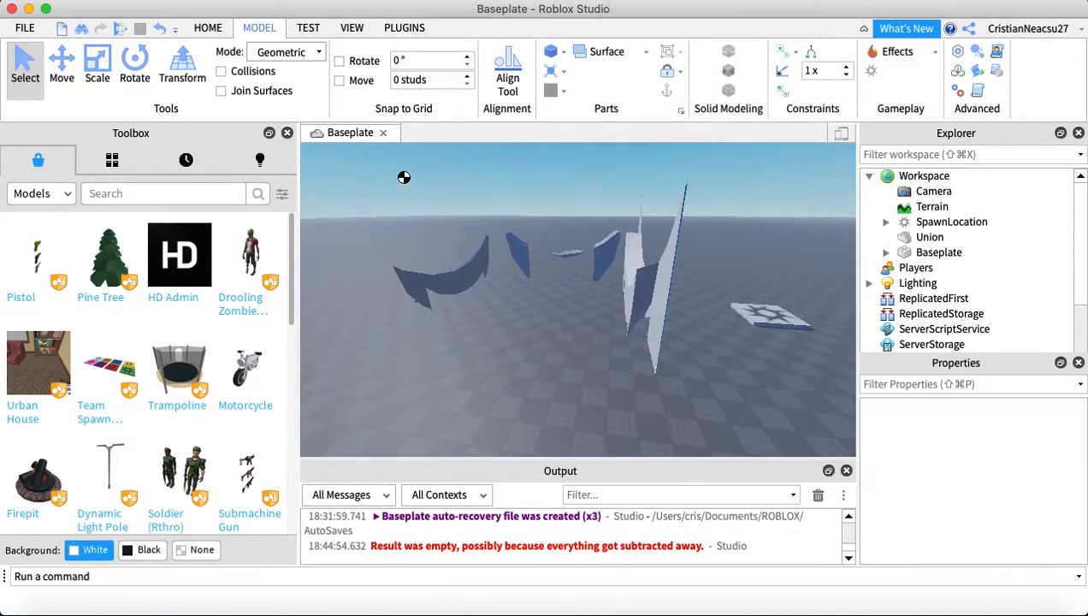
Start a playtest and walk the character from the spawn location onto the large curved union fragment and along its thin top edge
click(122, 30)
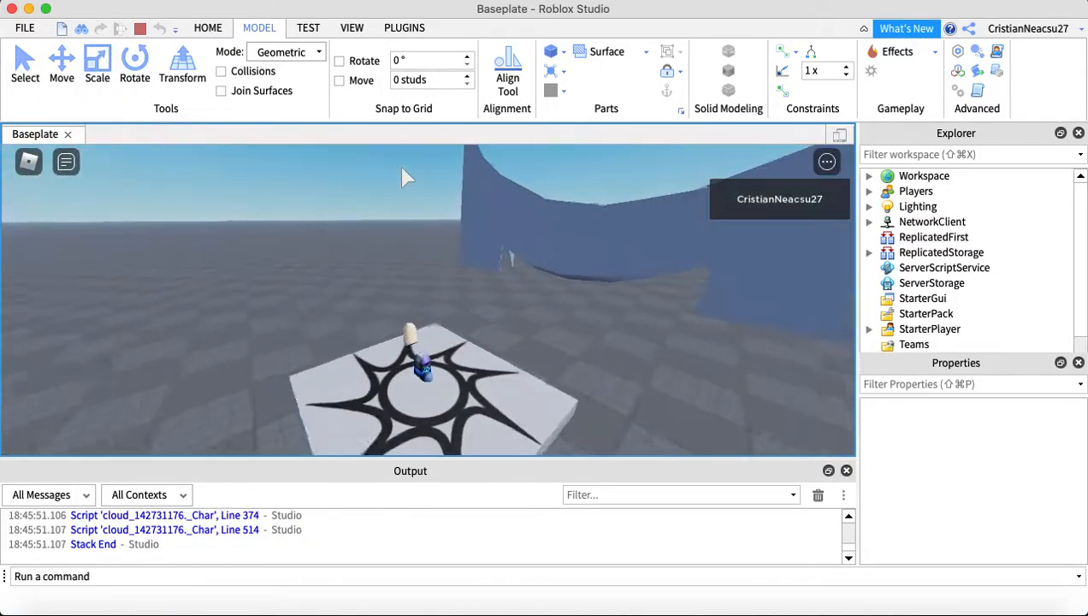
key(w)
key(a)
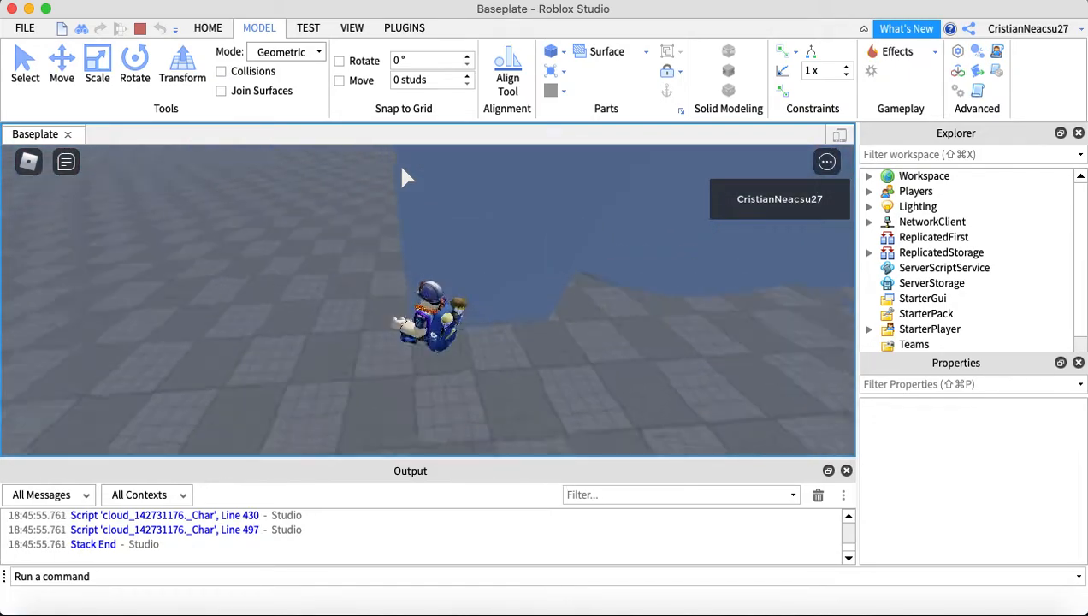
key(w)
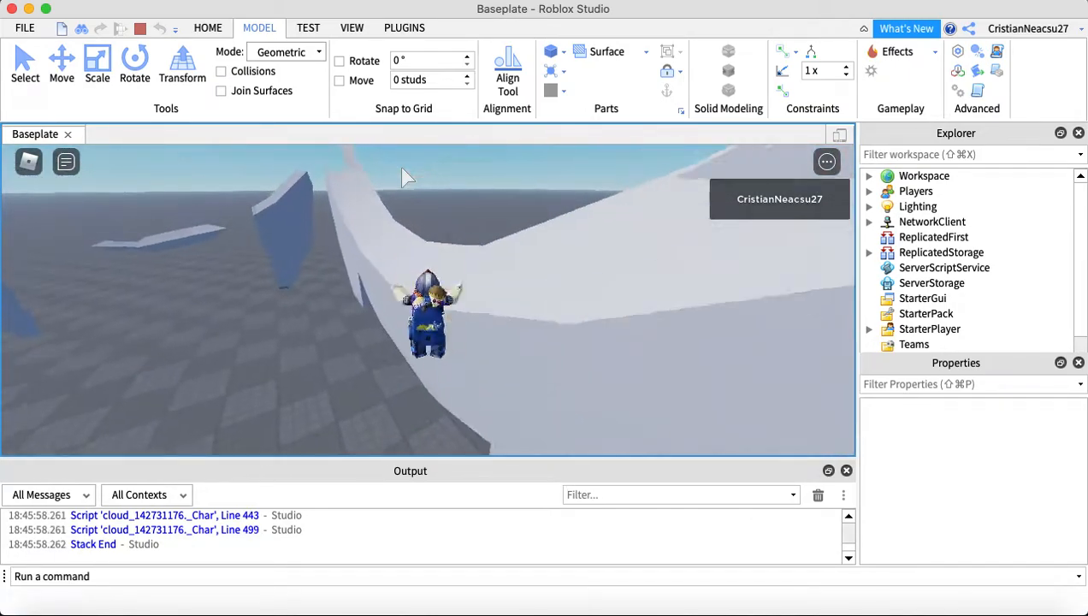
key(w)
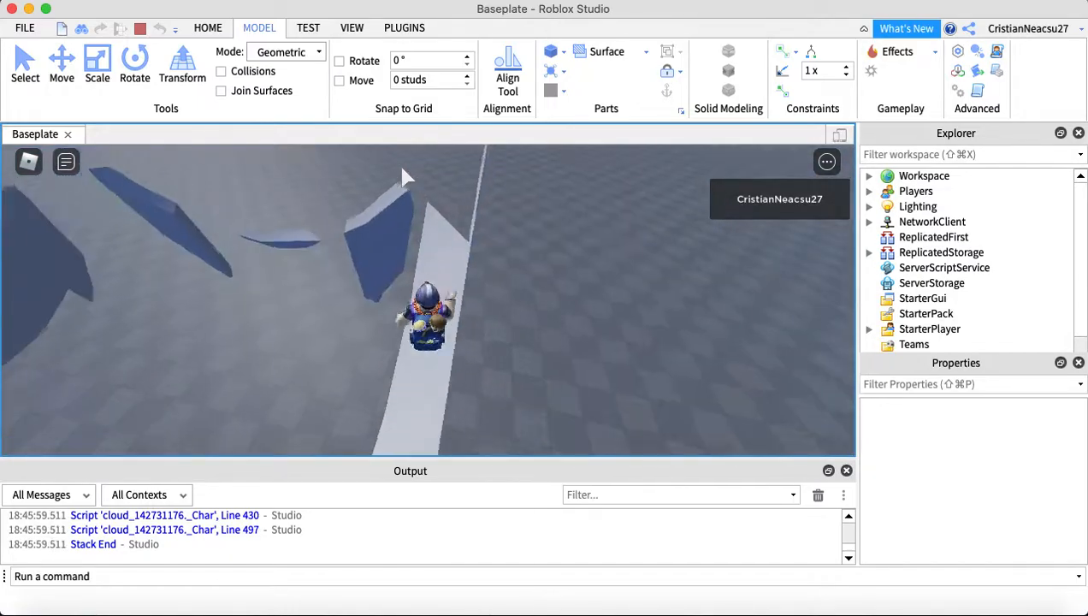
key(w)
key(w)
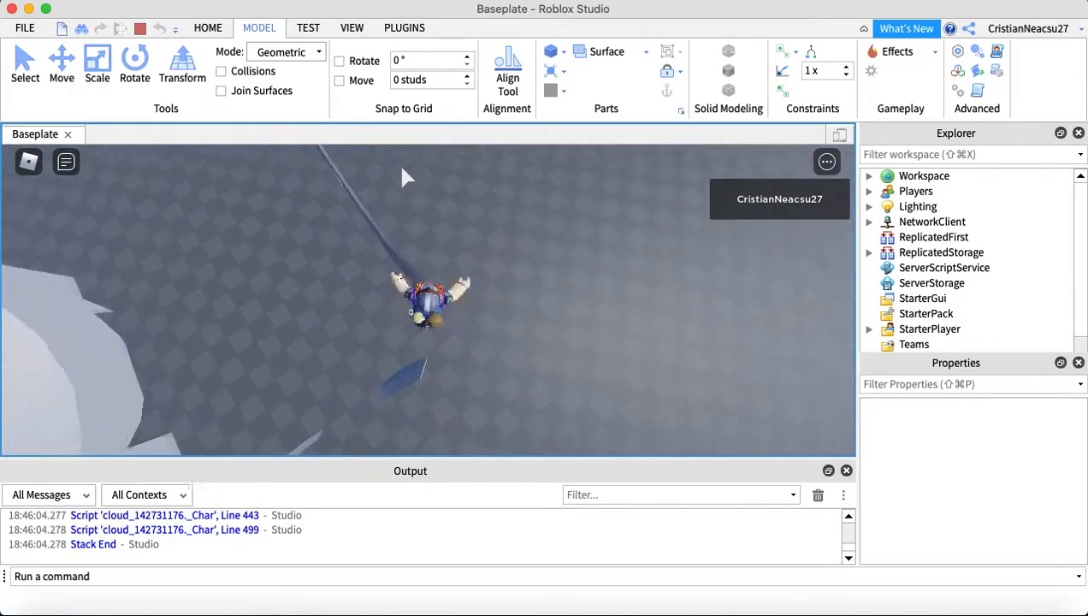
key(w)
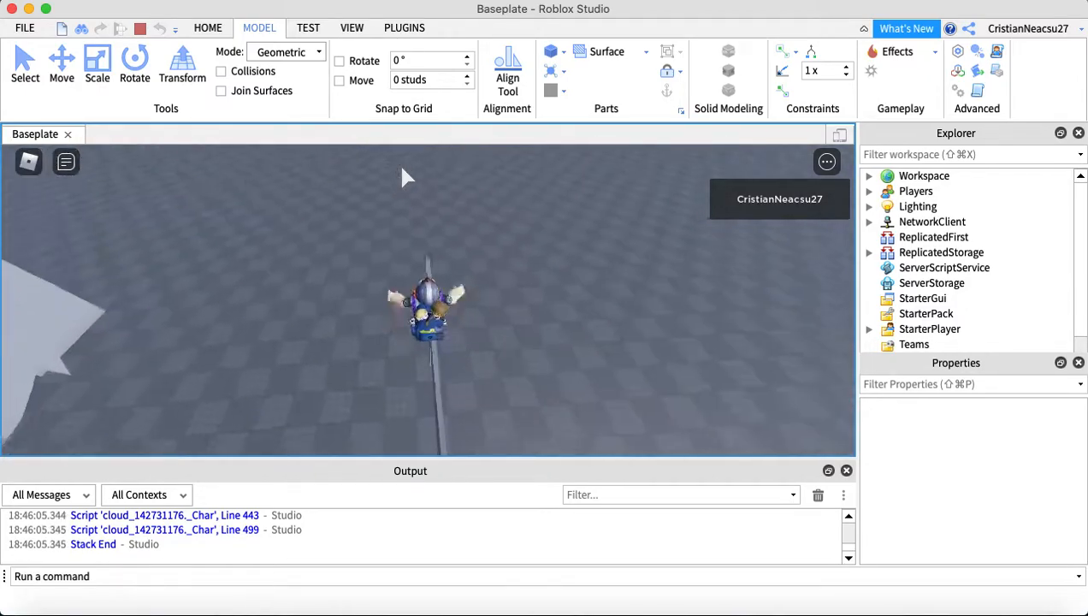
Walk the character back over the large curved fragment and around its sides to test the union's collisions
key(w)
key(w)
key(w)
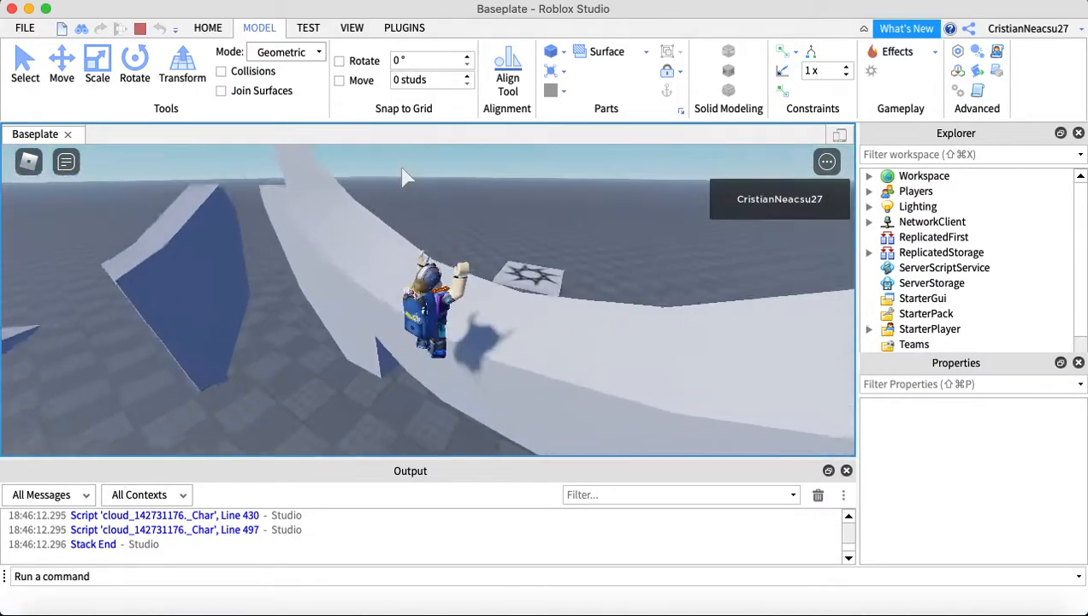
key(w)
key(w)
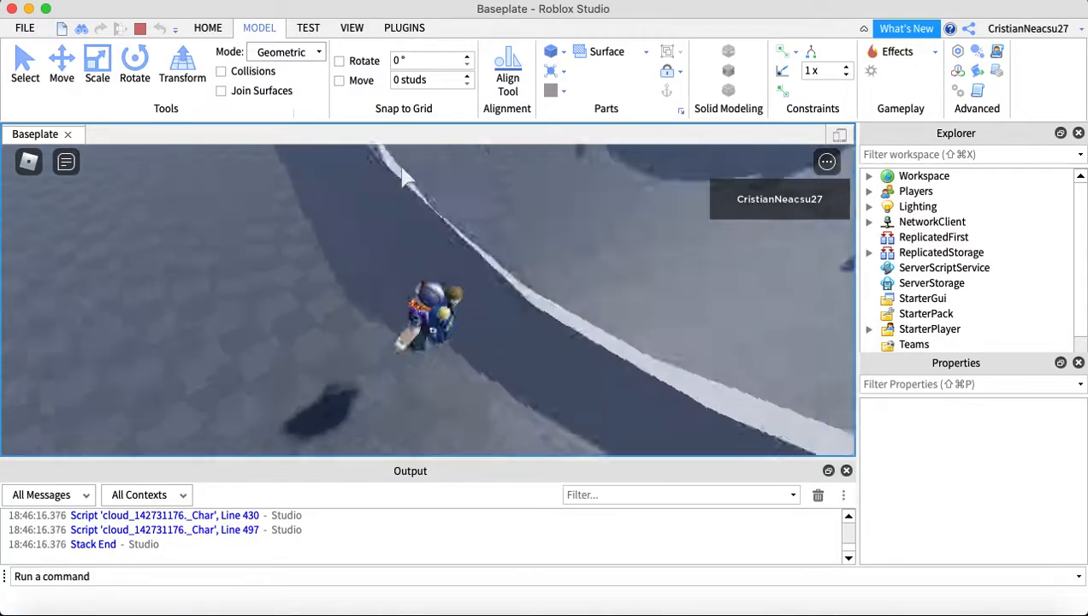
key(w)
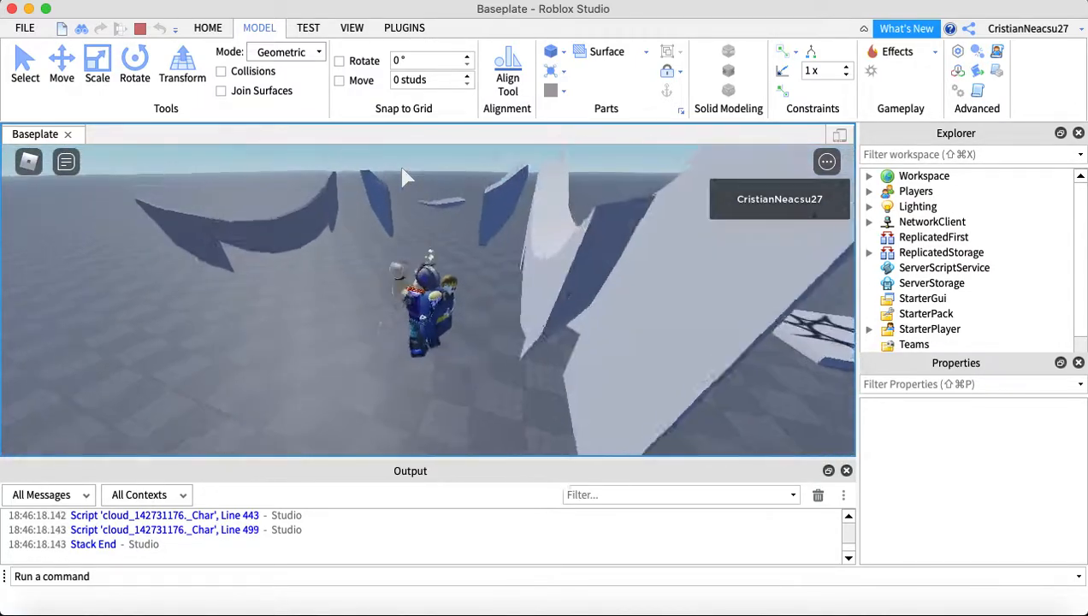
key(w)
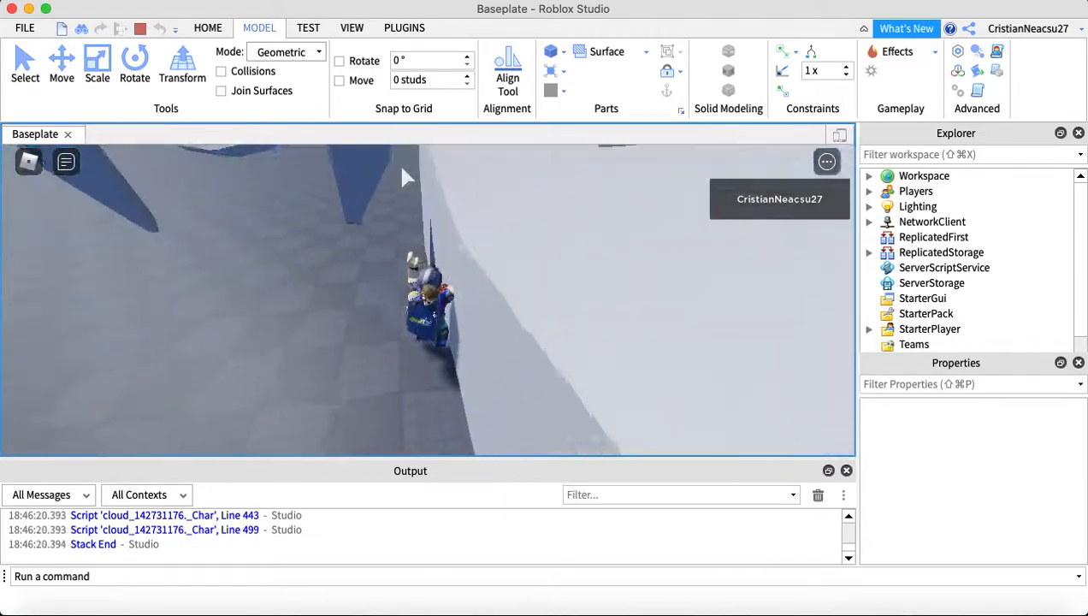
key(w)
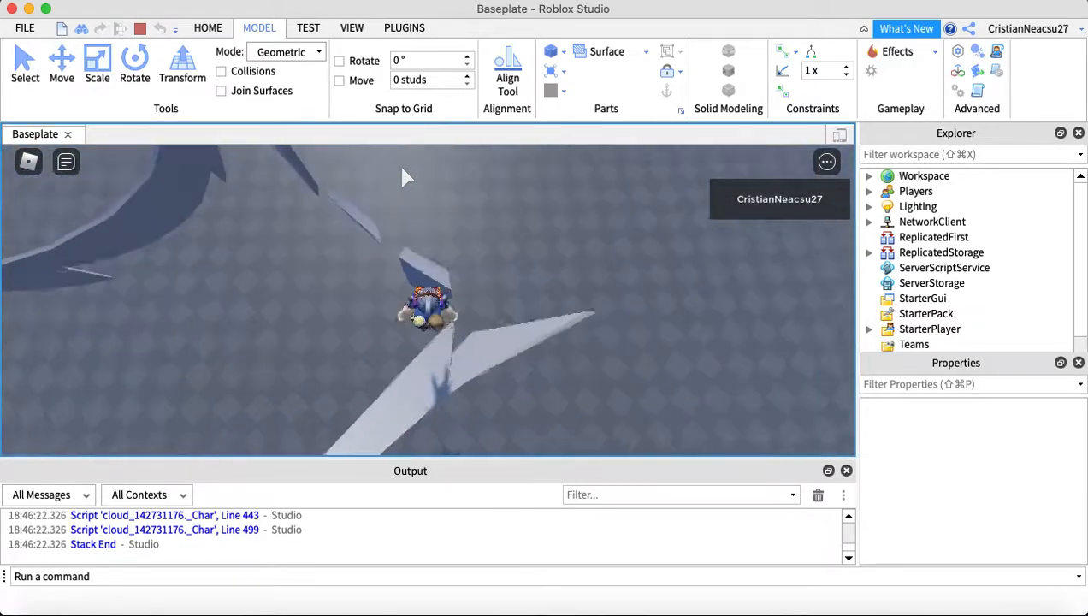
Jump the character along the narrow edges of the union fragments, view them from the front, and stop the playtest
key(w)
key(space)
key(w)
key(space)
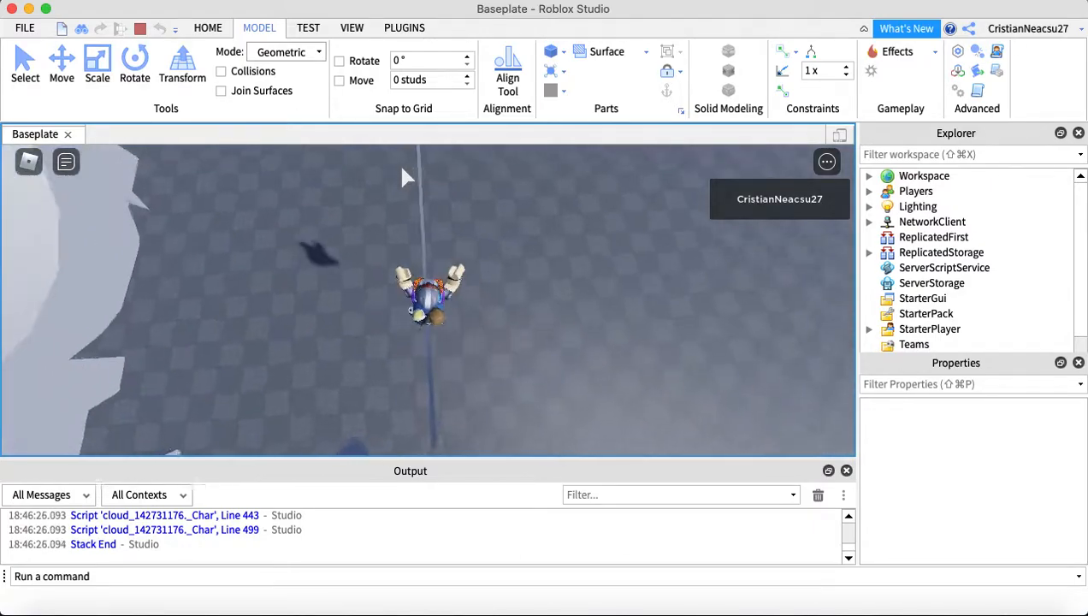
key(w)
key(space)
right_drag(402, 167, 402, 167)
key(space)
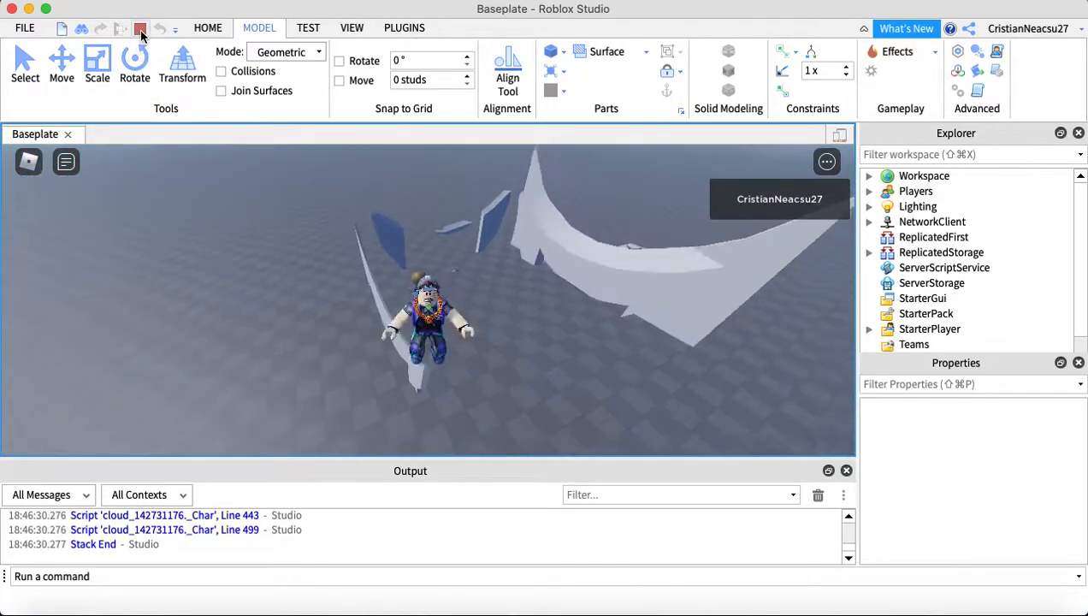
key(shift+F5)
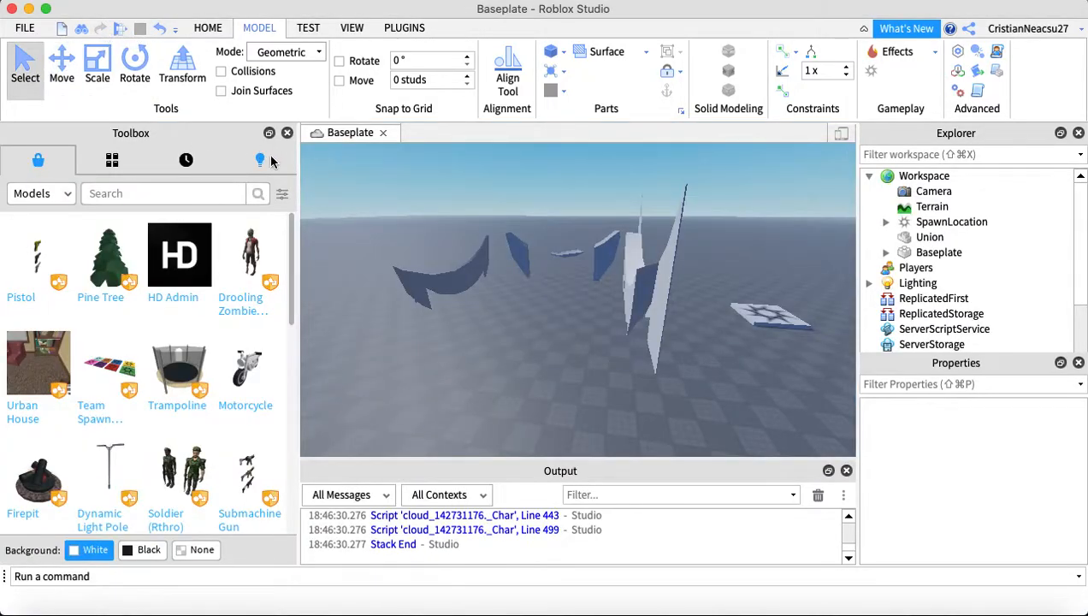
key(super+shift+5)
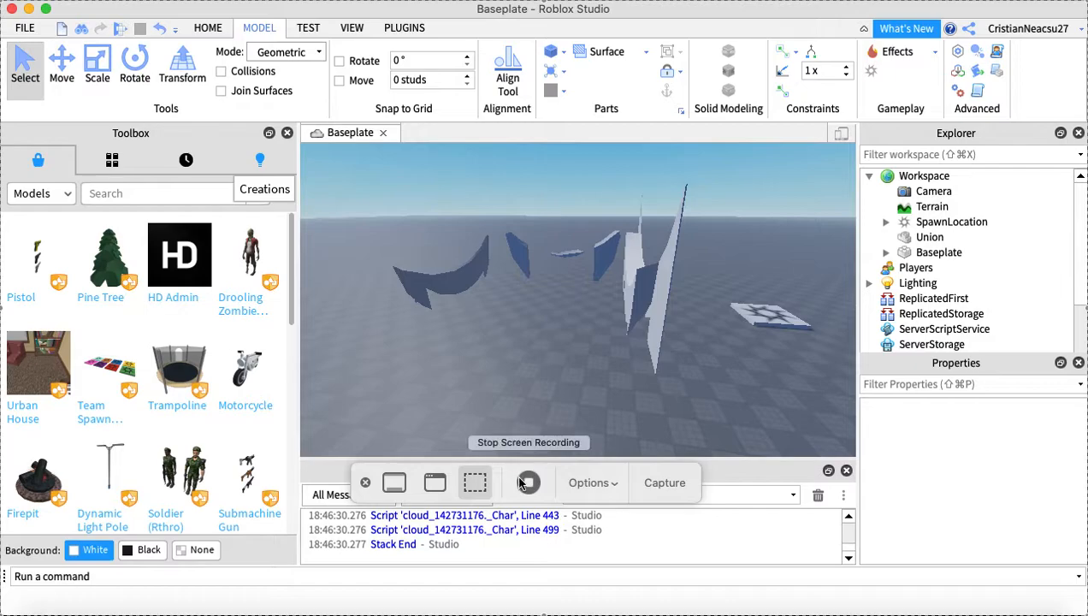